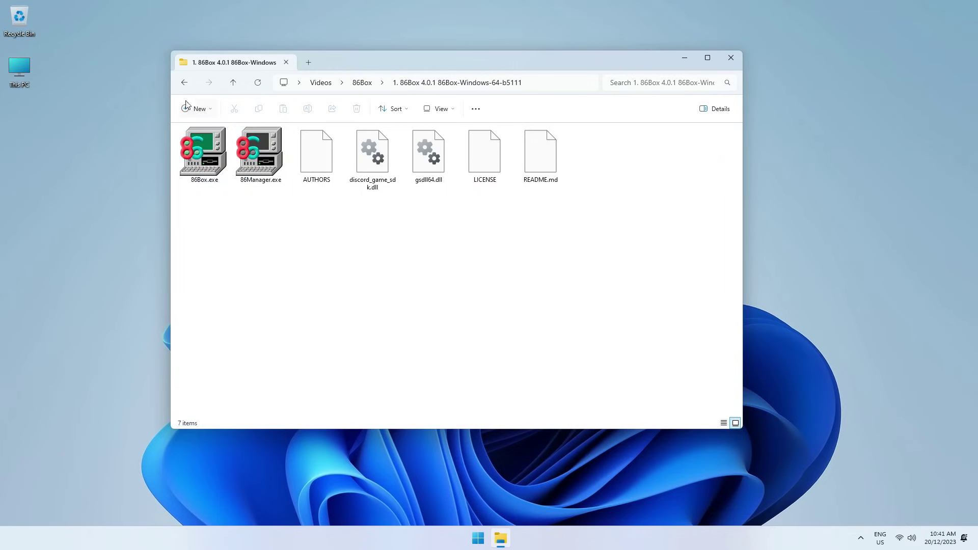
# - Go back to the 86Box folder and look through its nine numbered subfolders, from roms-4.0.1 to Games Demos
pyautogui.click(185, 84)
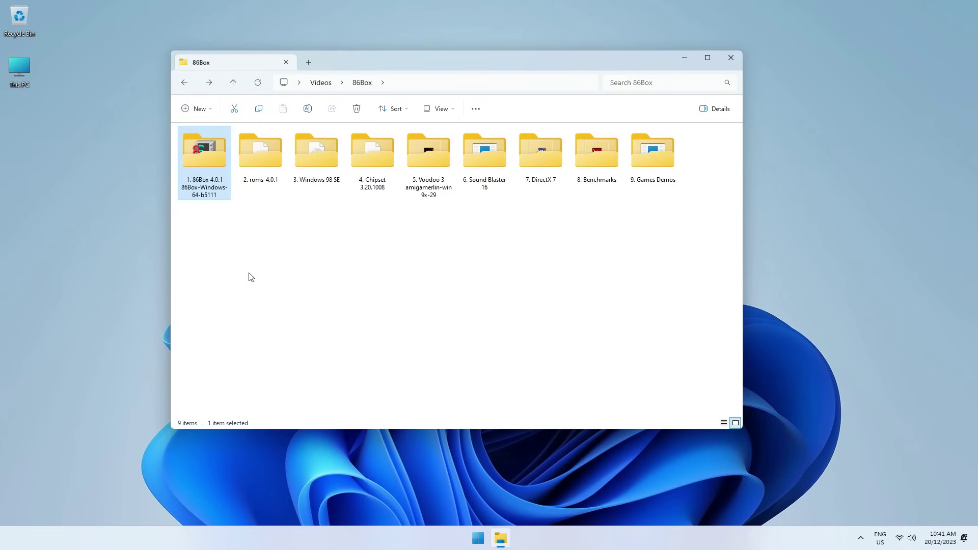
pyautogui.click(265, 161)
pyautogui.click(319, 161)
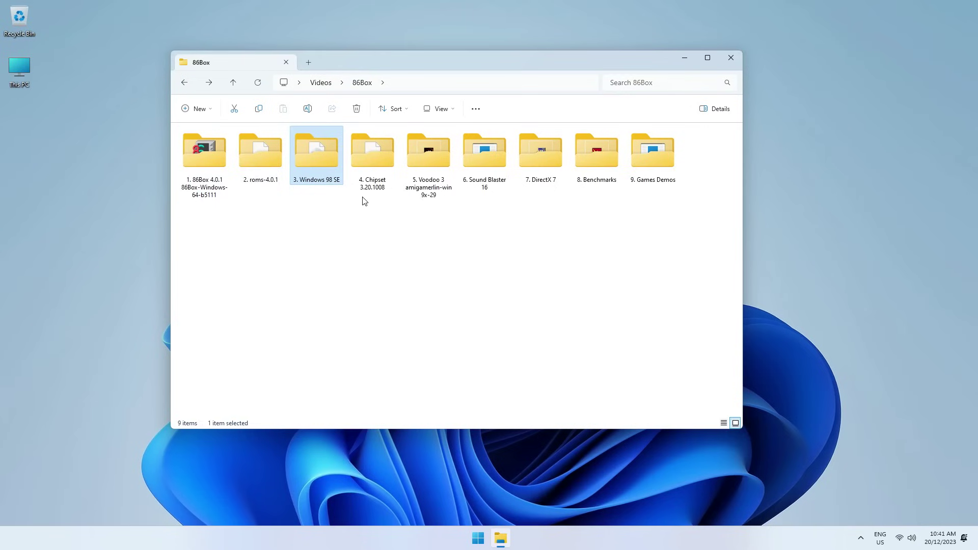
pyautogui.click(382, 155)
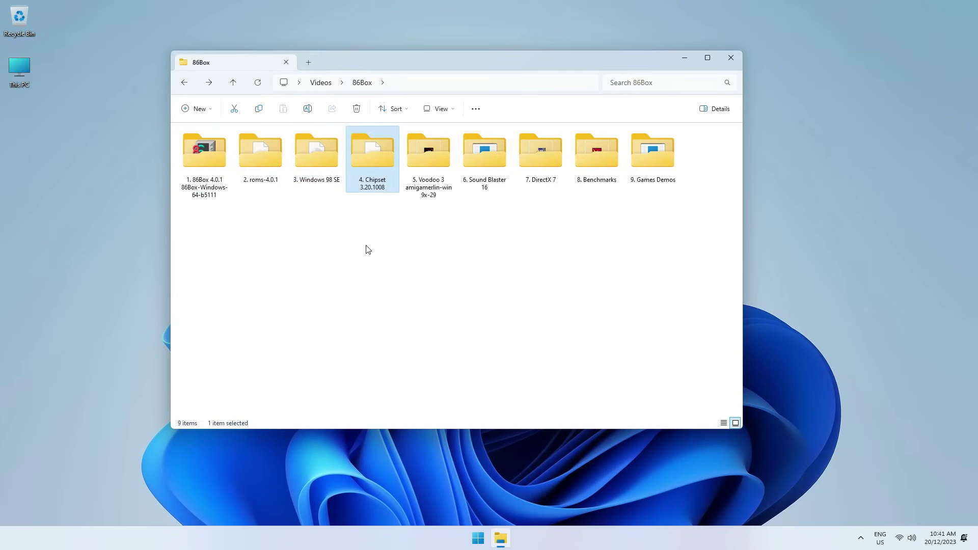
pyautogui.click(425, 163)
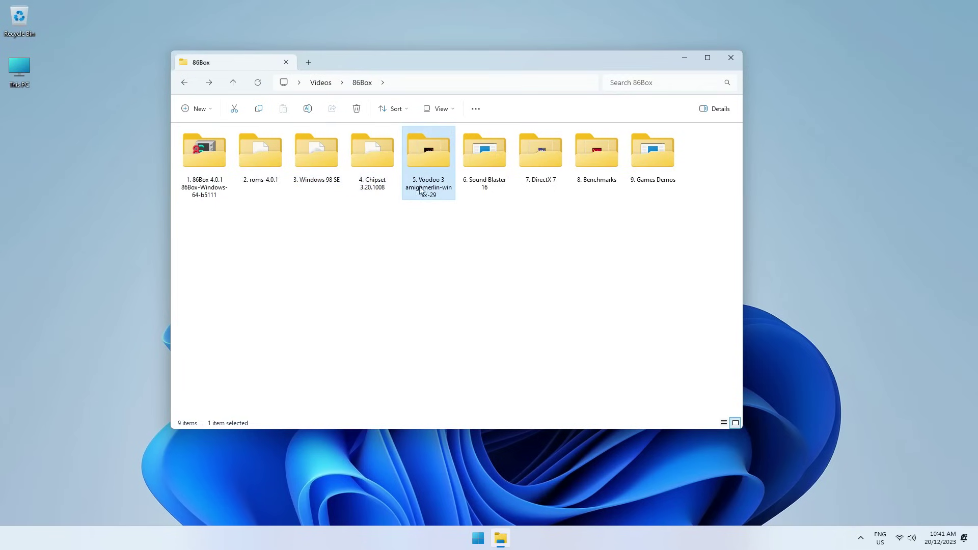
pyautogui.click(486, 161)
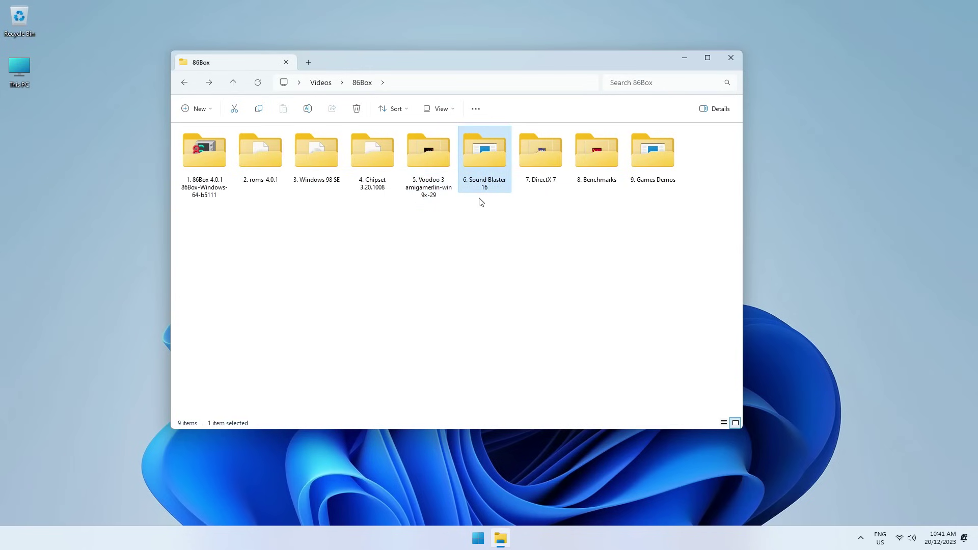
pyautogui.click(549, 158)
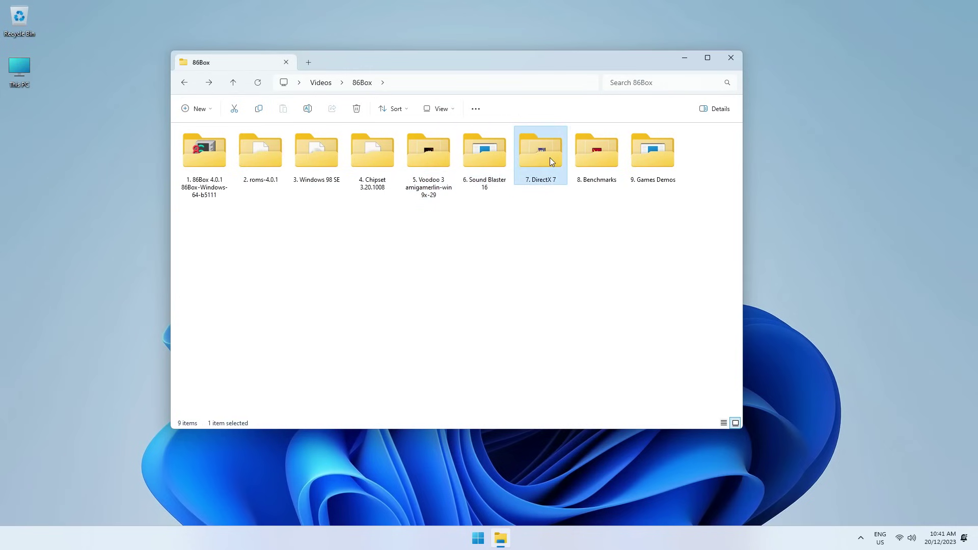
pyautogui.click(598, 161)
pyautogui.click(645, 157)
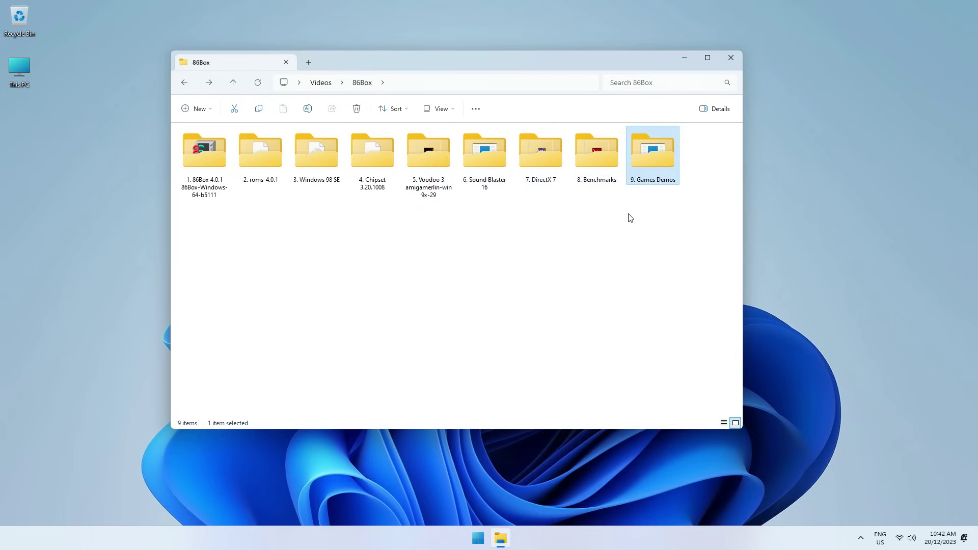
pyautogui.click(630, 219)
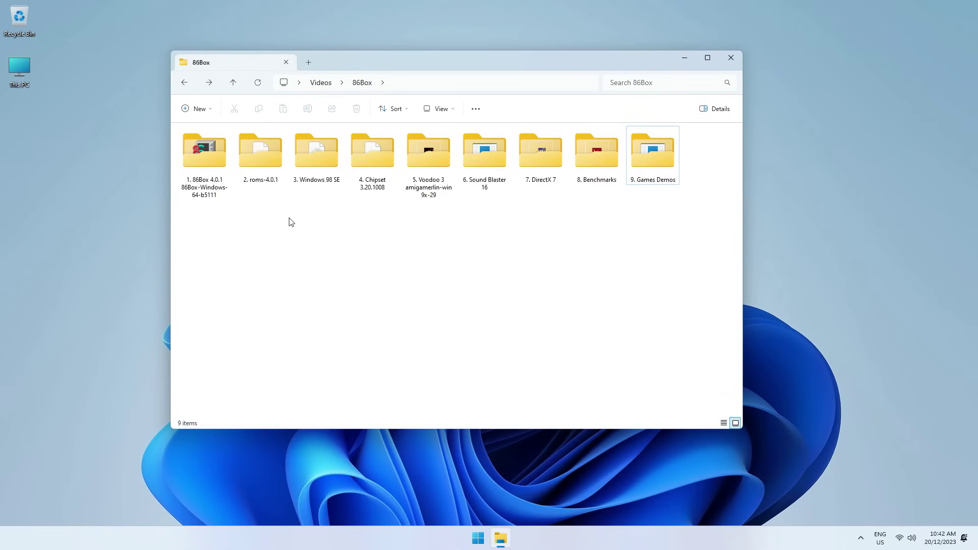
# - Try to start 86Box.exe from the "1. 86Box 4.0.1" folder
pyautogui.doubleClick(202, 152)
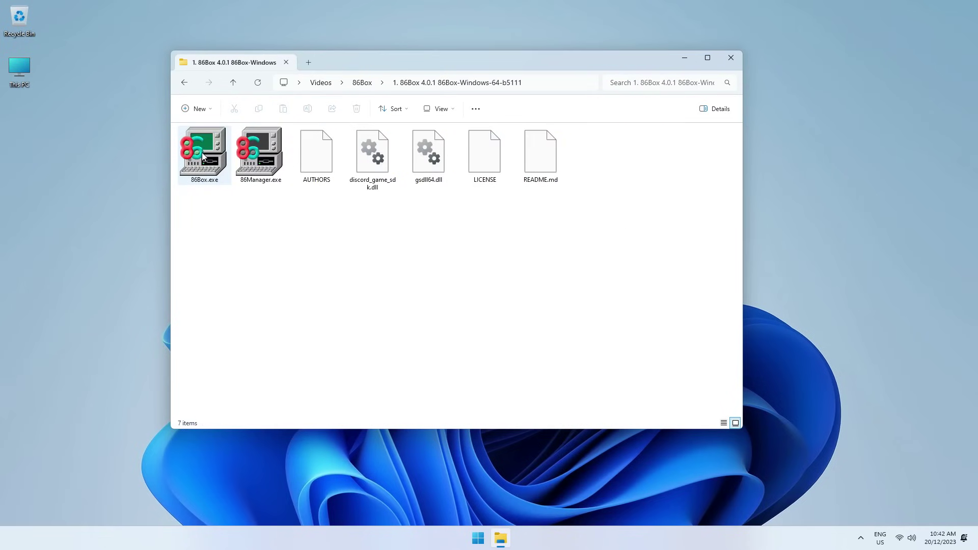
pyautogui.doubleClick(202, 152)
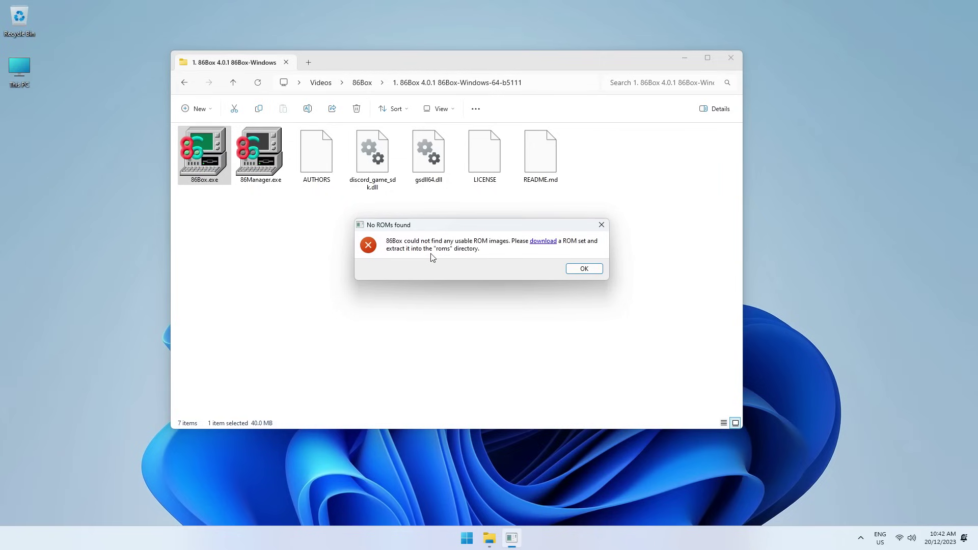
pyautogui.click(583, 268)
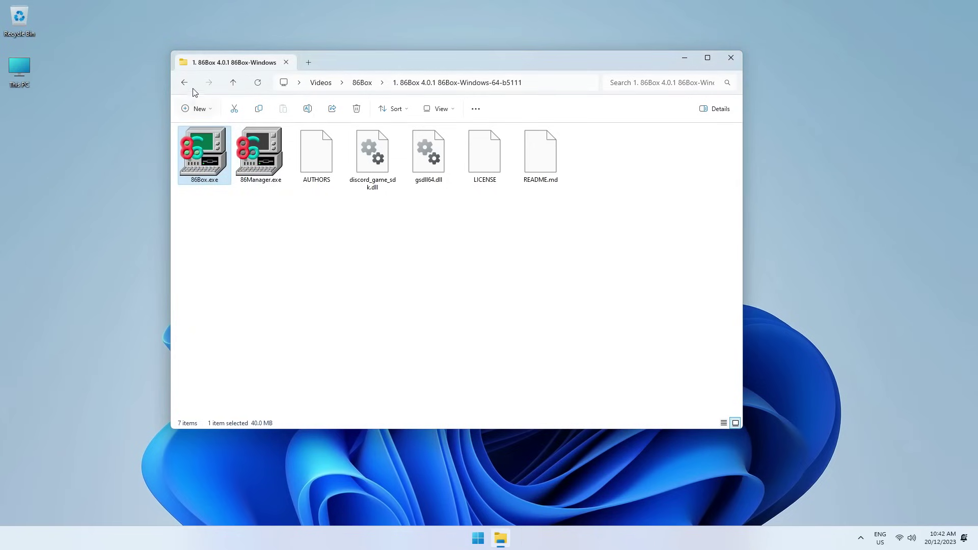
# - Copy the "2. roms-4.0.1" folder into the "1. 86Box 4.0.1" program folder
pyautogui.click(185, 81)
pyautogui.doubleClick(264, 150)
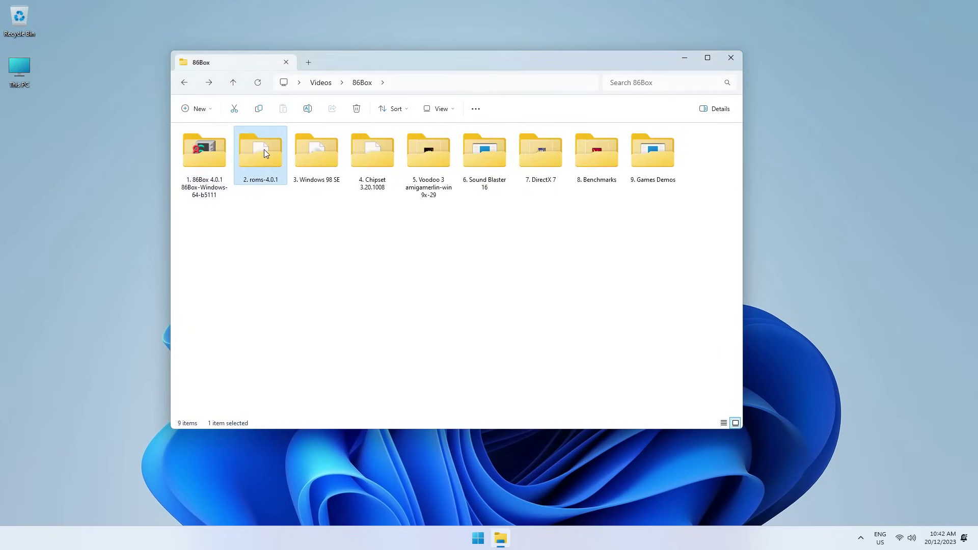
pyautogui.click(184, 84)
pyautogui.doubleClick(209, 154)
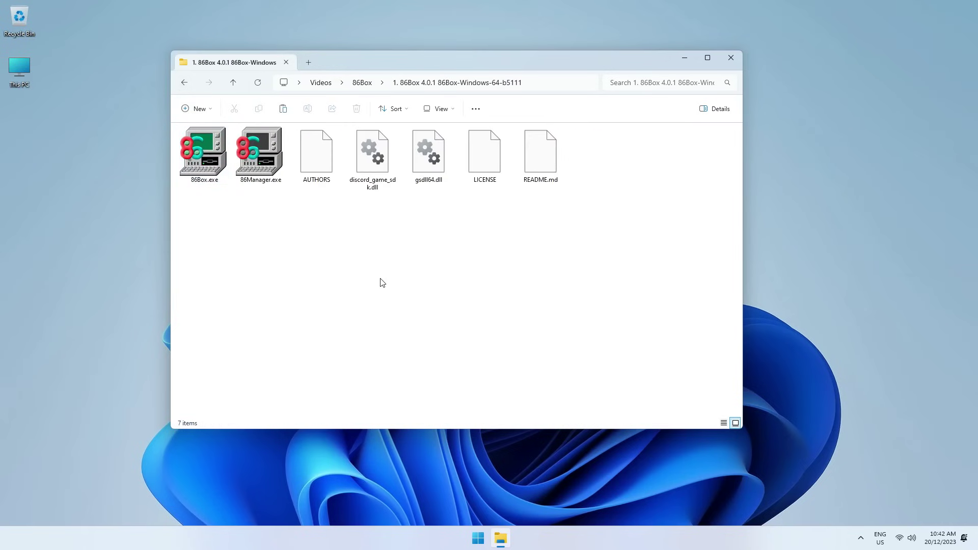
pyautogui.hotkey('ctrl', 'v')
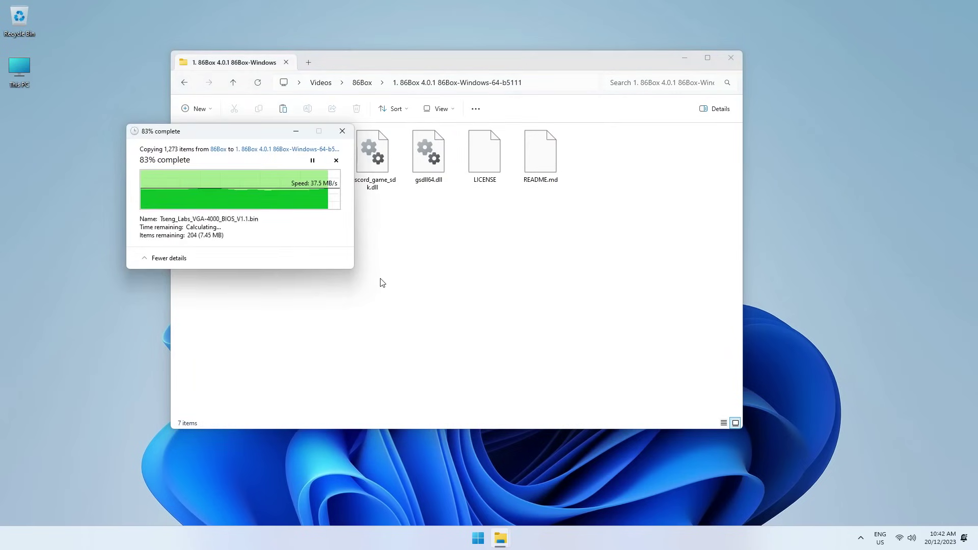
# - Rename the copied ROM folder inside the 86Box program folder as roms
pyautogui.rightClick(585, 157)
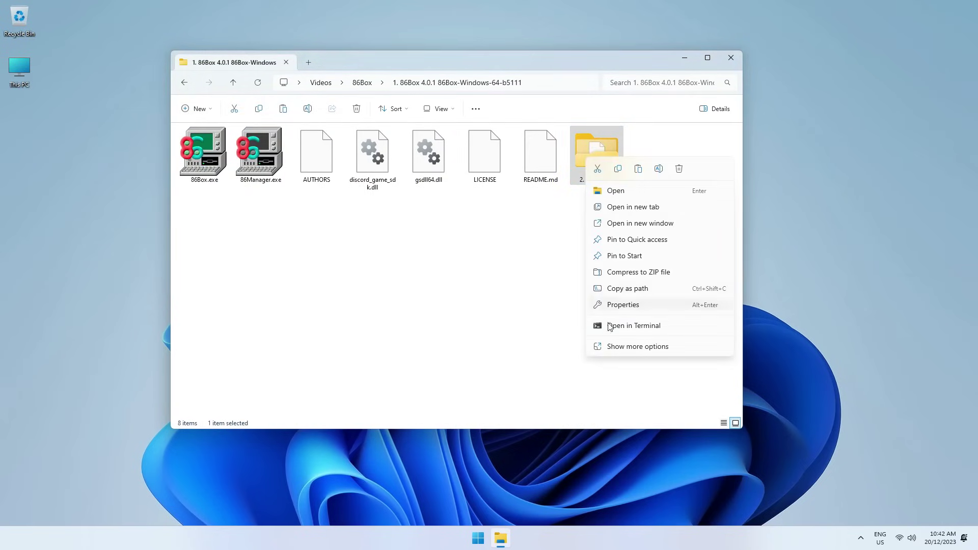
pyautogui.click(615, 346)
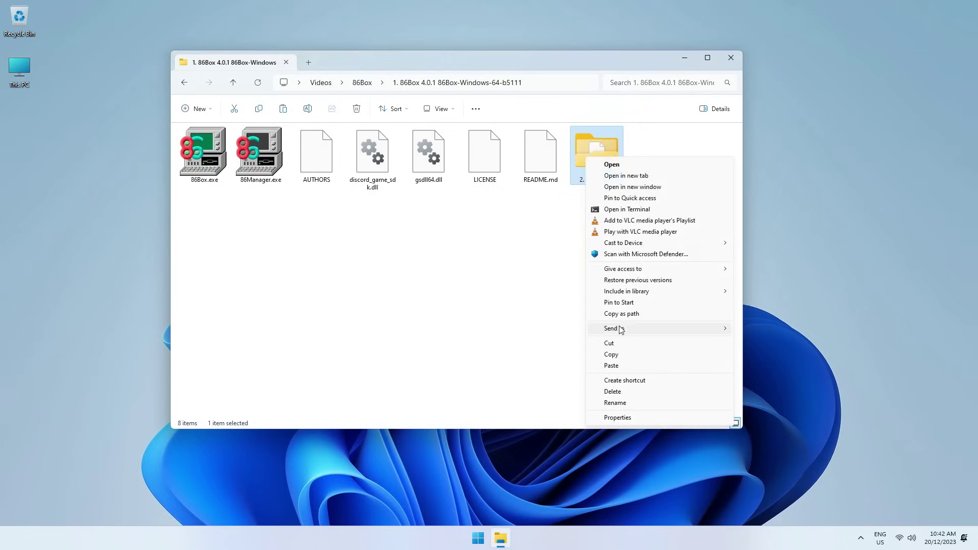
pyautogui.click(615, 402)
pyautogui.write('roms')
pyautogui.press('Return')
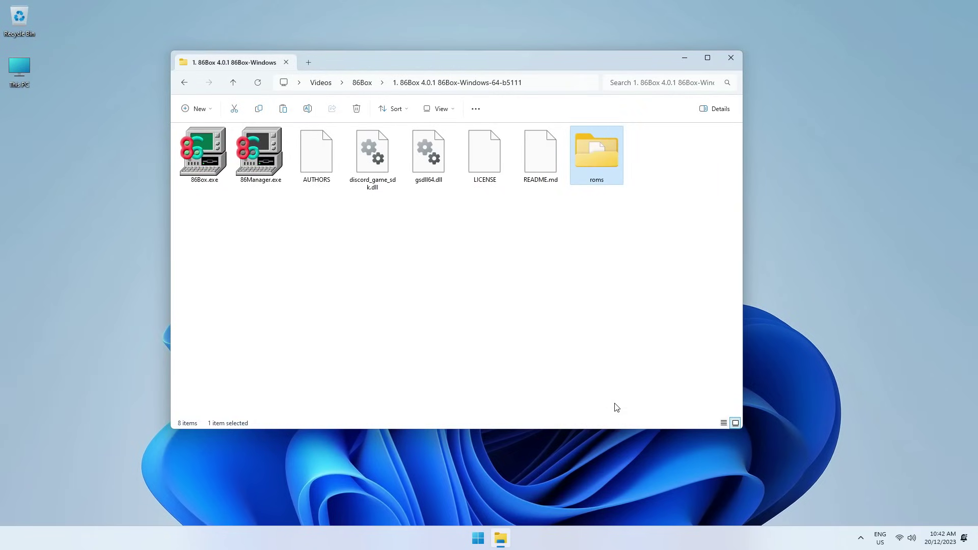
# - Start 86Box.exe and open the settings of the emulated machine
pyautogui.click(207, 167)
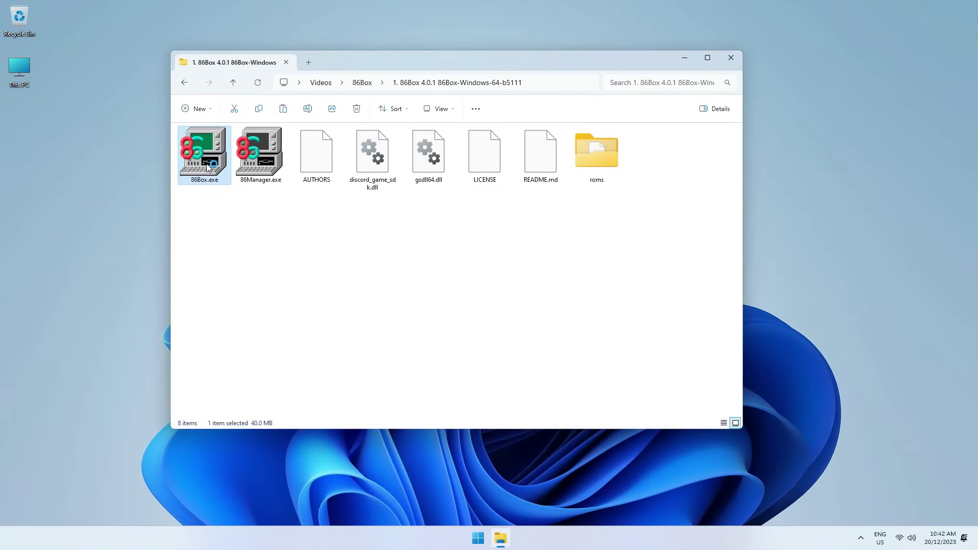
pyautogui.doubleClick(207, 167)
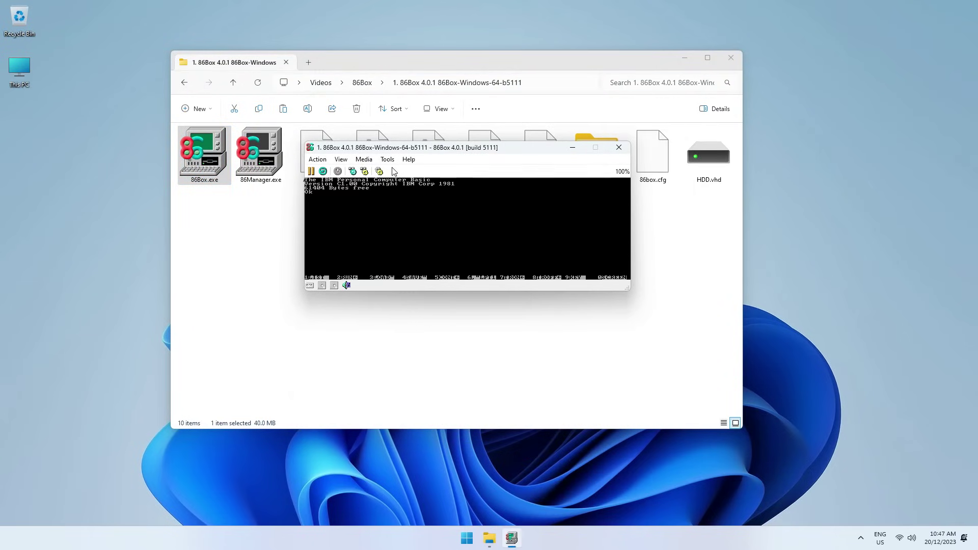
pyautogui.click(390, 162)
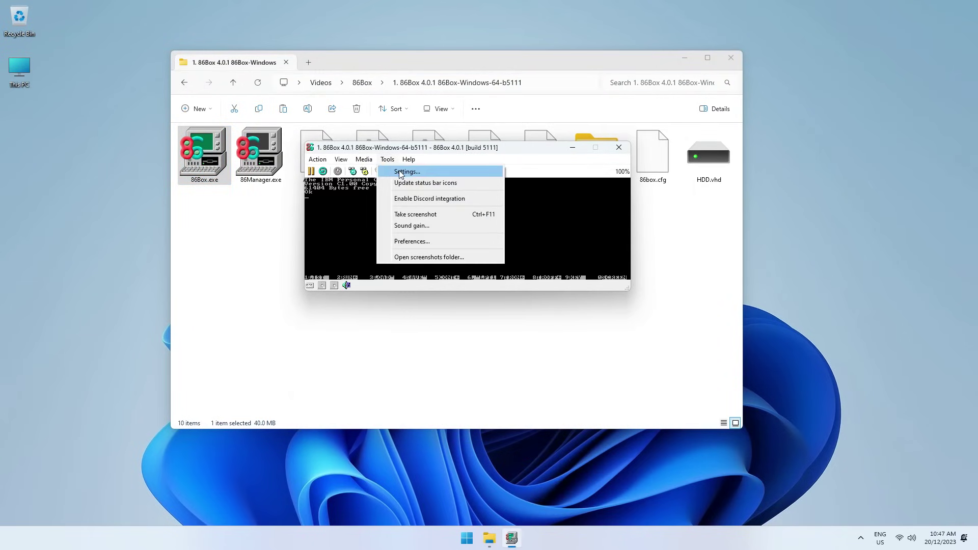
pyautogui.click(398, 170)
# - Set the machine type to Slot 1 and the machine to [i440BX] AOpen AX6BC
pyautogui.click(437, 85)
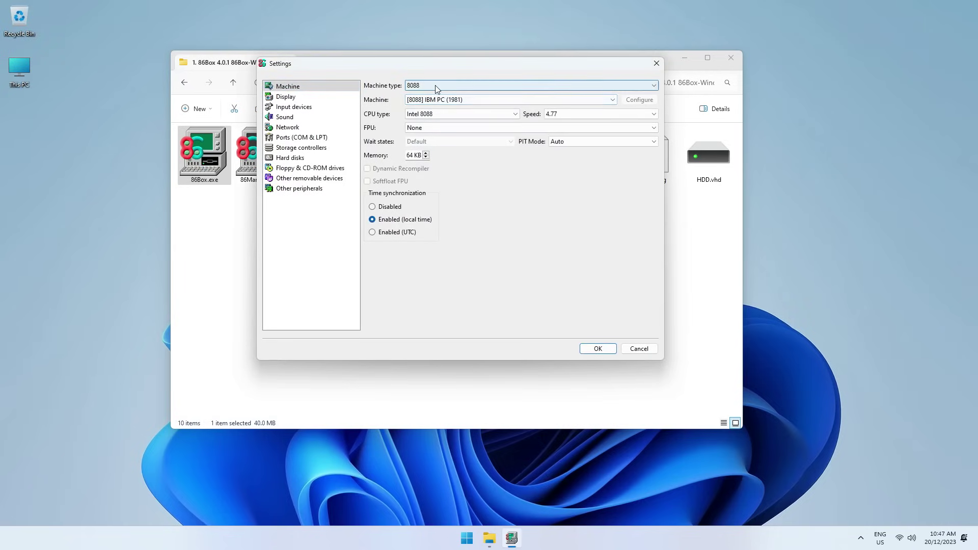
pyautogui.click(422, 224)
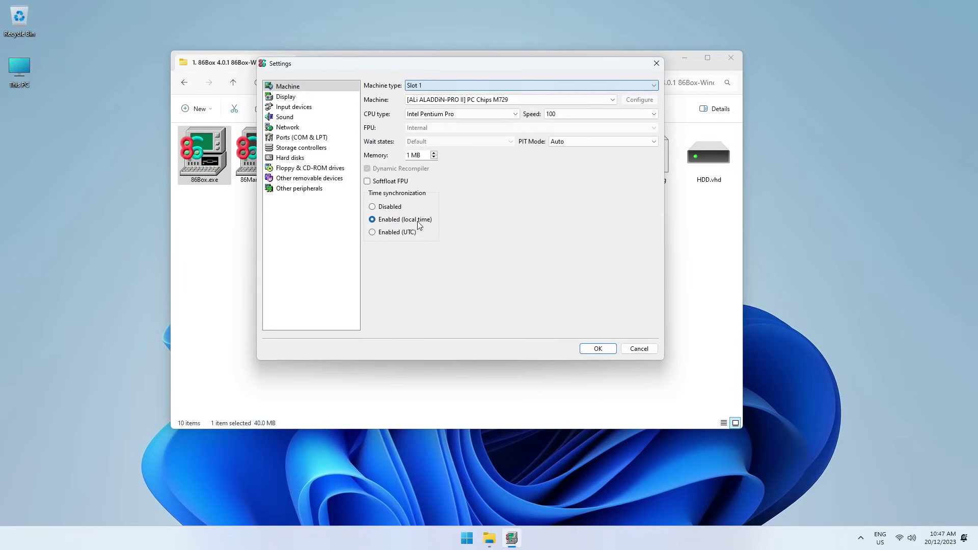
pyautogui.click(496, 101)
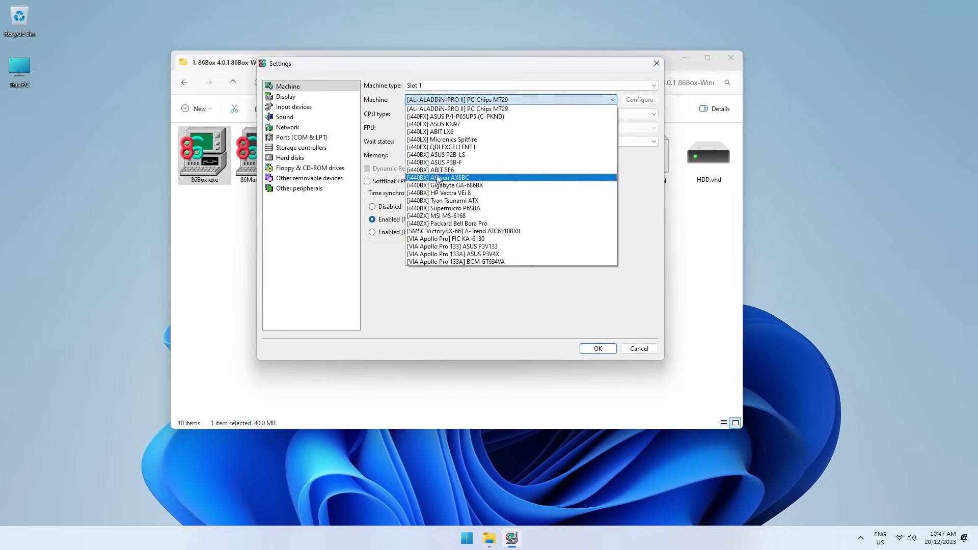
pyautogui.click(469, 177)
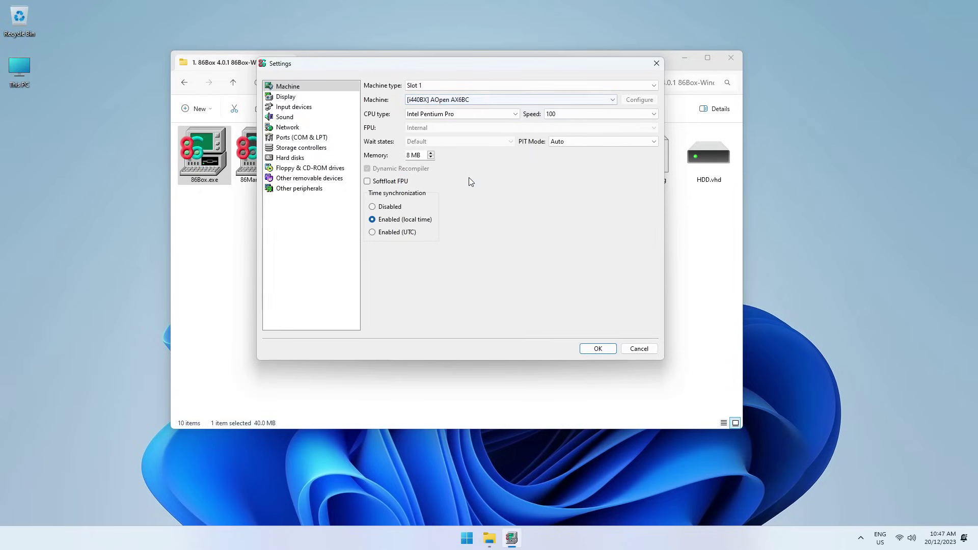
# - Set the CPU type to Intel Pentium II (Deschutes) at speed 450 and increase the machine's memory
pyautogui.click(468, 117)
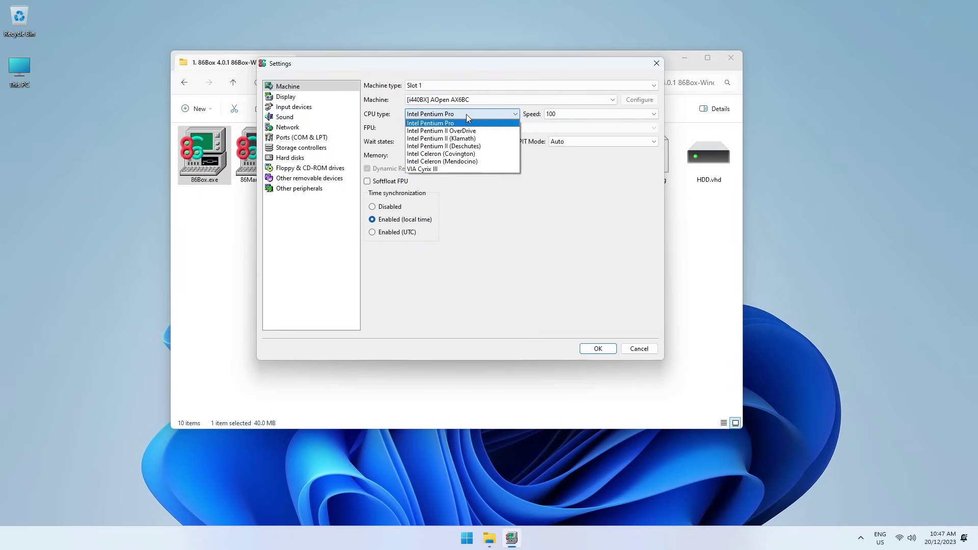
pyautogui.click(433, 148)
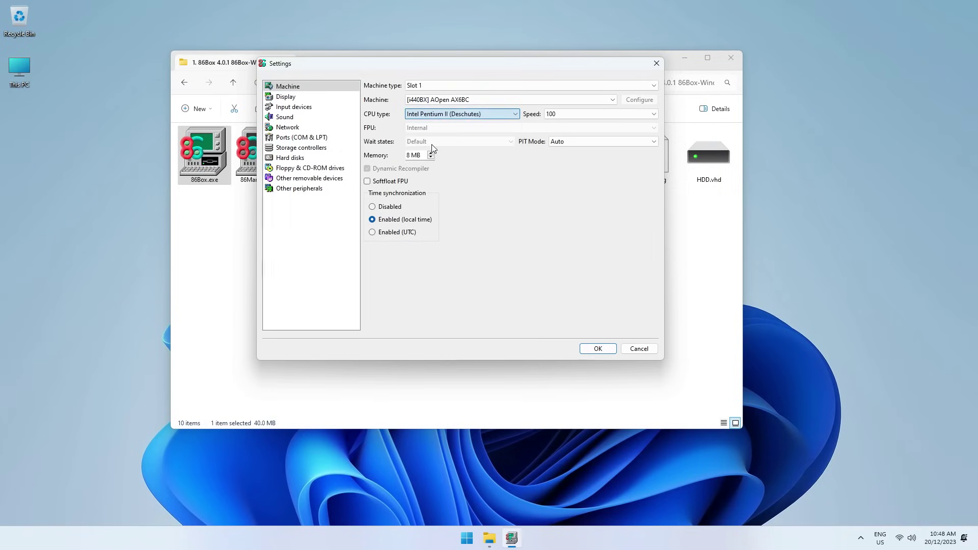
pyautogui.click(570, 116)
pyautogui.click(570, 200)
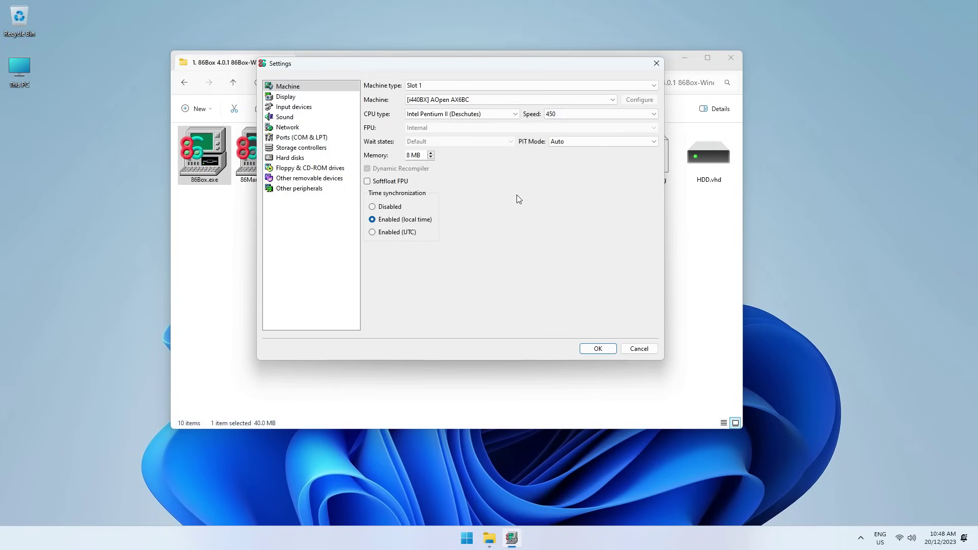
pyautogui.click(431, 153)
pyautogui.click(431, 154)
pyautogui.click(431, 154)
# - Set the emulated machine's primary video card to [AGP] 3dfx Voodoo3 3000
pyautogui.click(285, 99)
pyautogui.click(461, 98)
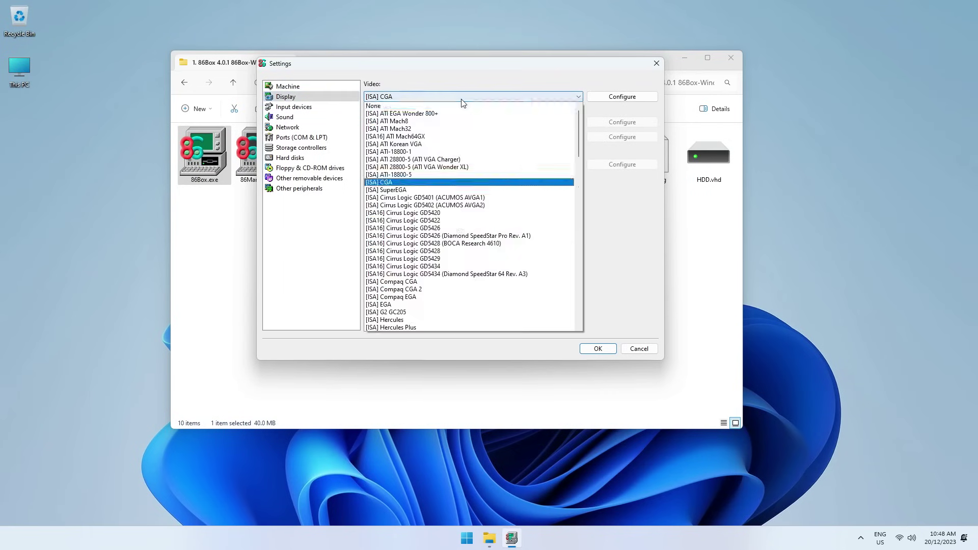
pyautogui.scroll(-8, 458, 236)
pyautogui.scroll(-18, 456, 239)
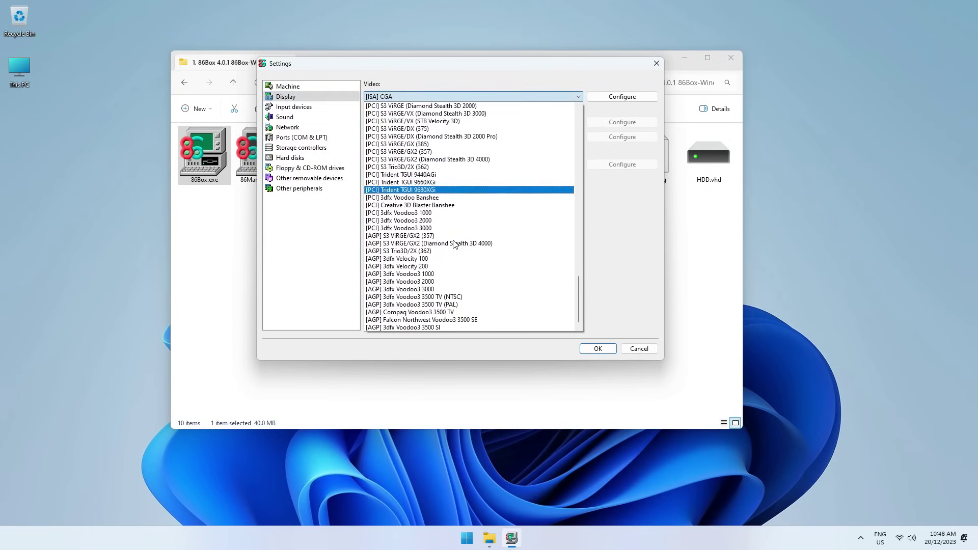
pyautogui.click(410, 289)
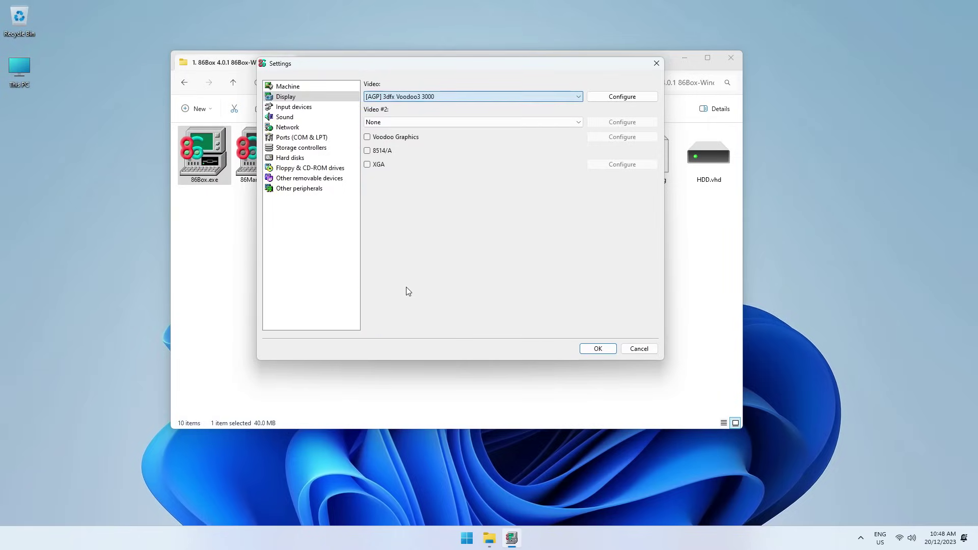
# - Set the emulated machine's mouse to Standard PS/2 Mouse
pyautogui.click(294, 107)
pyautogui.click(467, 87)
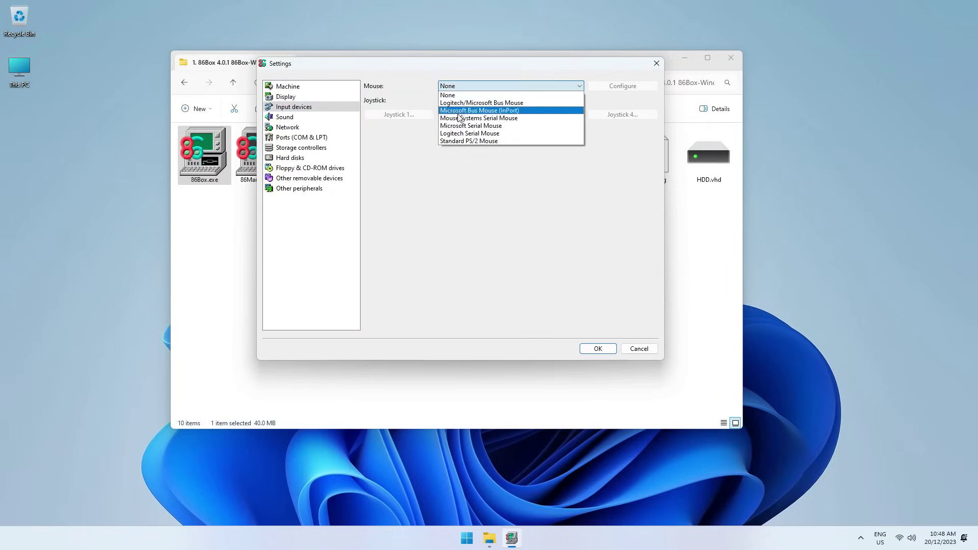
pyautogui.click(456, 144)
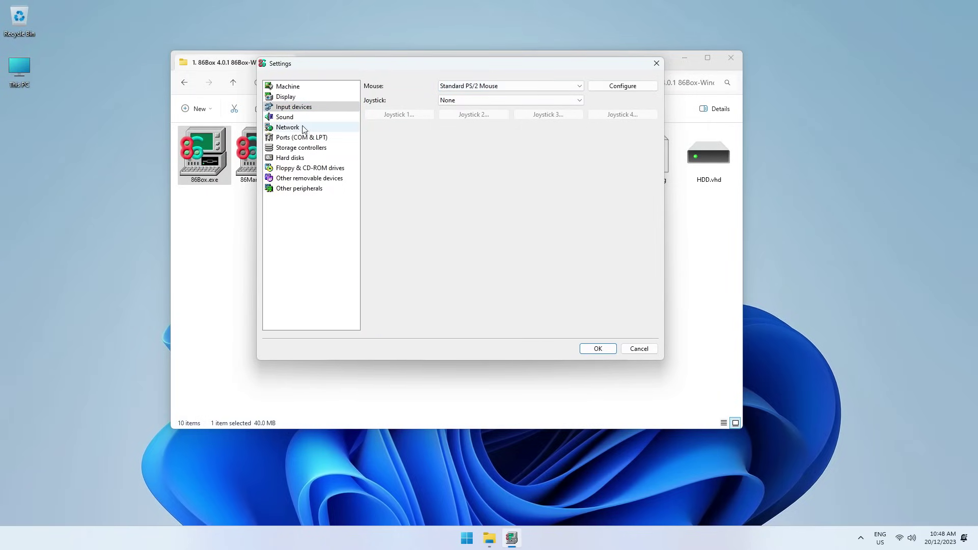
# - Set sound card #1 to [ISA16] Sound Blaster 16 PnP
pyautogui.click(288, 119)
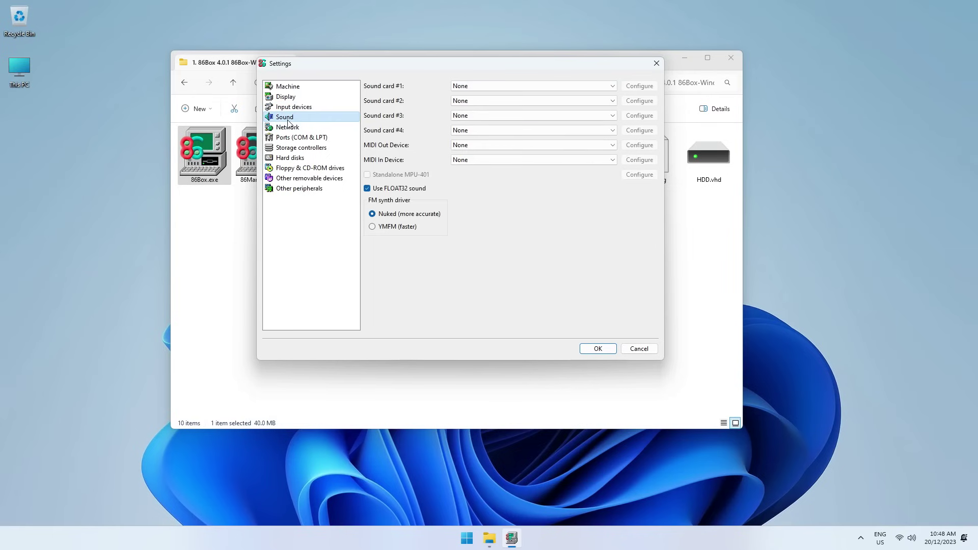
pyautogui.click(489, 86)
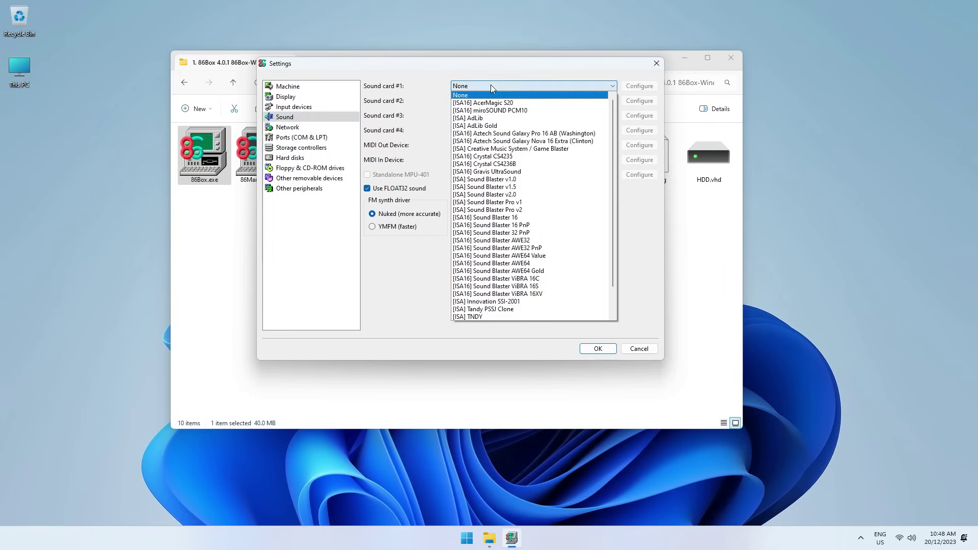
pyautogui.click(492, 225)
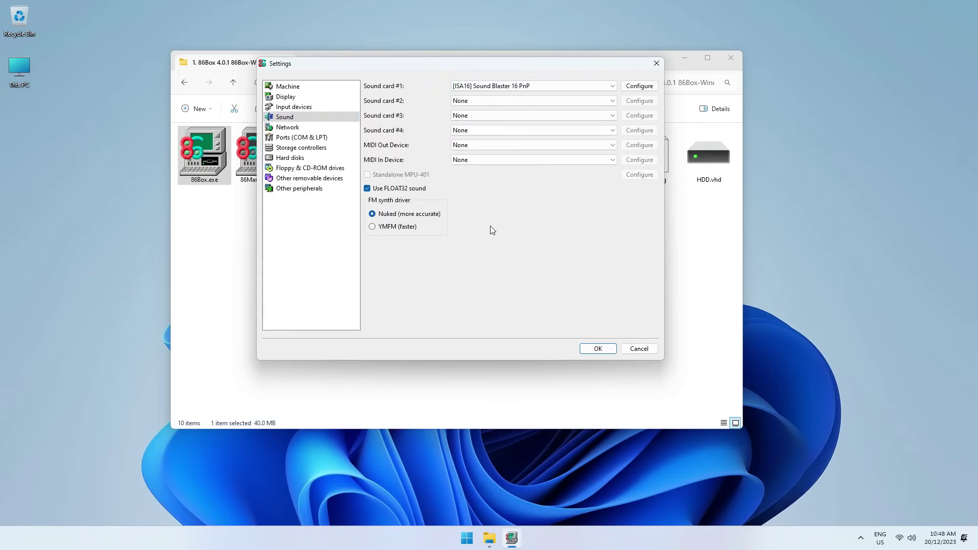
# - Set the emulated machine's HD controller to Internal controller
pyautogui.click(288, 128)
pyautogui.click(291, 138)
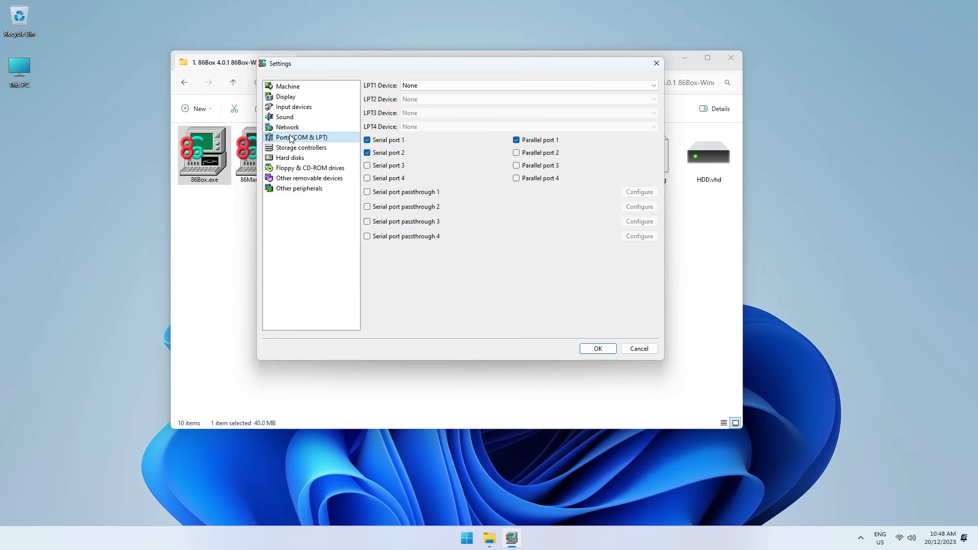
pyautogui.click(290, 148)
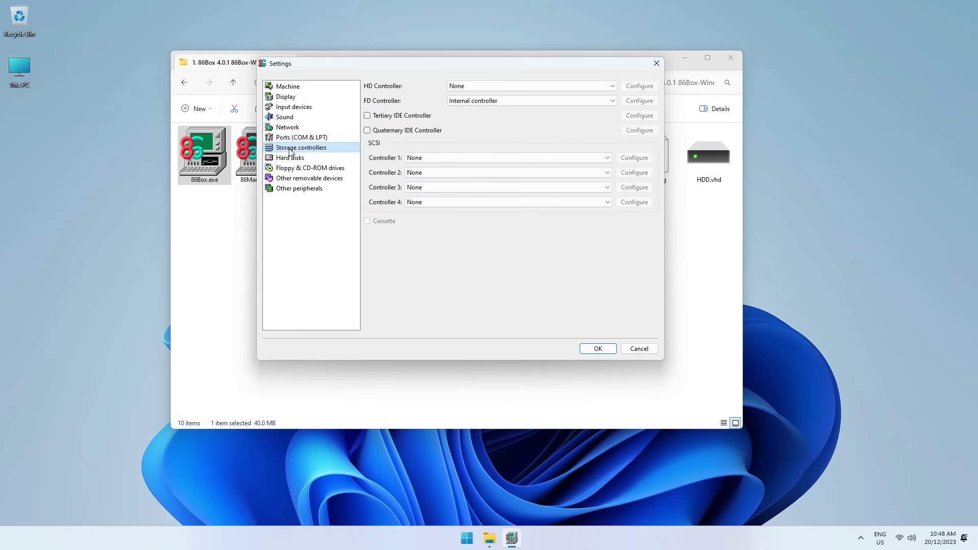
pyautogui.click(479, 84)
pyautogui.click(479, 101)
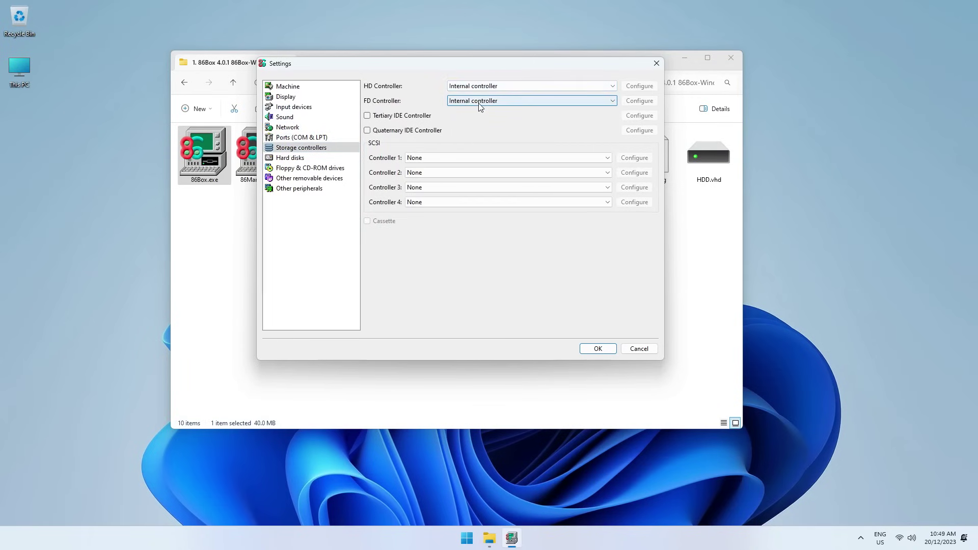
# - Start a new hard disk for the machine and specify HDD.vhd as its image file, replacing the existing file
pyautogui.click(291, 159)
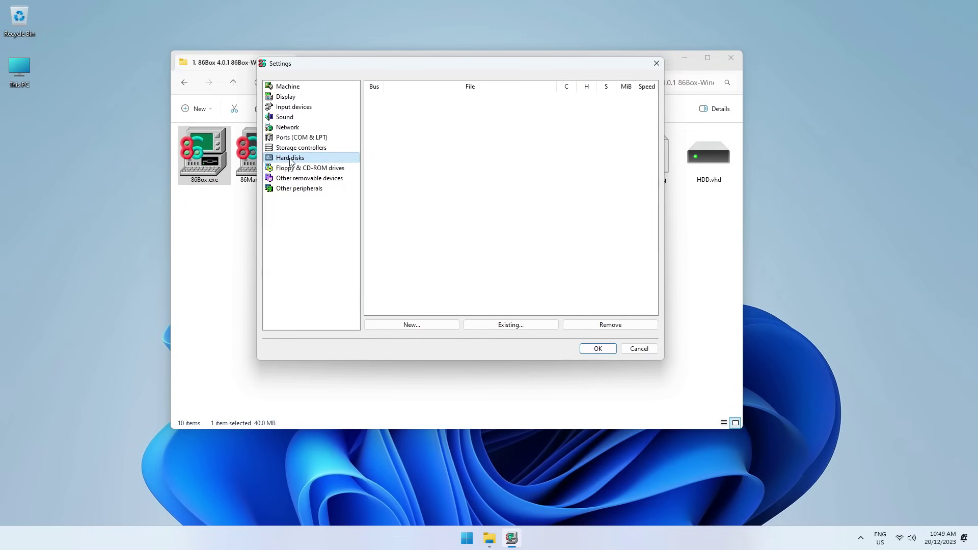
pyautogui.click(421, 324)
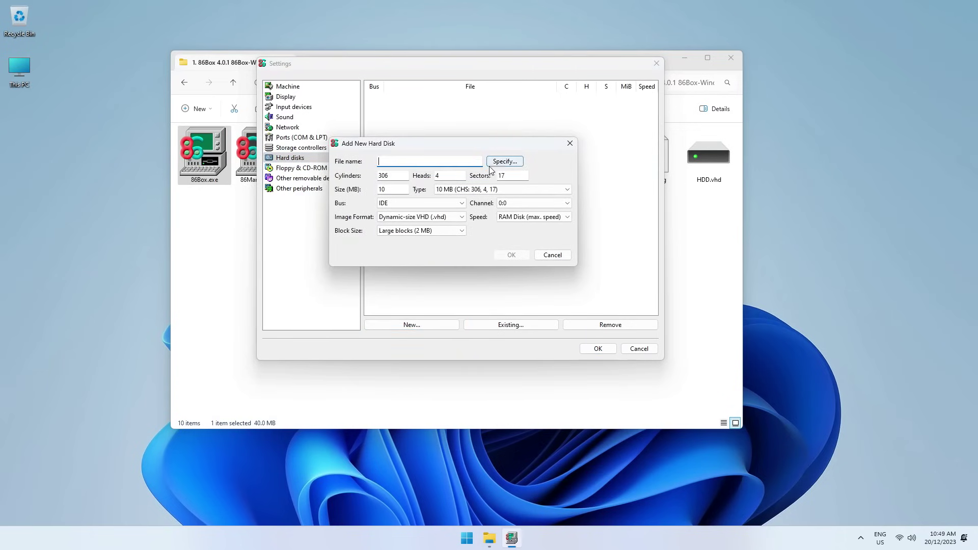
pyautogui.click(505, 161)
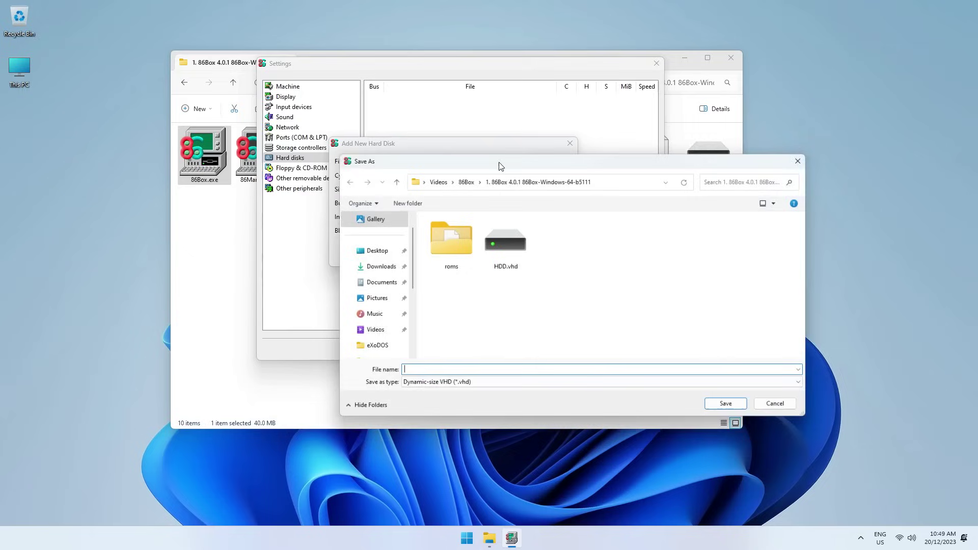
pyautogui.doubleClick(503, 239)
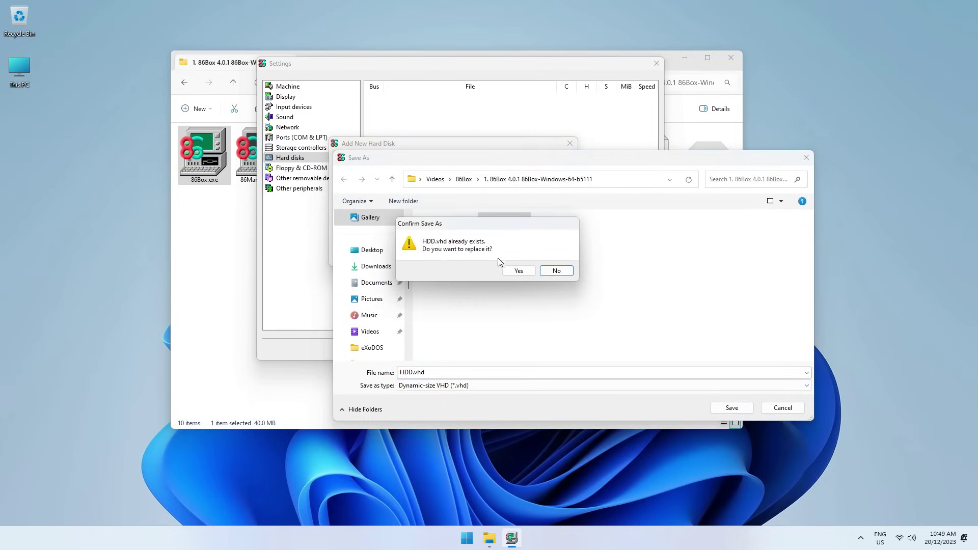
pyautogui.click(517, 271)
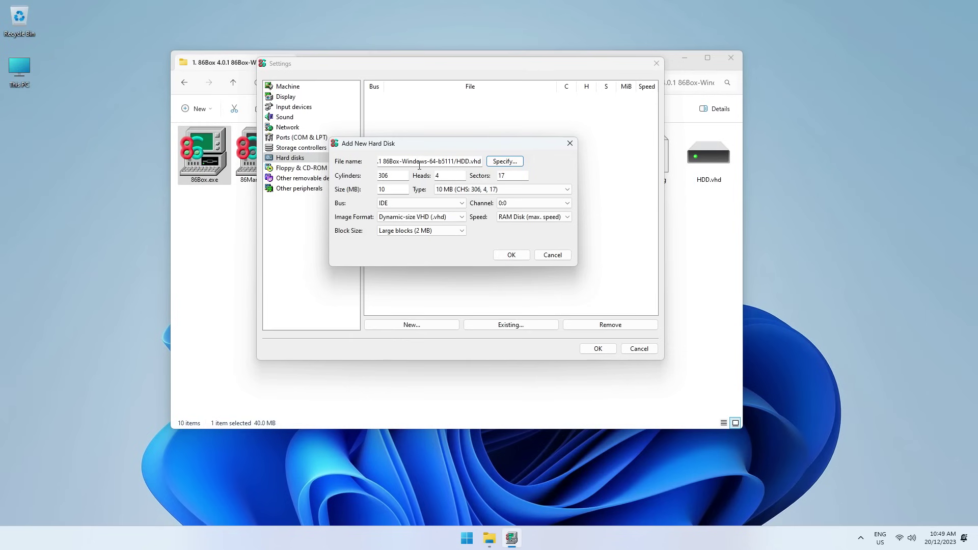
# - Set the new hard disk's type to Custom (large) and its size to 30000 MB
pyautogui.click(471, 191)
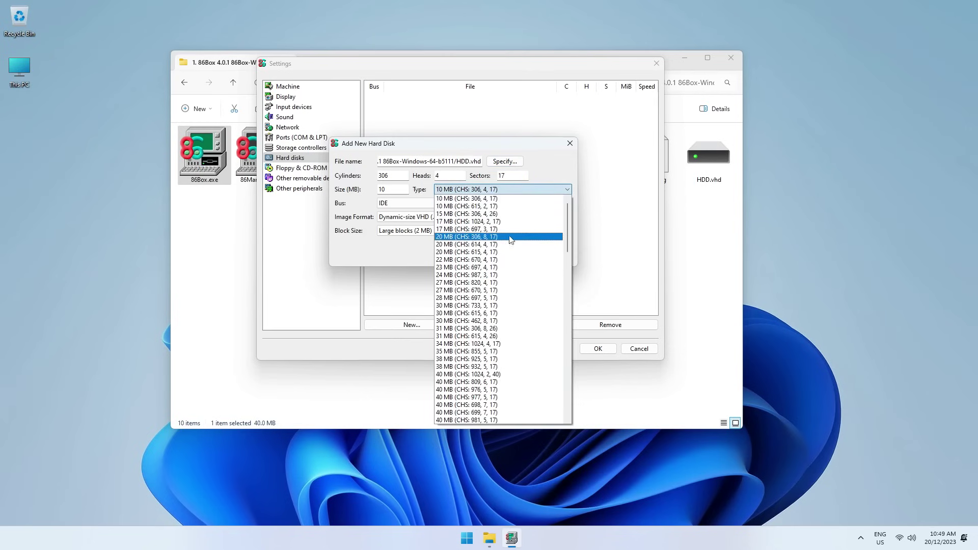
pyautogui.moveTo(567, 220); pyautogui.dragTo(569, 403)
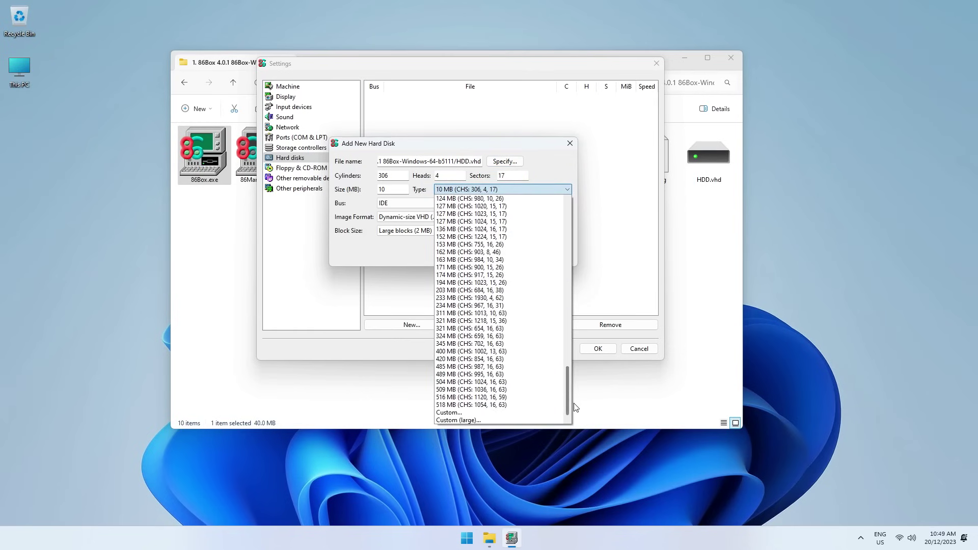
pyautogui.click(449, 421)
pyautogui.moveTo(387, 190); pyautogui.dragTo(374, 192)
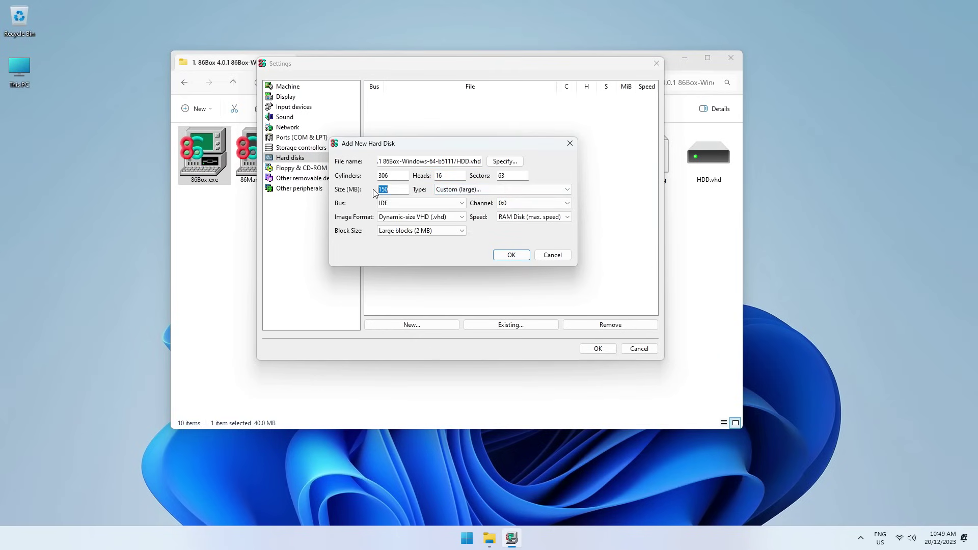
pyautogui.write('30000')
# - Choose RAM Disk (max. speed) as the new hard disk's speed and create the disk
pyautogui.click(530, 217)
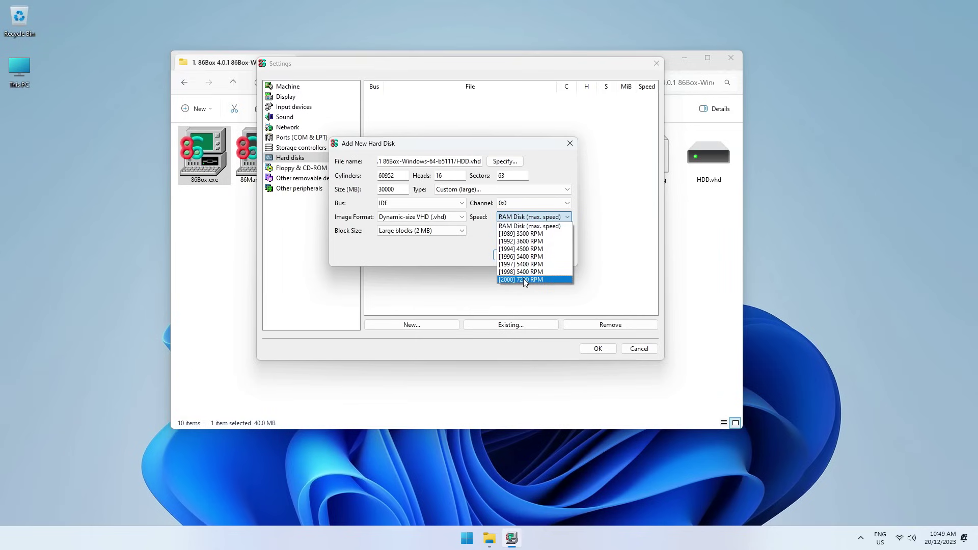
pyautogui.click(509, 226)
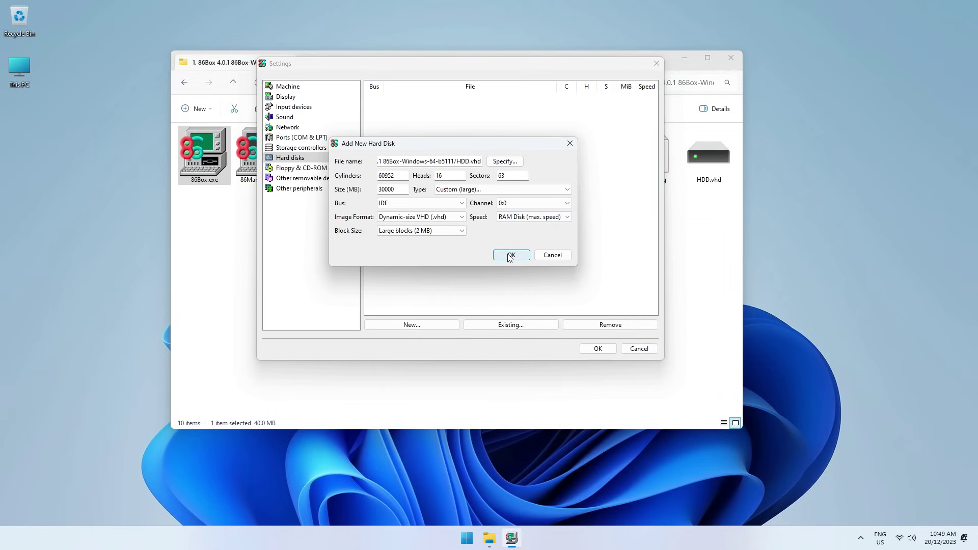
pyautogui.click(510, 256)
pyautogui.click(507, 215)
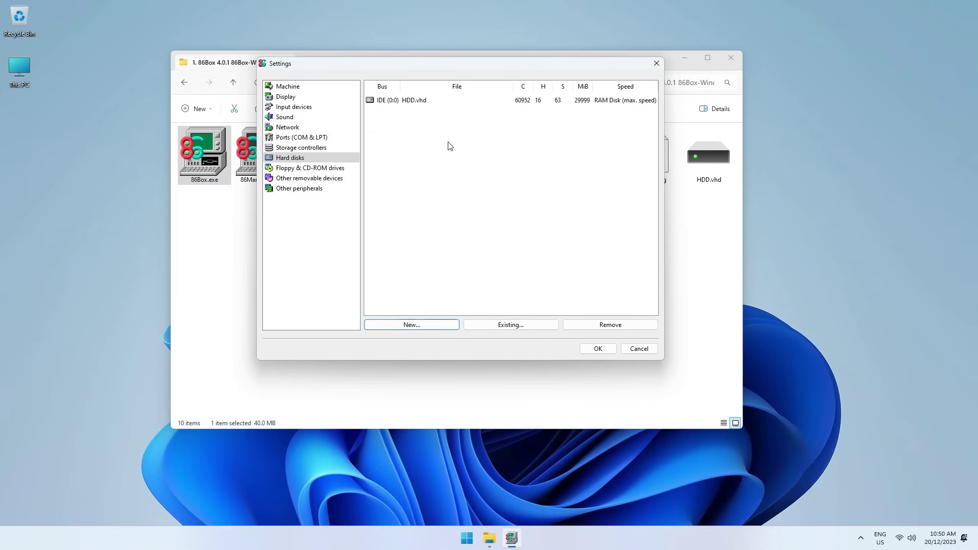
# - Set the first floppy drive to 3.5" 1.44M and the second floppy drive to None
pyautogui.click(303, 168)
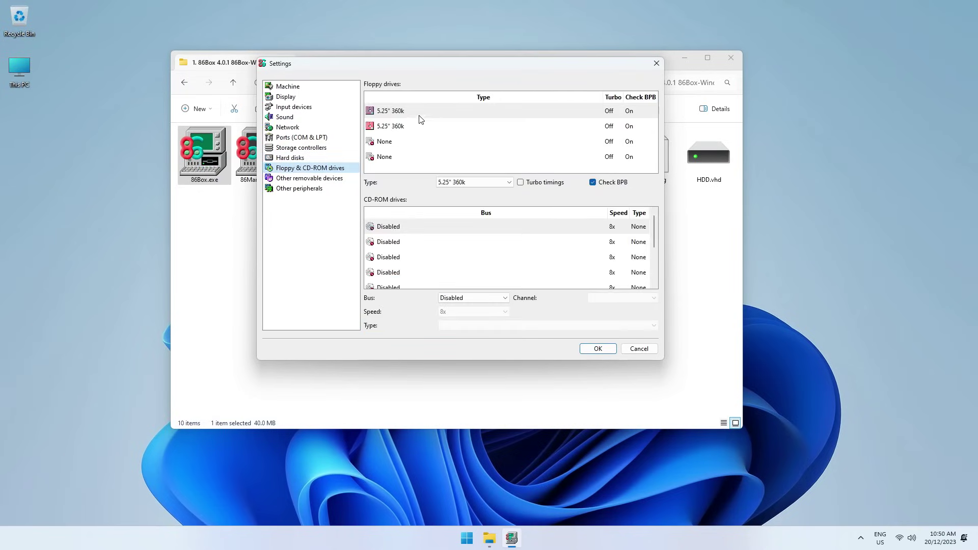
pyautogui.click(466, 182)
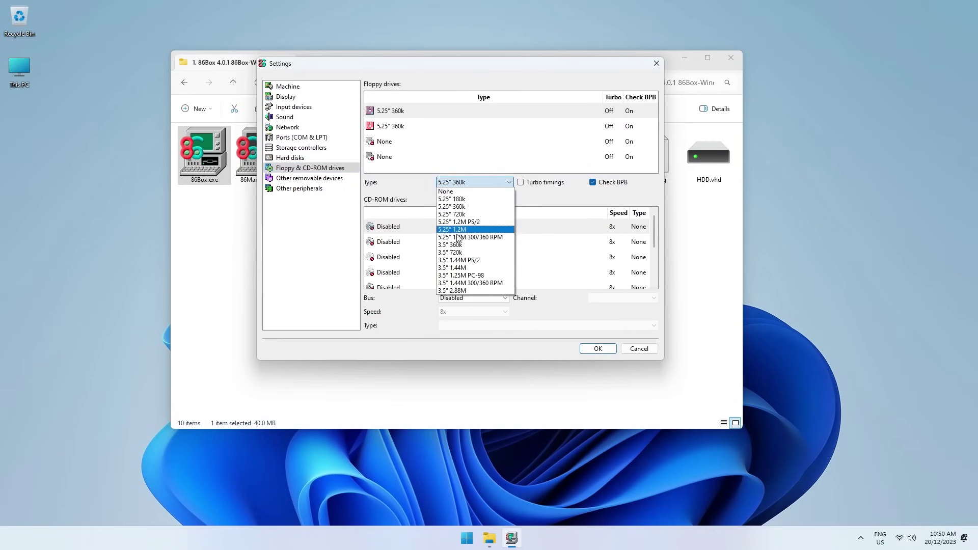
pyautogui.click(452, 268)
pyautogui.click(407, 131)
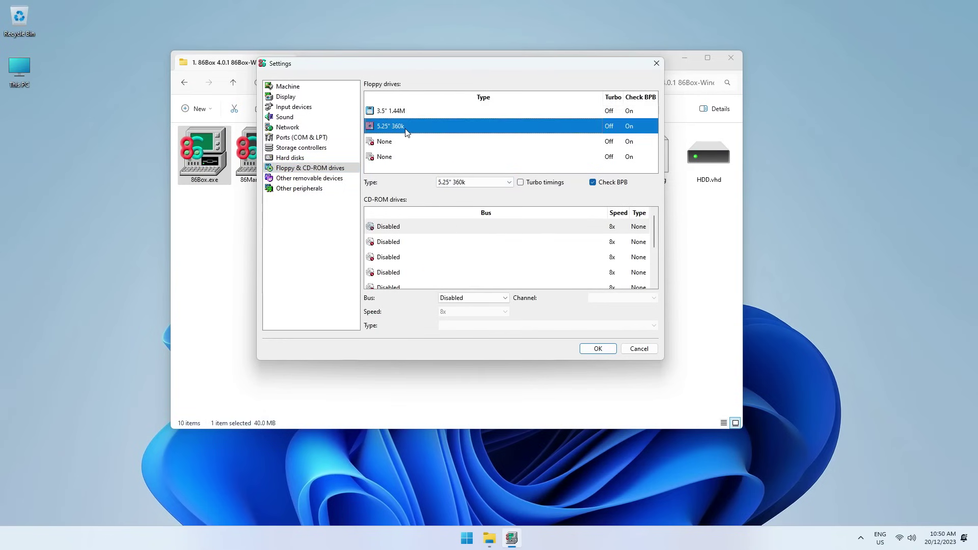
pyautogui.click(458, 182)
pyautogui.click(458, 192)
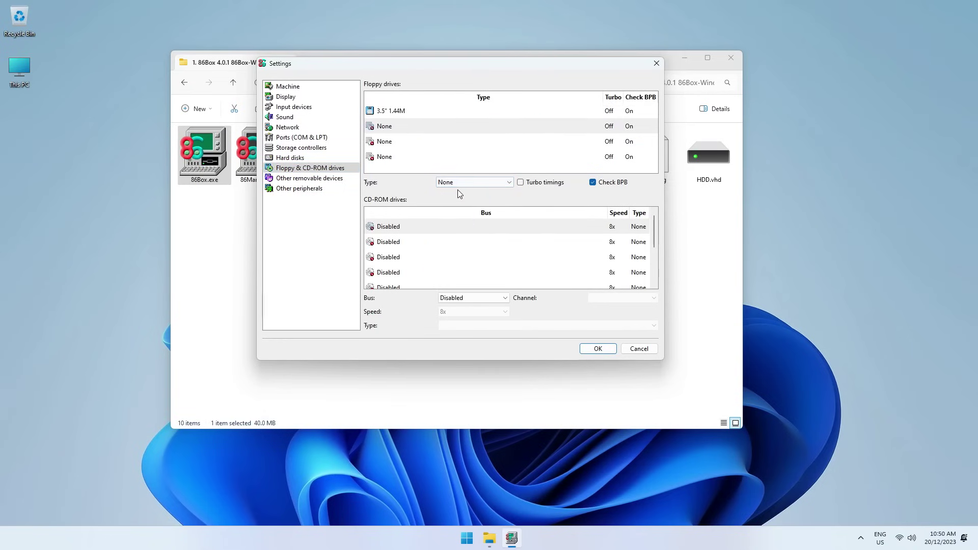
# - Put the first CD-ROM drive on the ATAPI bus at channel 1:0
pyautogui.click(415, 228)
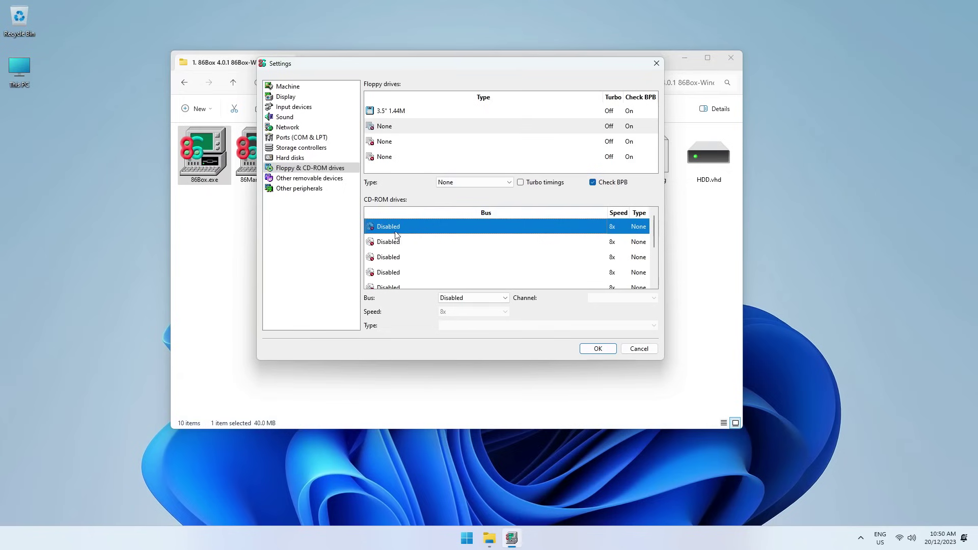
pyautogui.click(460, 298)
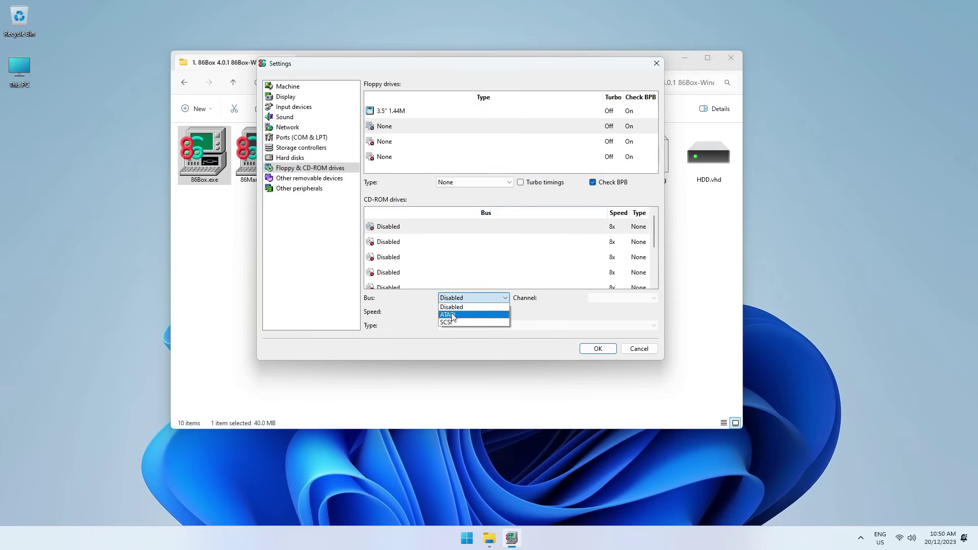
pyautogui.click(450, 314)
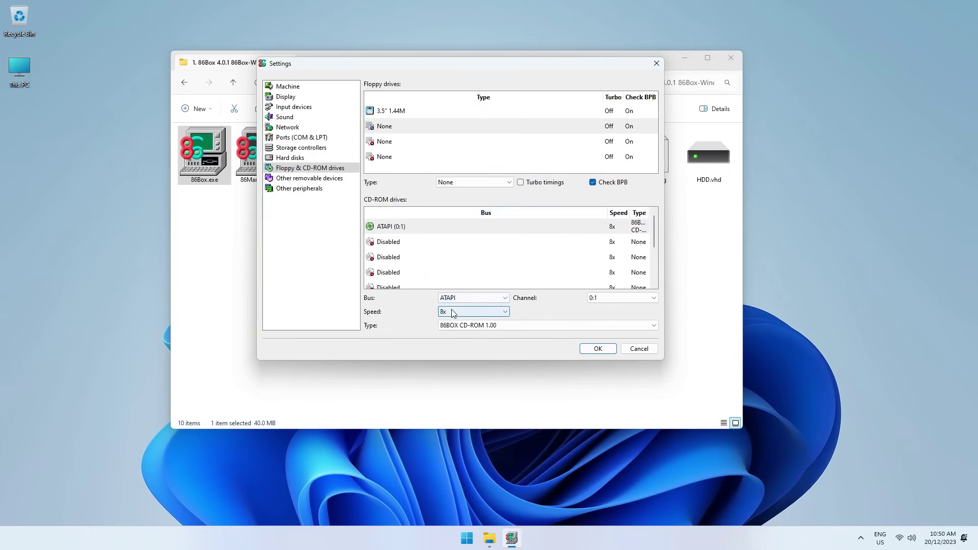
pyautogui.click(614, 299)
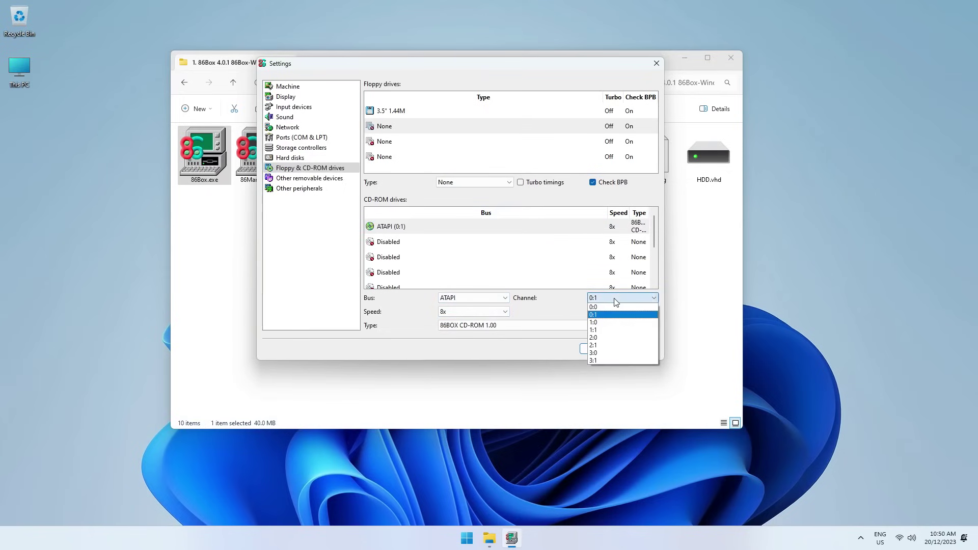
pyautogui.click(603, 322)
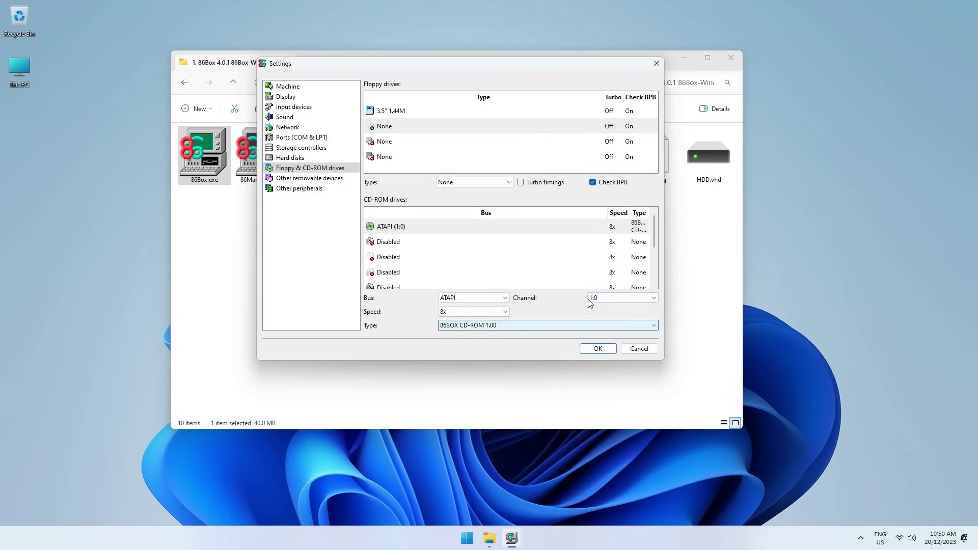
# - Check the removable device and peripheral settings and save the machine configuration with a hard reset
pyautogui.click(311, 179)
pyautogui.click(305, 189)
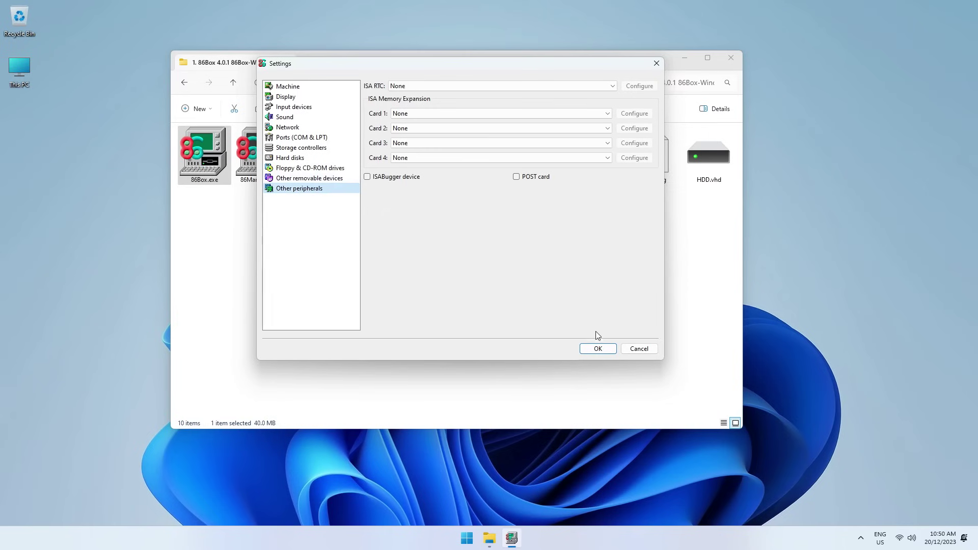
pyautogui.click(598, 351)
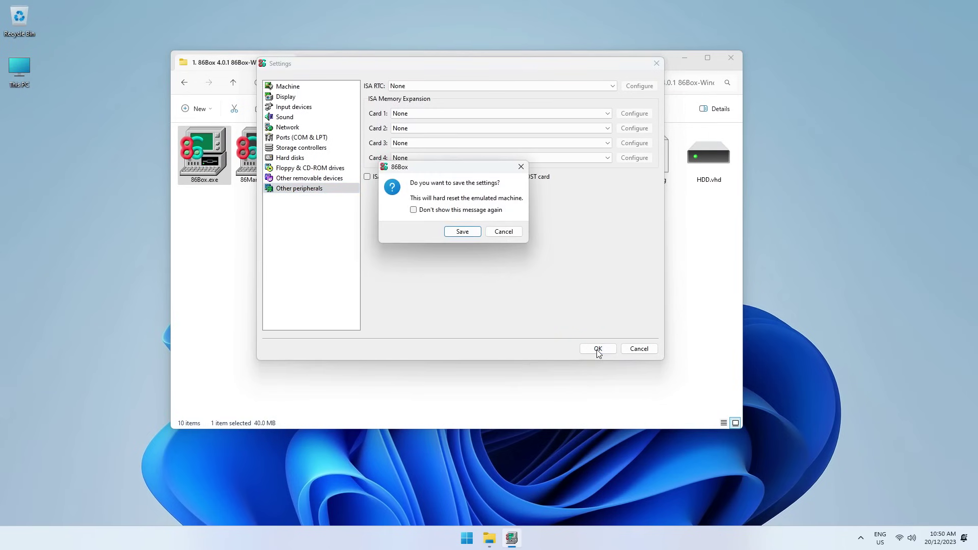
pyautogui.click(465, 230)
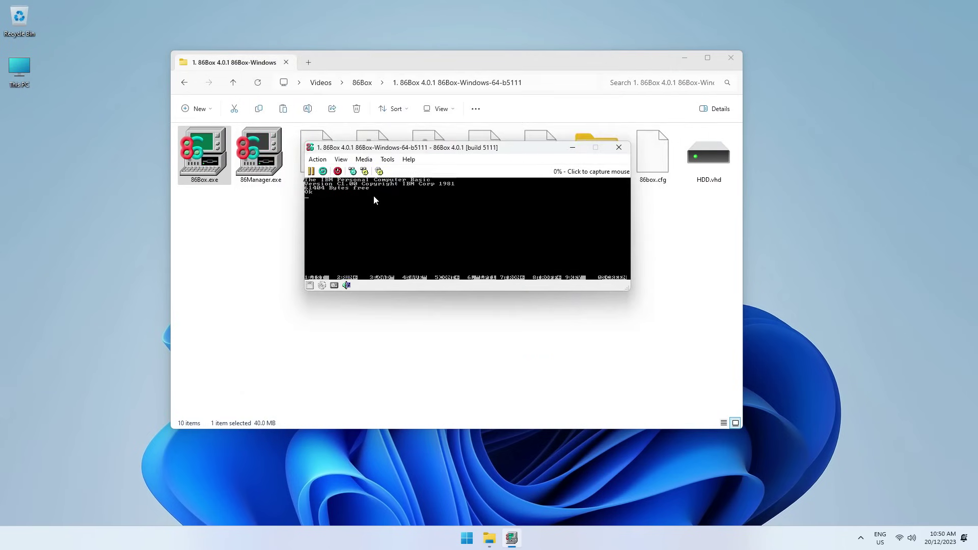
# - Reset the emulated machine, capture input in its window, and enter the BIOS setup utility
pyautogui.click(322, 172)
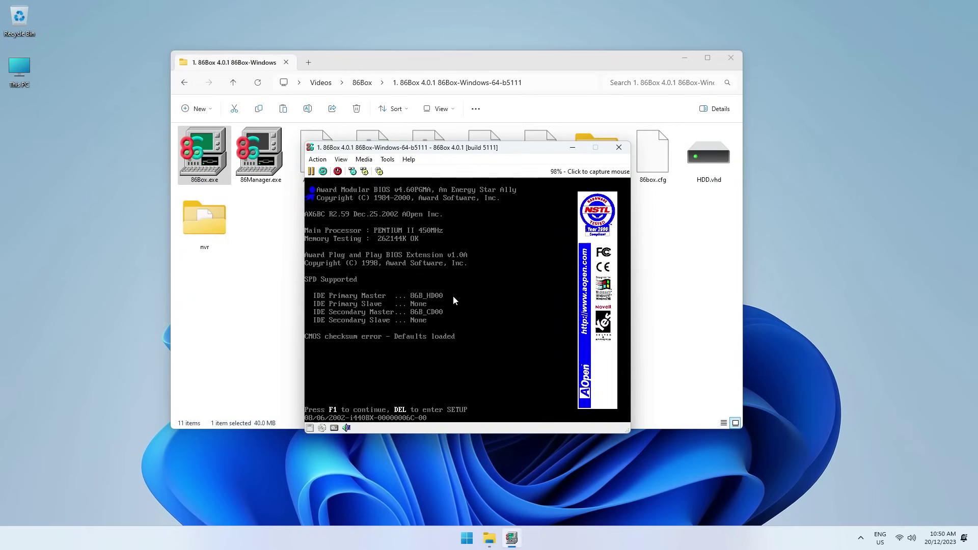
pyautogui.click(511, 267)
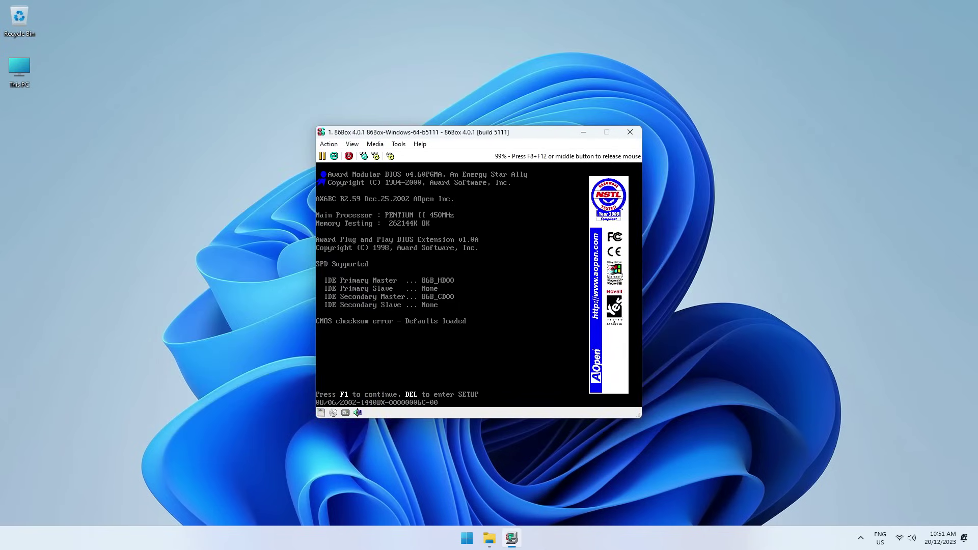
pyautogui.press('Delete')
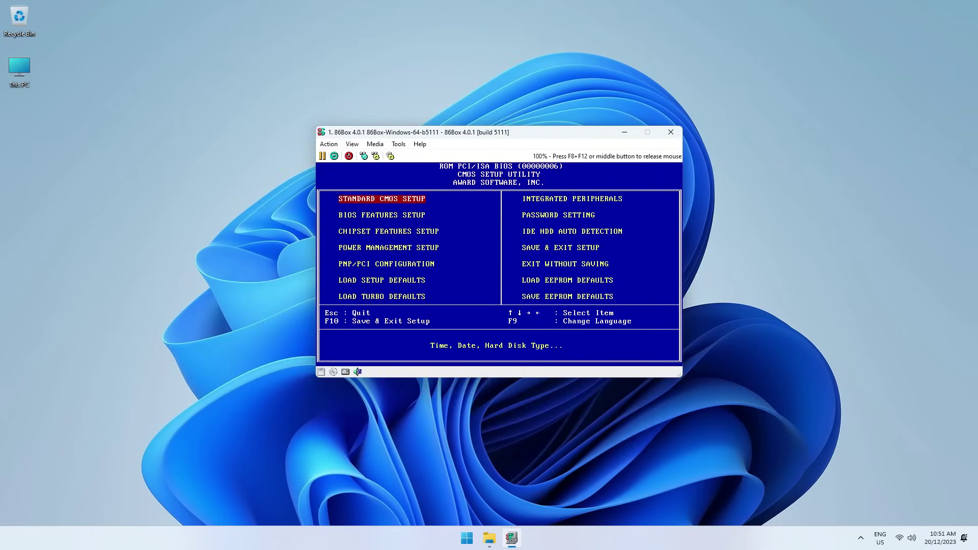
pyautogui.press('Down')
pyautogui.press('Down')
pyautogui.press('Down')
pyautogui.press('Down')
pyautogui.press('Down')
pyautogui.press('Down')
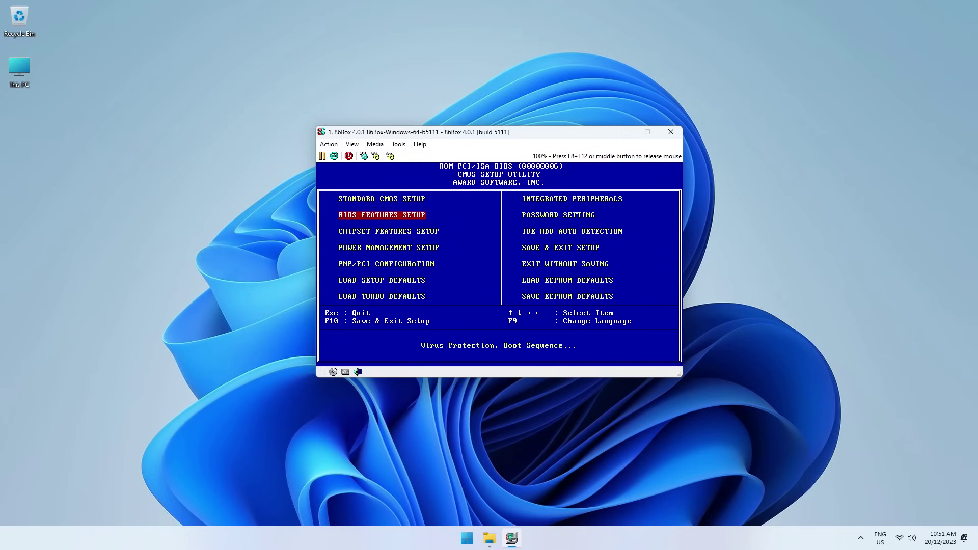
pyautogui.press('Return')
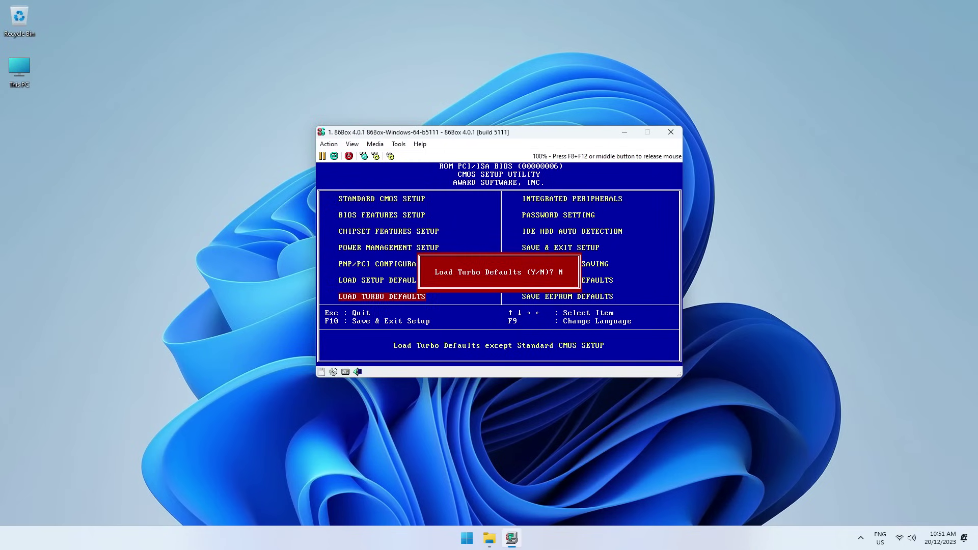
pyautogui.press('Escape')
# - Examine the Standard CMOS Setup and BIOS Features Setup pages of the BIOS setup utility
pyautogui.press('Up')
pyautogui.press('Up')
pyautogui.press('Up')
pyautogui.press('Up')
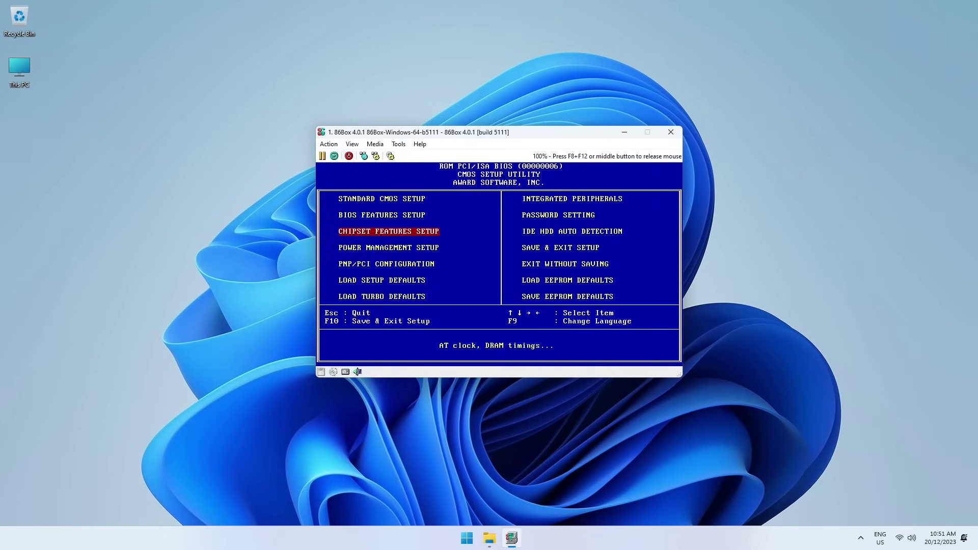
pyautogui.press('Up')
pyautogui.press('Up')
pyautogui.press('Return')
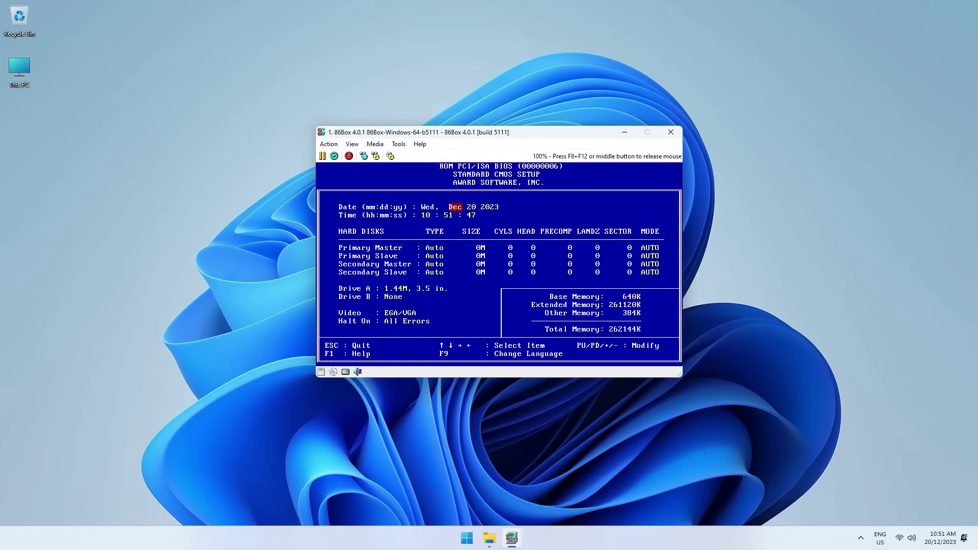
pyautogui.press('Right')
pyautogui.press('Right')
pyautogui.press('Down')
pyautogui.press('Escape')
pyautogui.press('Down')
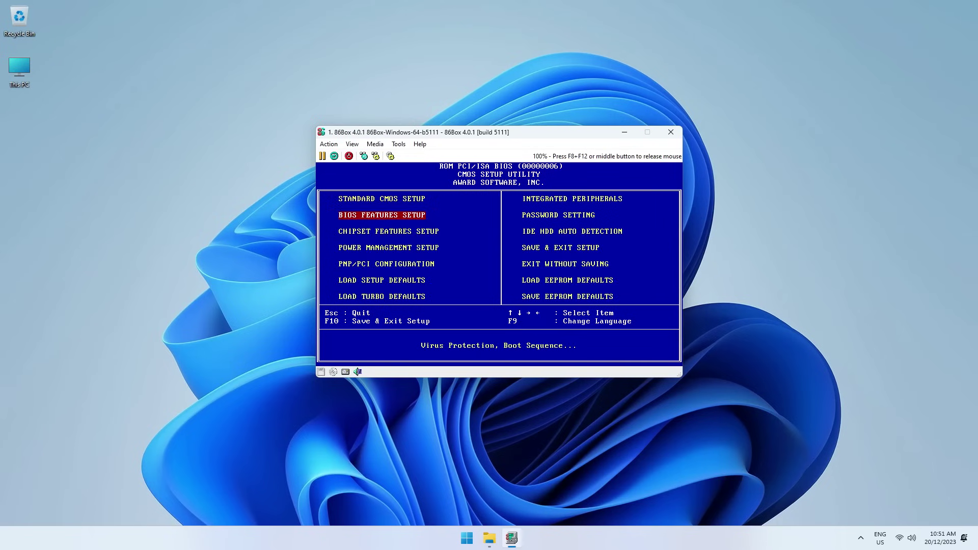
pyautogui.press('Return')
pyautogui.press('Escape')
pyautogui.press('Down')
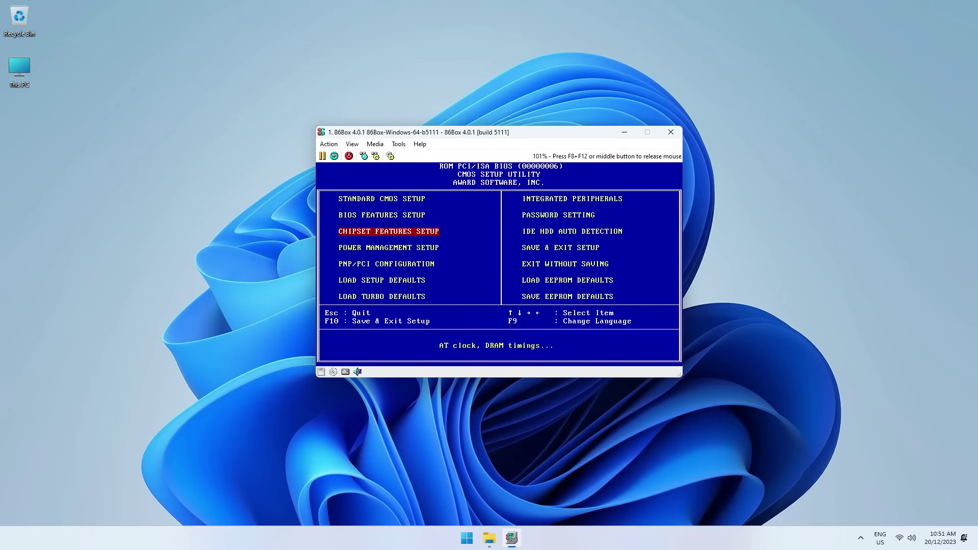
# - Examine the Chipset Features Setup and Power Management Setup pages of the BIOS setup utility
pyautogui.press('Return')
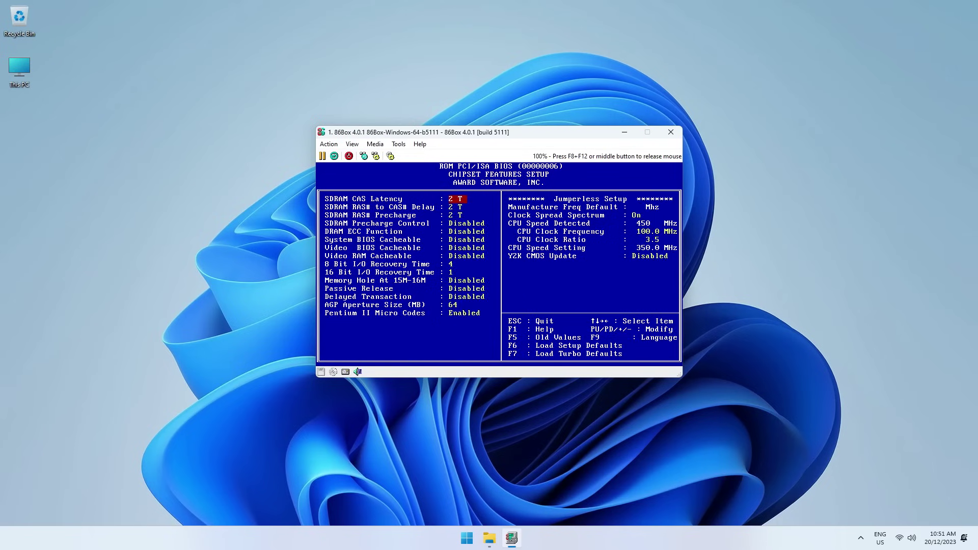
pyautogui.press('Escape')
pyautogui.press('Down')
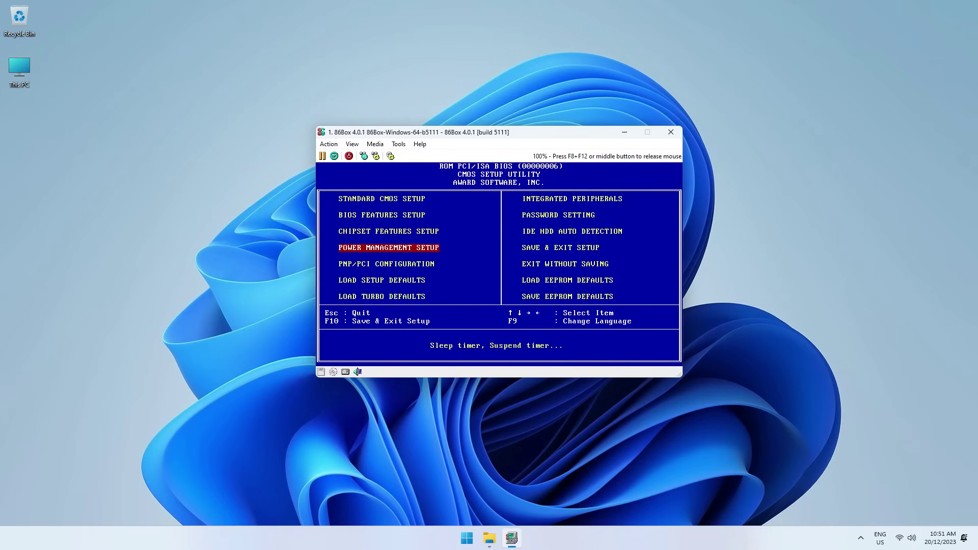
pyautogui.press('Return')
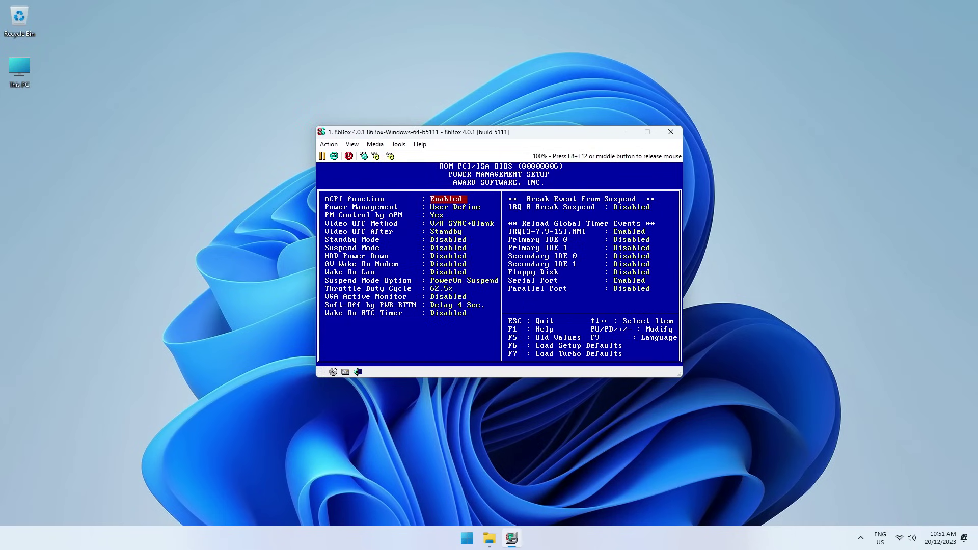
pyautogui.press('Escape')
# - In the PNP/PCI configuration, set PNP OS Installed to Yes and Resources Controlled By to Auto
pyautogui.press('Down')
pyautogui.press('Return')
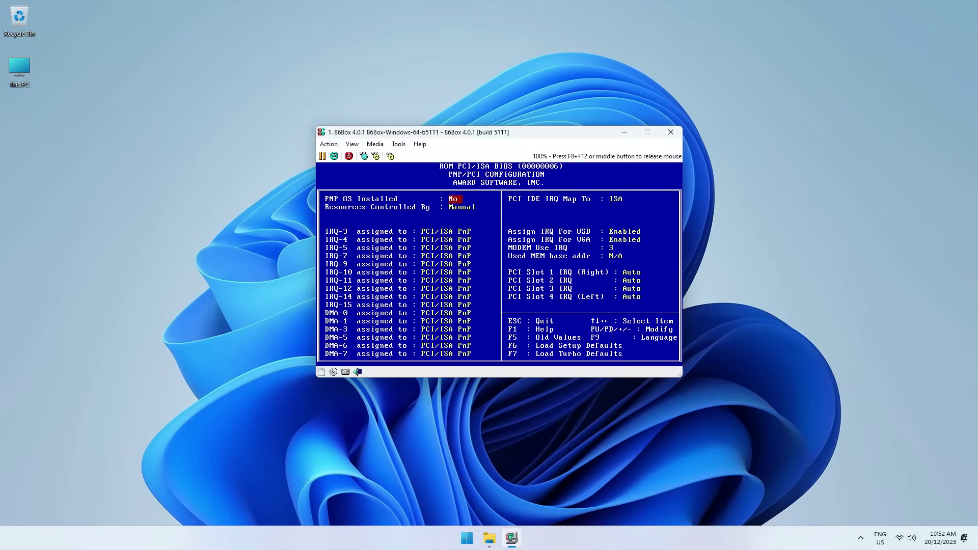
pyautogui.press('pagedown')
pyautogui.press('Down')
pyautogui.press('pagedown')
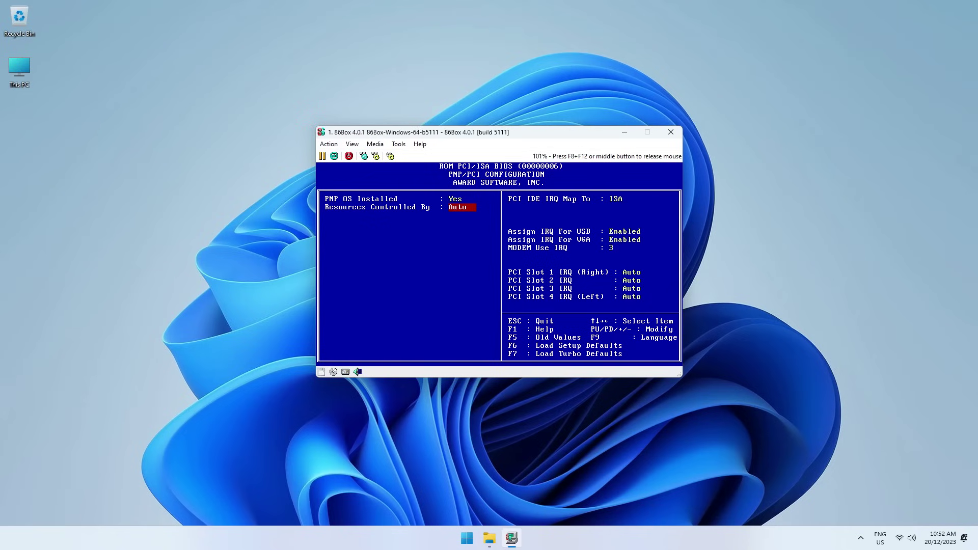
pyautogui.press('Escape')
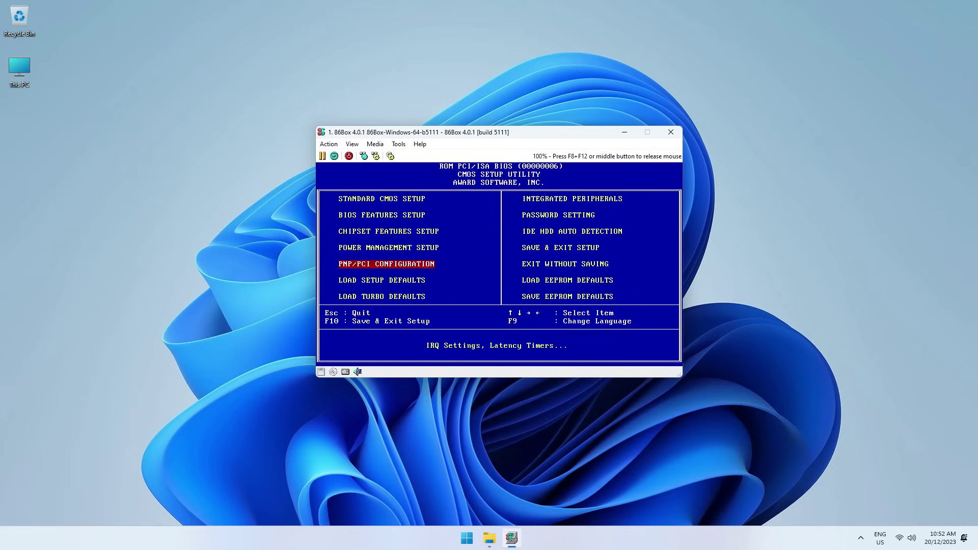
# - Disable onboard serial ports 1 and 2 in the BIOS Integrated Peripherals settings
pyautogui.press('Down')
pyautogui.press('Down')
pyautogui.press('Down')
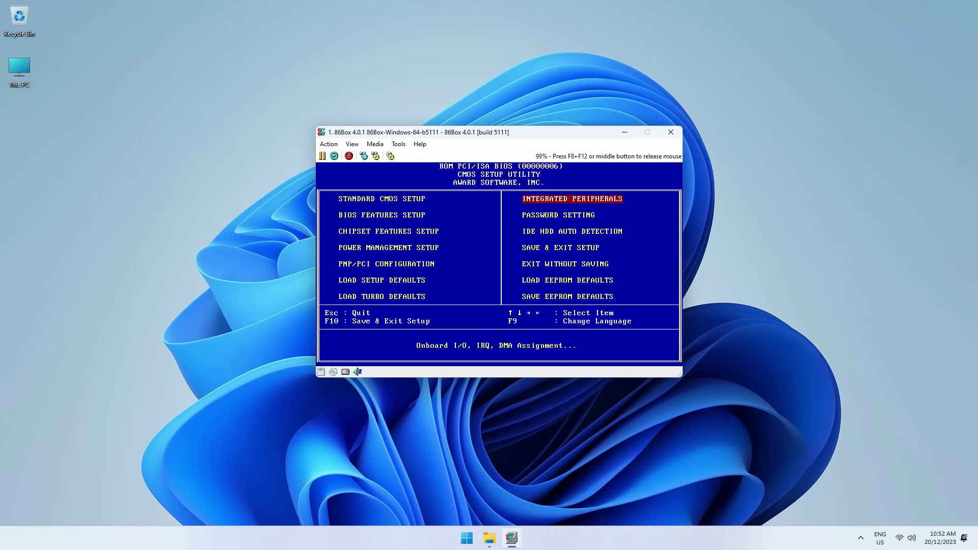
pyautogui.press('Return')
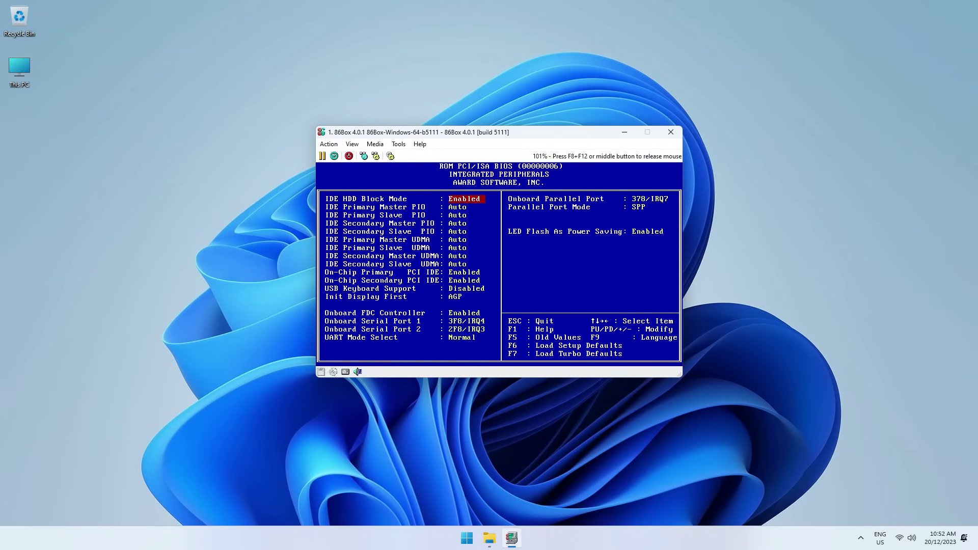
pyautogui.press('Down')
pyautogui.press('Down')
pyautogui.press('Down')
pyautogui.press('Down')
pyautogui.press('Down')
pyautogui.press('Down')
pyautogui.press('Down')
pyautogui.press('Down')
pyautogui.press('Down')
pyautogui.press('Down')
pyautogui.press('Down')
pyautogui.press('Down')
pyautogui.press('Down')
pyautogui.press('Down')
pyautogui.press('Down')
pyautogui.press('Up')
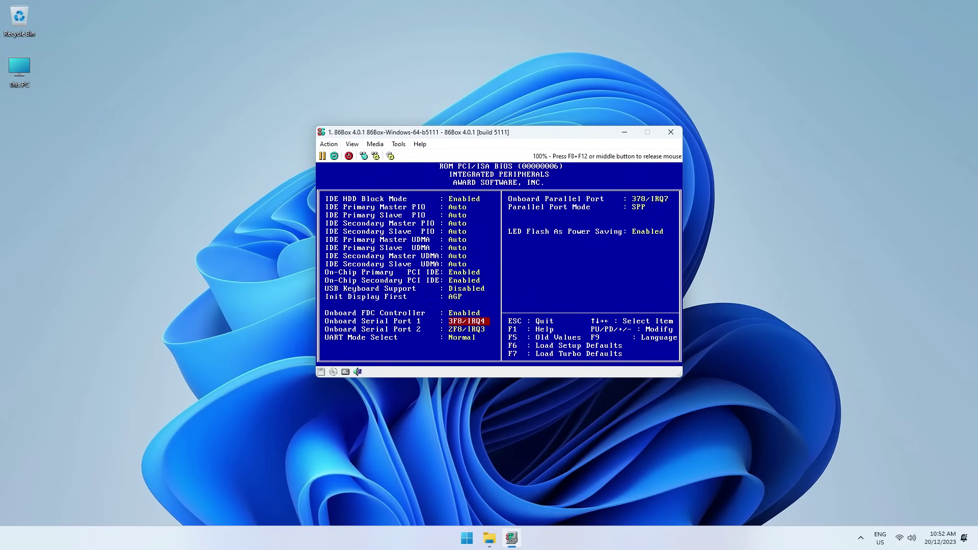
pyautogui.press('pagedown')
pyautogui.press('pagedown')
pyautogui.press('Down')
pyautogui.press('pageup')
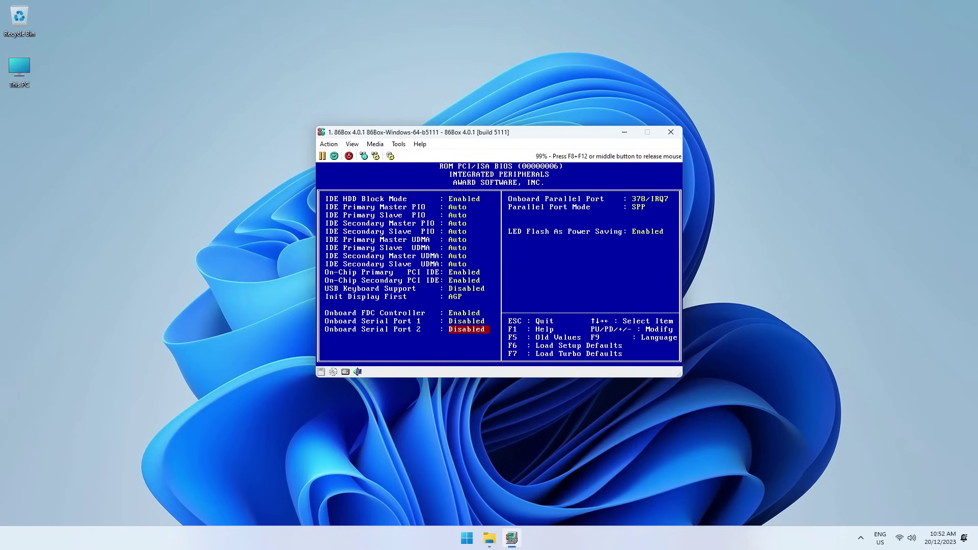
# - Disable the onboard parallel port and return to the main BIOS setup page
pyautogui.press('Down')
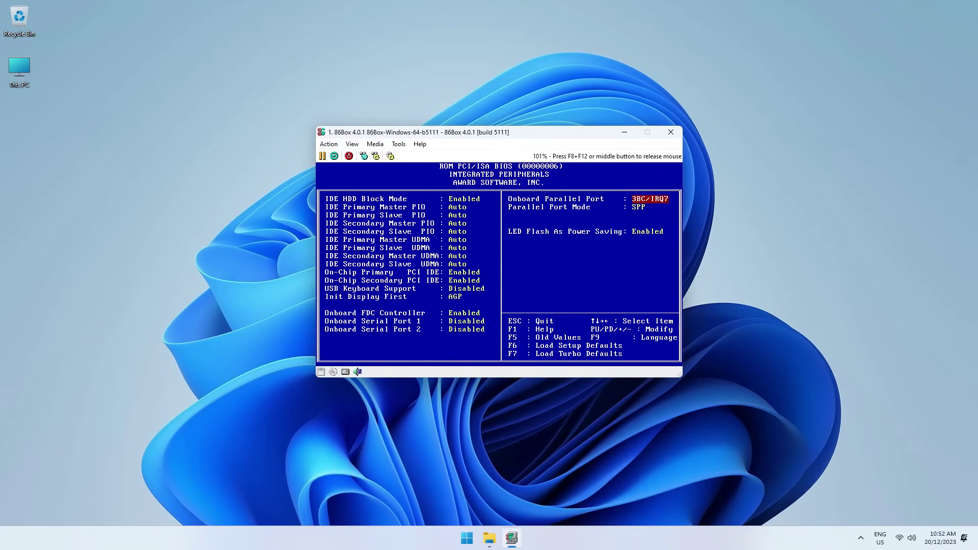
pyautogui.press('pageup')
pyautogui.press('Up')
pyautogui.press('Up')
pyautogui.press('Up')
pyautogui.press('Up')
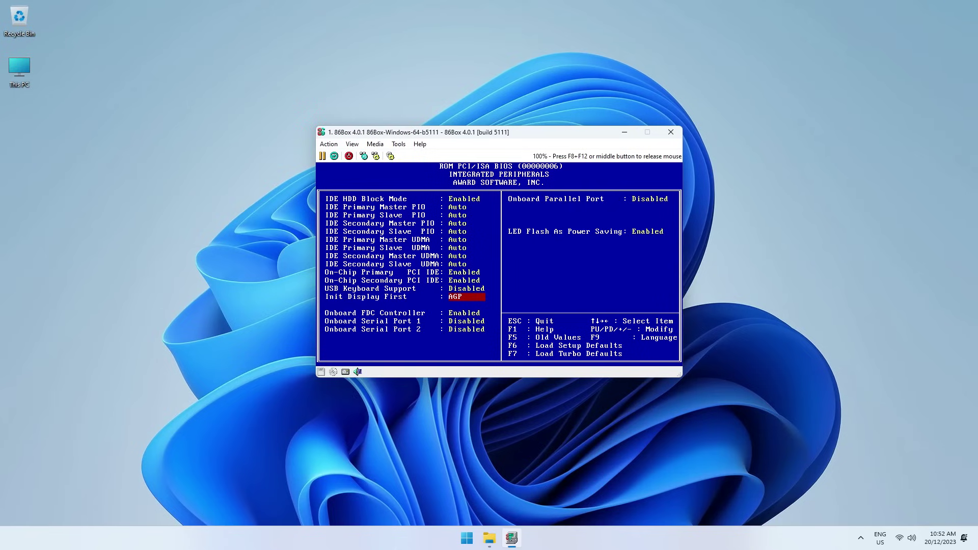
pyautogui.press('Escape')
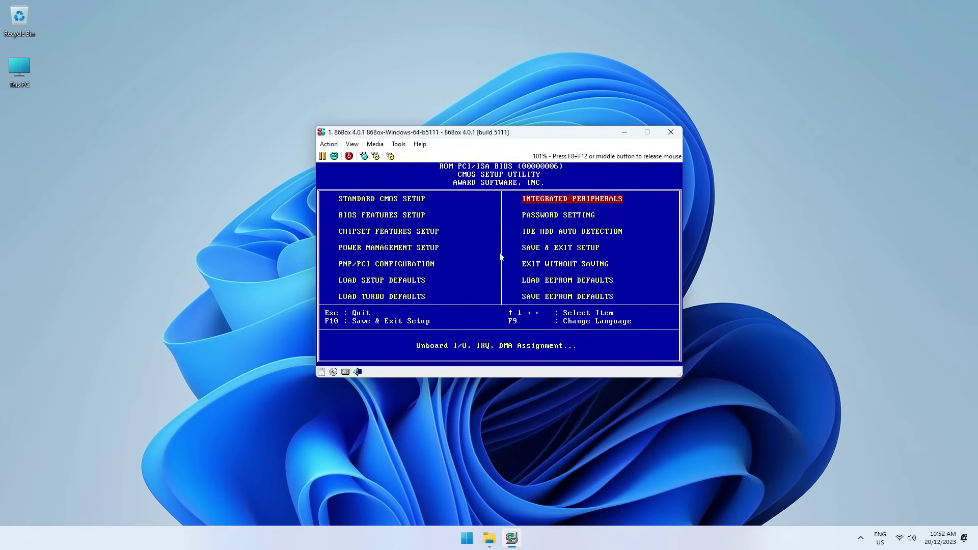
# - Release the captured mouse and mount Windows 98 Second Edition.iso from the 3. Windows 98 SE folder in the first CD-ROM drive
pyautogui.middleClick(492, 238)
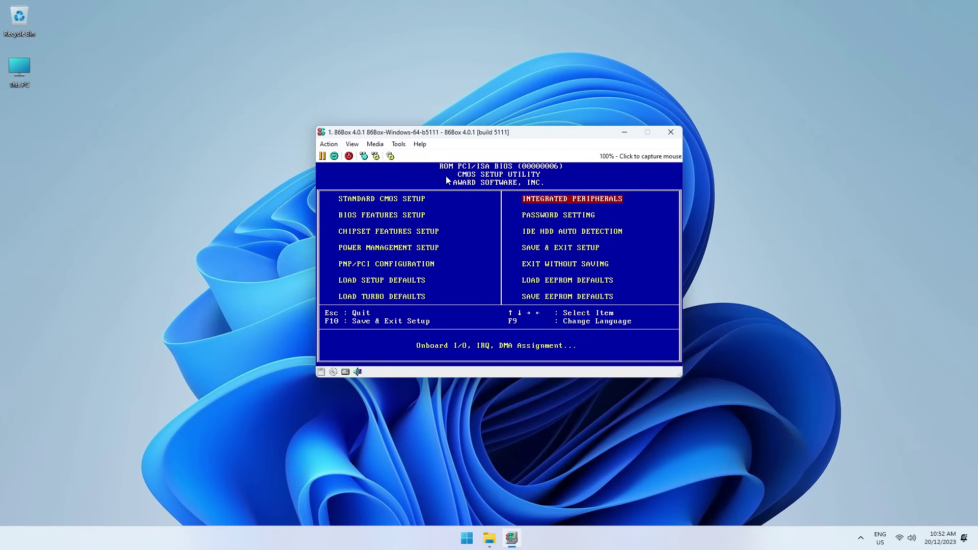
pyautogui.click(375, 145)
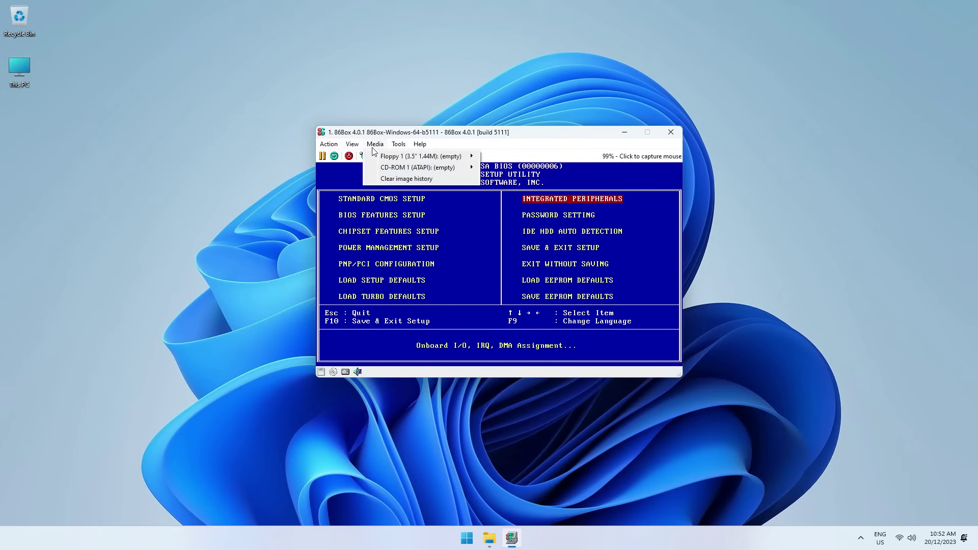
pyautogui.moveTo(409, 170)
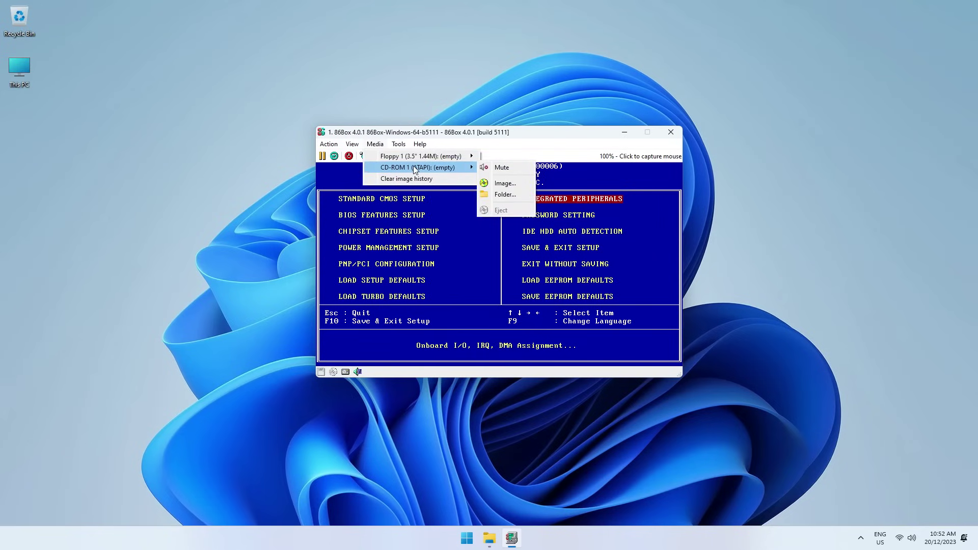
pyautogui.click(505, 184)
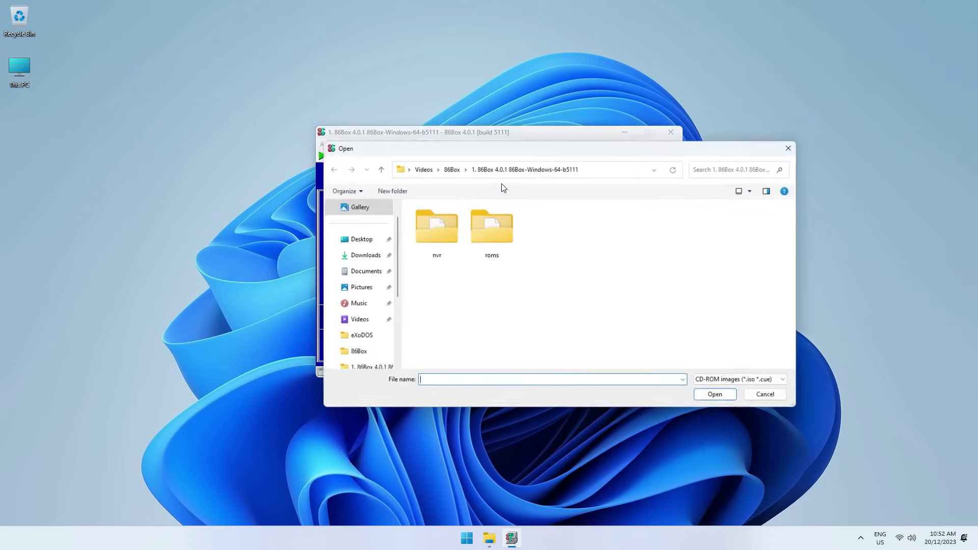
pyautogui.click(452, 169)
pyautogui.doubleClick(548, 233)
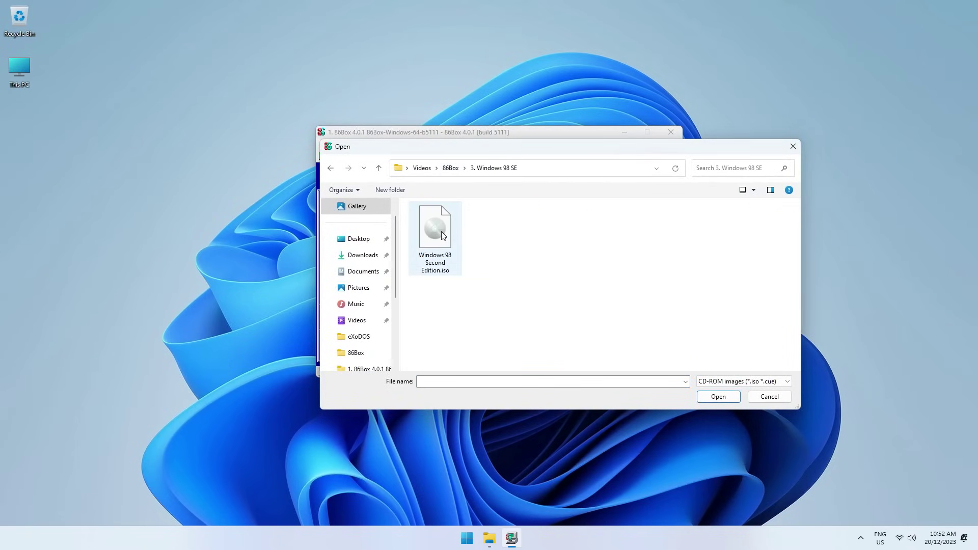
pyautogui.doubleClick(441, 232)
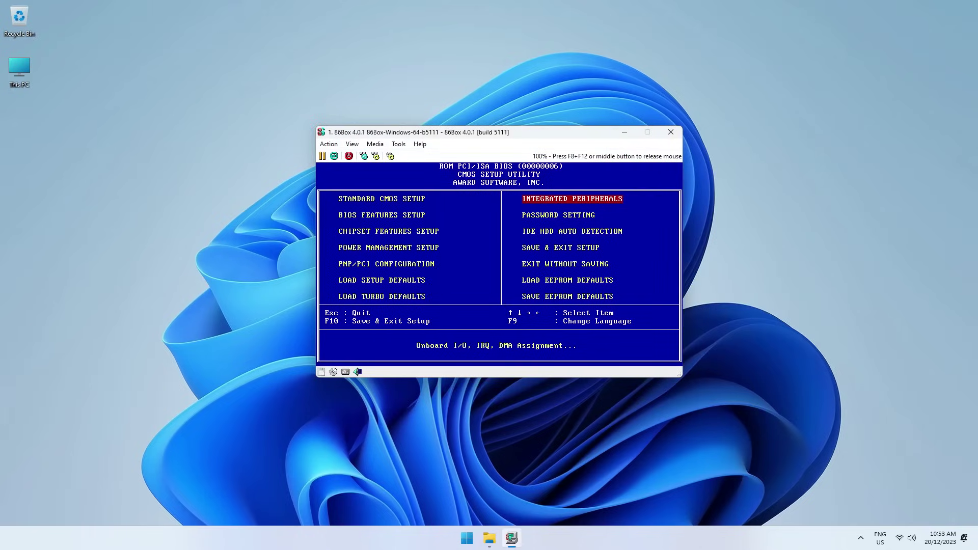
# - Save the BIOS settings to CMOS and exit the setup utility
pyautogui.press('Down')
pyautogui.press('Down')
pyautogui.press('Down')
pyautogui.press('Return')
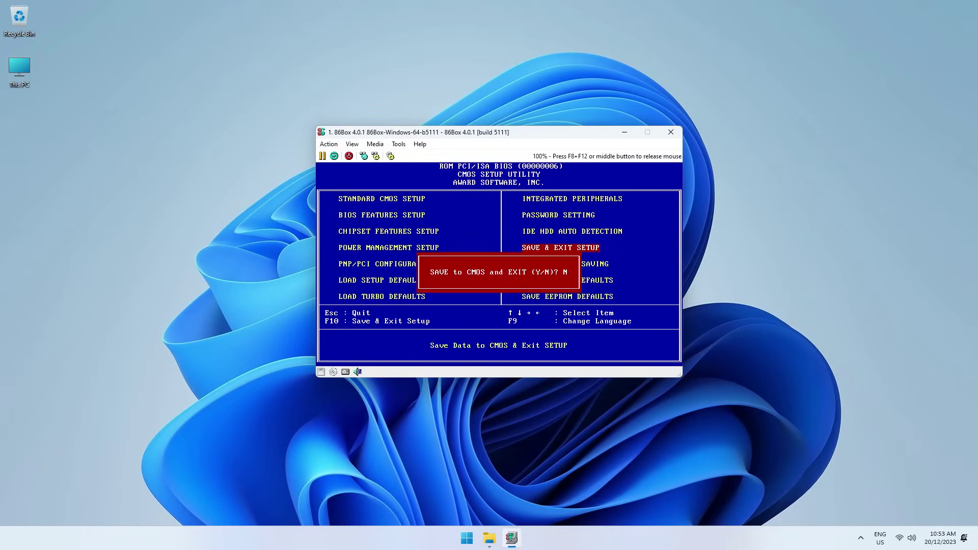
pyautogui.press('y')
pyautogui.press('Return')
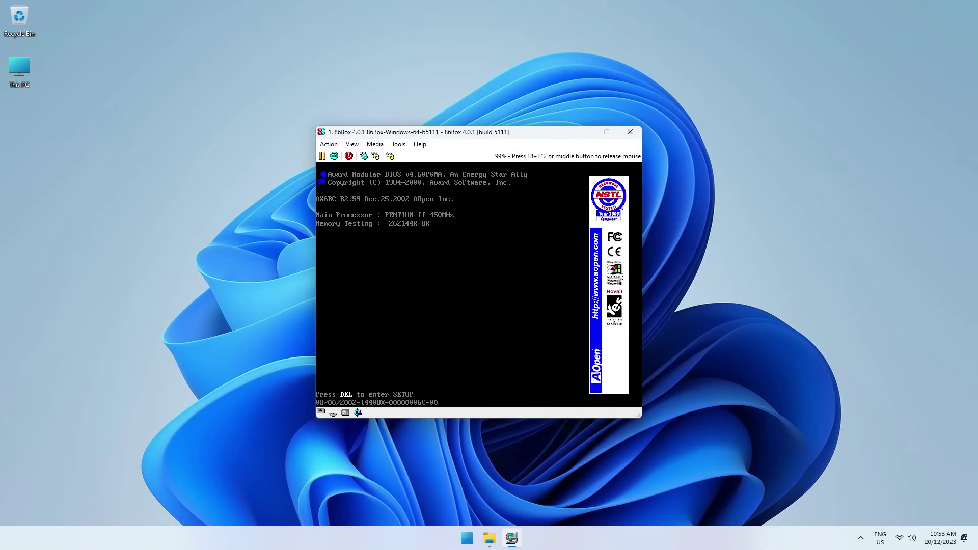
# - Boot the emulated machine from the CD-ROM and start Windows 98 Setup
pyautogui.press('Down')
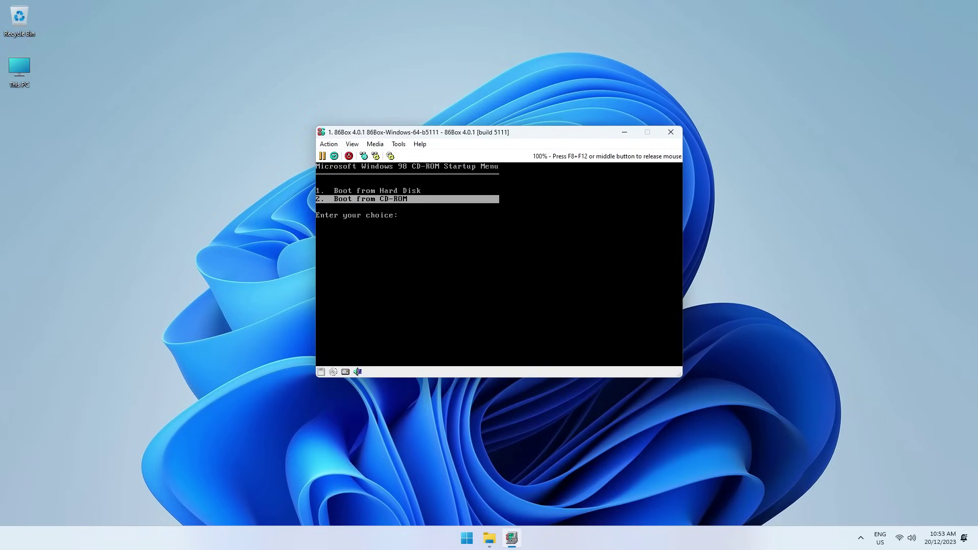
pyautogui.press('Return')
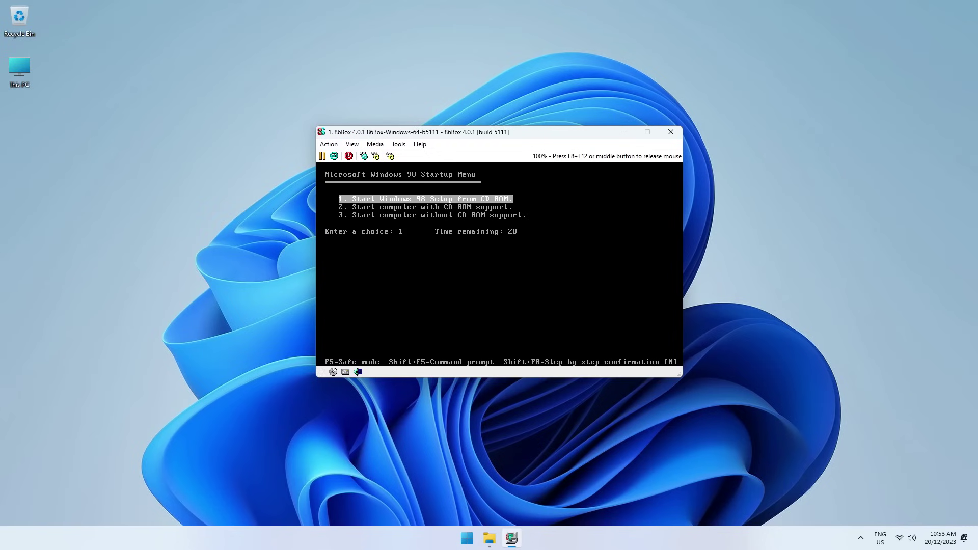
pyautogui.press('Return')
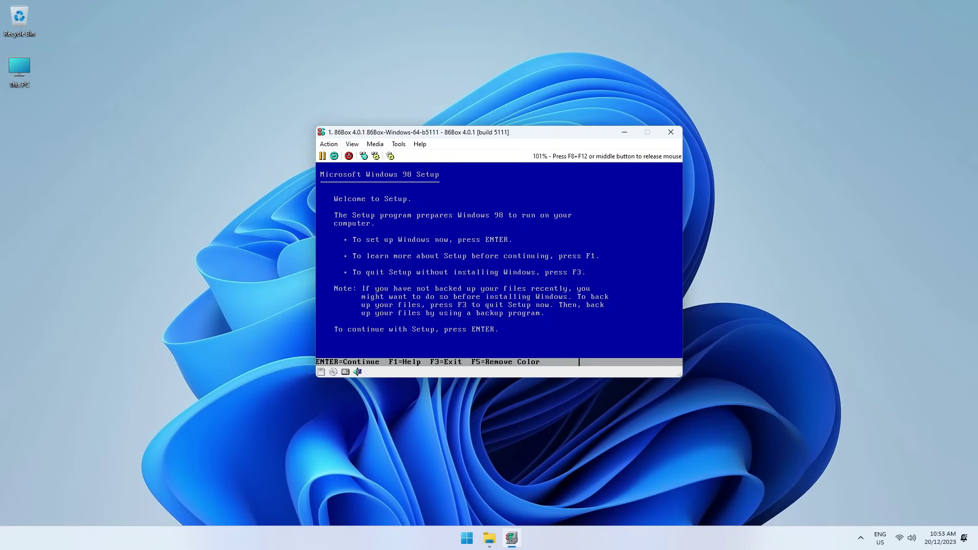
# - Have Setup configure the unallocated disk space with large disk support enabled, and restart the emulated computer
pyautogui.press('Return')
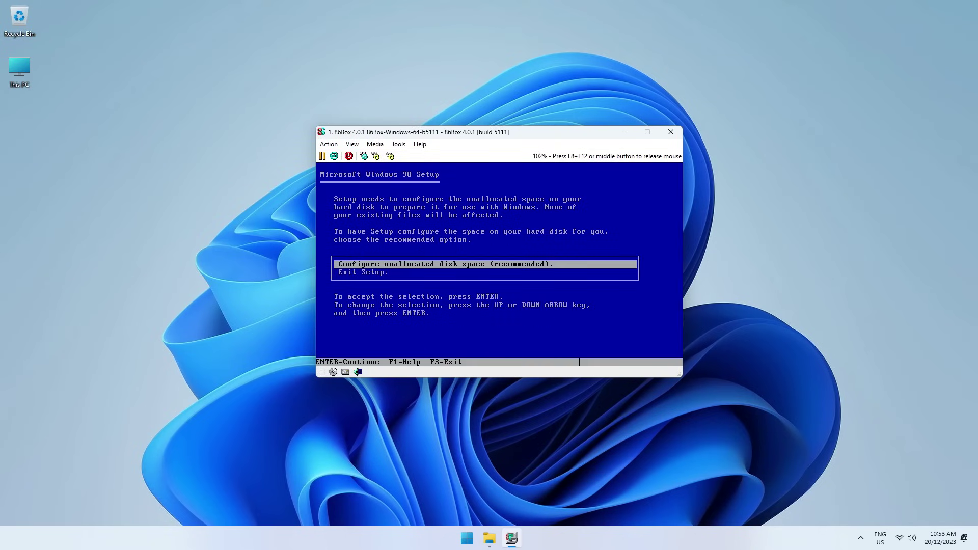
pyautogui.press('Return')
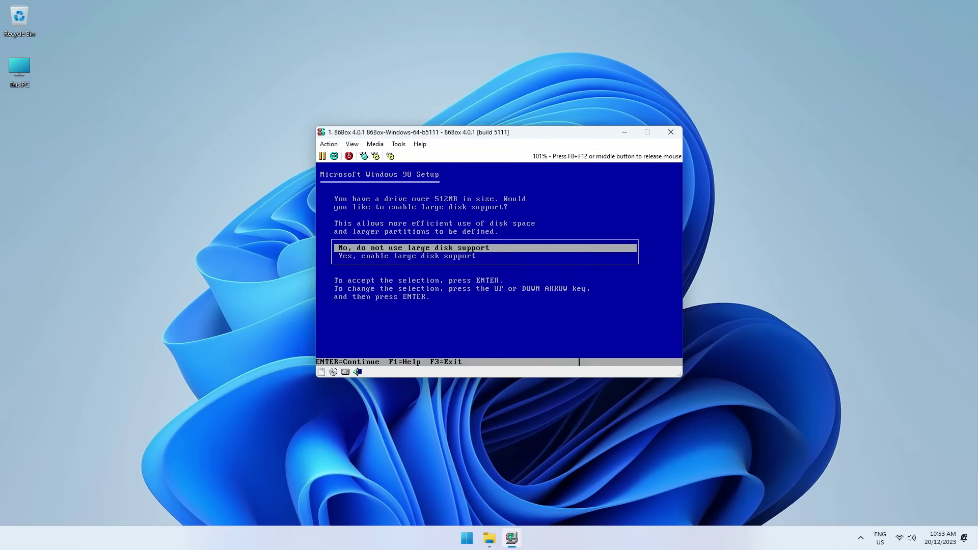
pyautogui.press('Down')
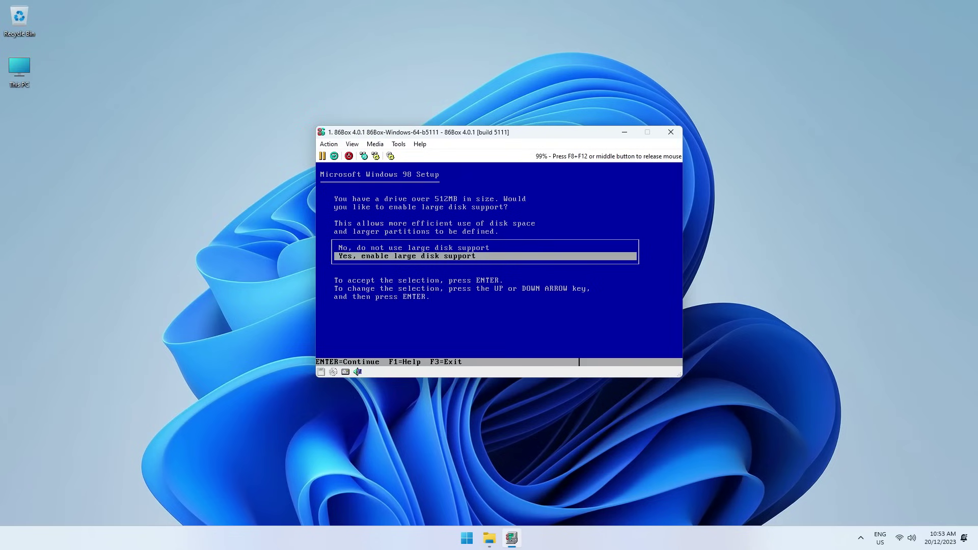
pyautogui.press('Return')
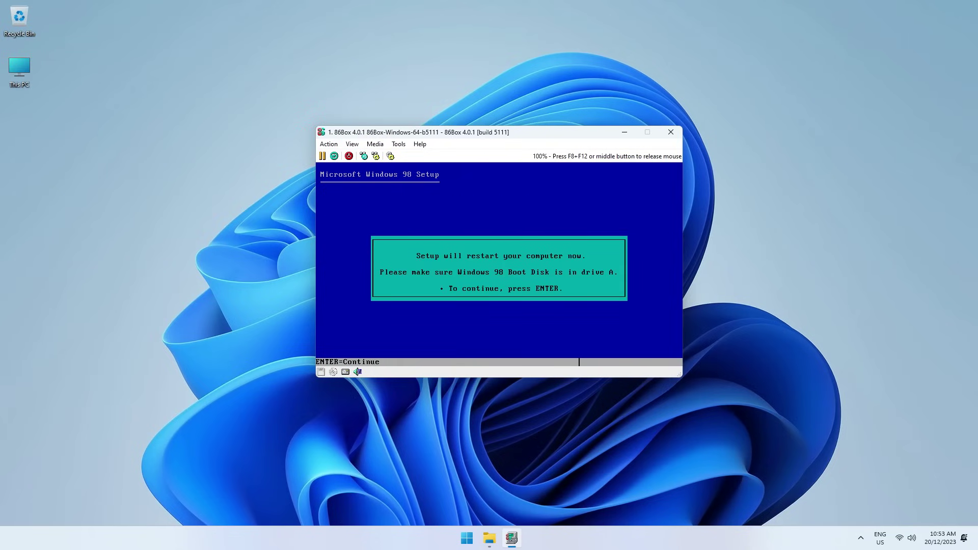
pyautogui.press('Return')
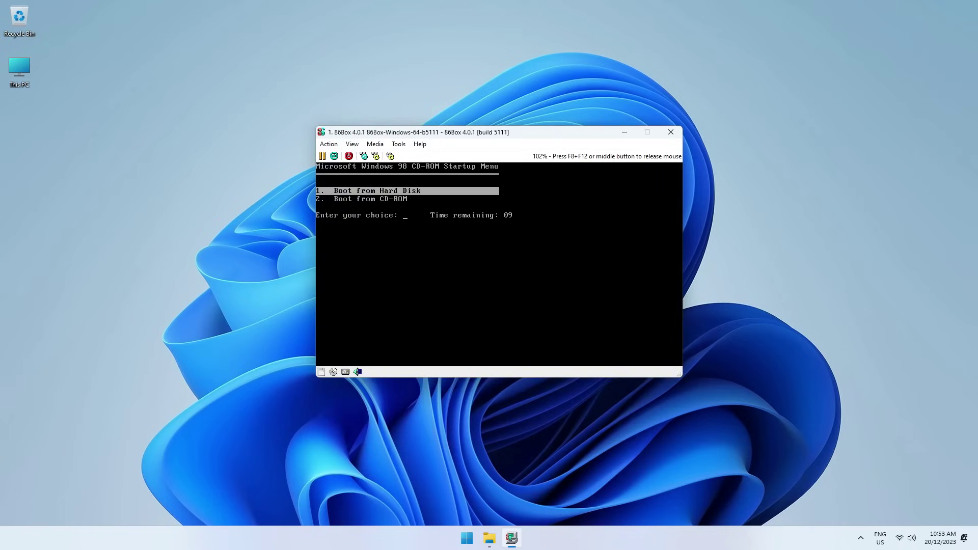
# - Boot from the CD-ROM again after the restart, relaunch Windows 98 Setup, and run its routine system check
pyautogui.press('Down')
pyautogui.press('Return')
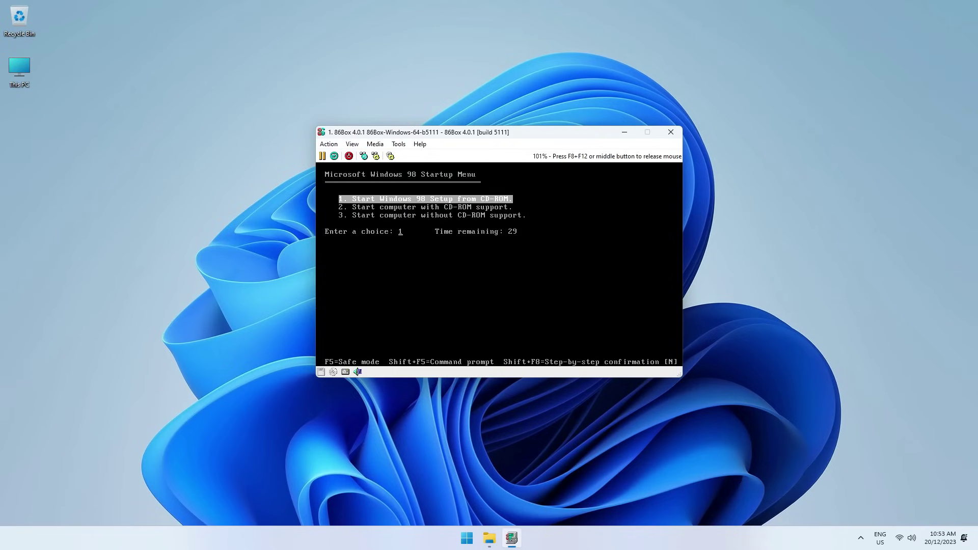
pyautogui.press('Return')
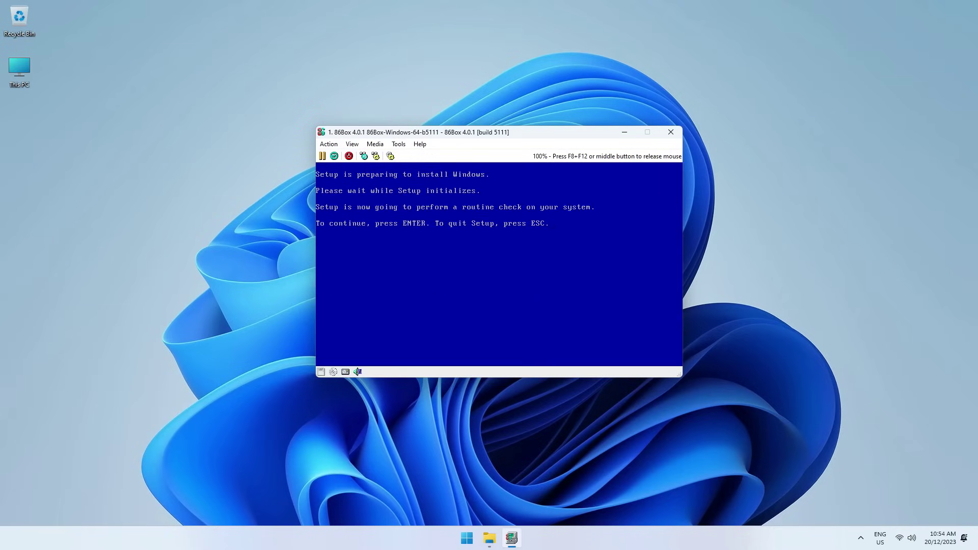
pyautogui.press('Return')
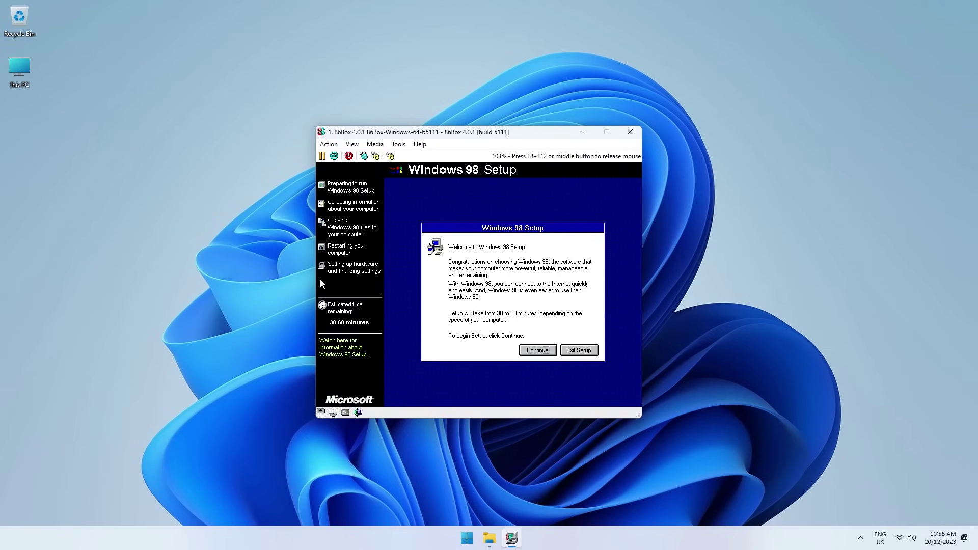
# - Begin the Windows 98 Setup wizard, accepting C:\WINDOWS as the install directory and the Typical setup option
pyautogui.click(537, 350)
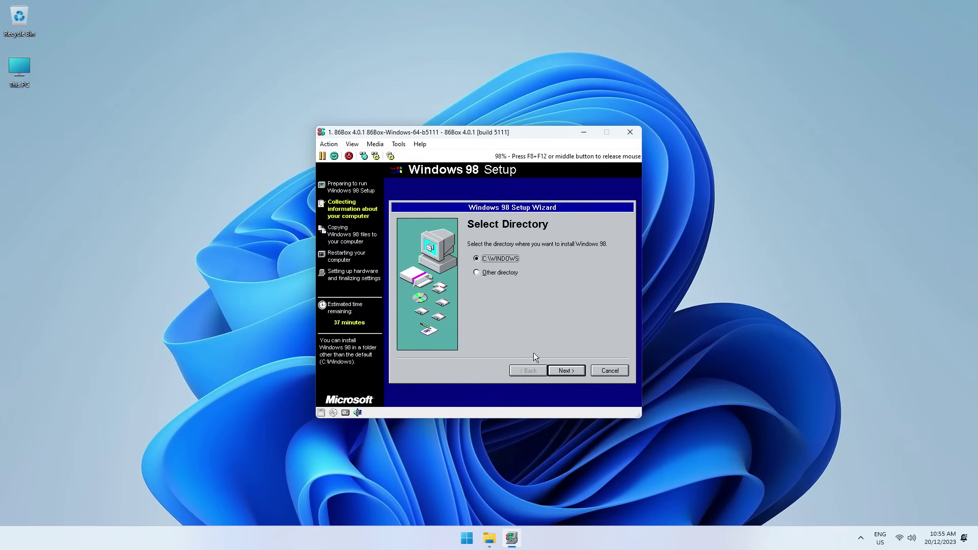
pyautogui.click(575, 373)
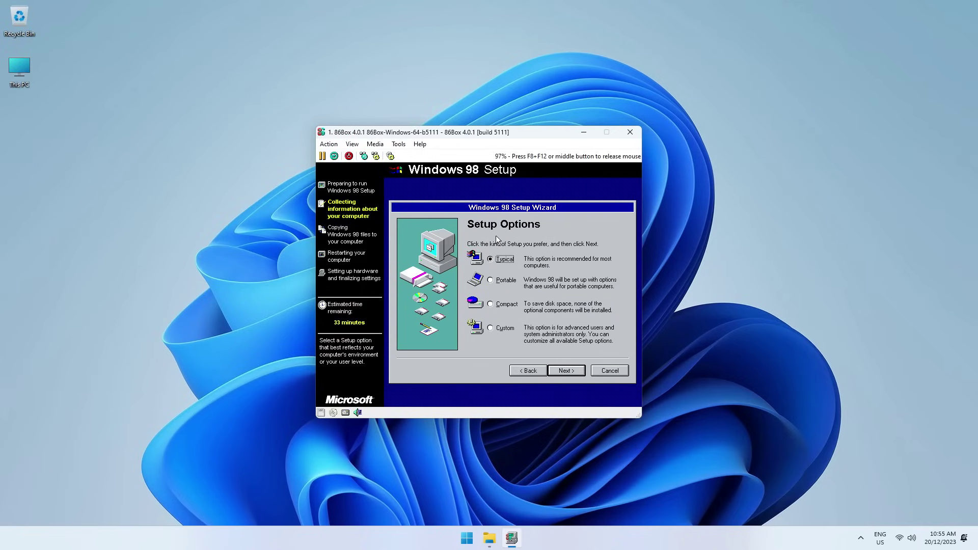
pyautogui.click(563, 372)
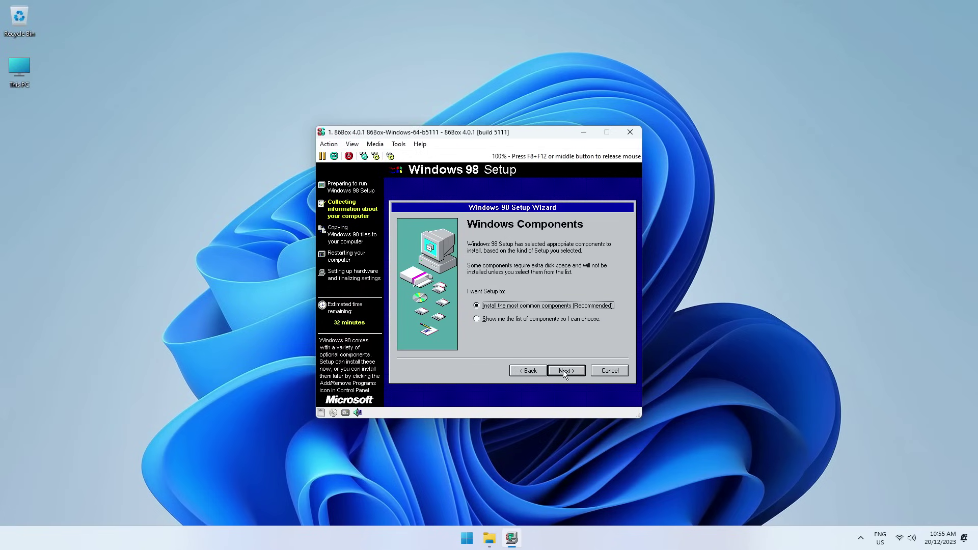
# - Accept the most common components, name the computer RETROPC, keep United States as the location, and start copying the Windows 98 files
pyautogui.click(572, 371)
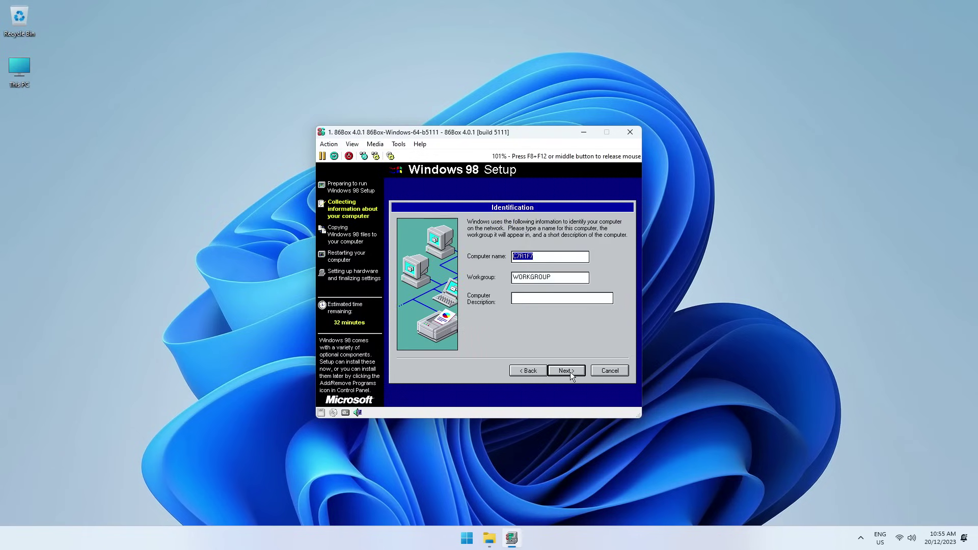
pyautogui.write('RETROPC')
pyautogui.press('Return')
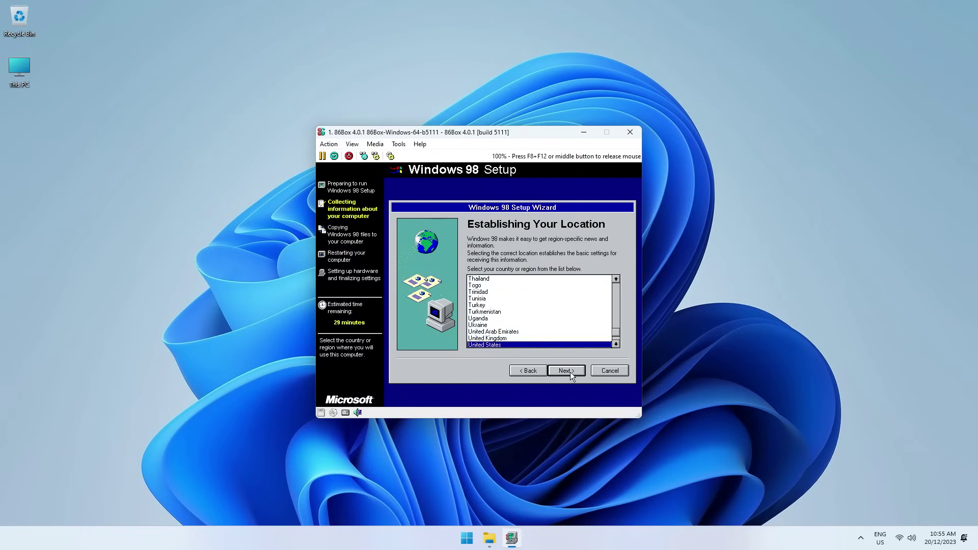
pyautogui.click(570, 372)
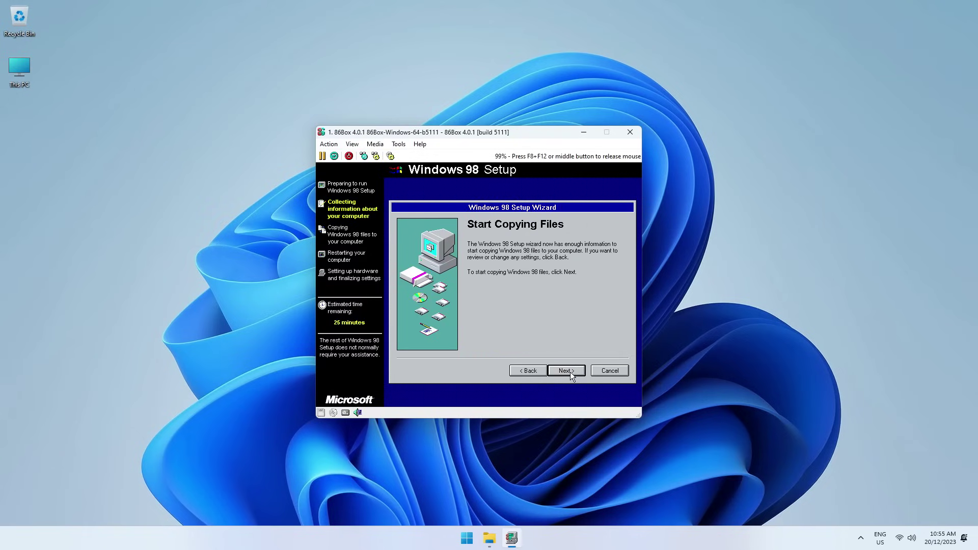
pyautogui.click(570, 372)
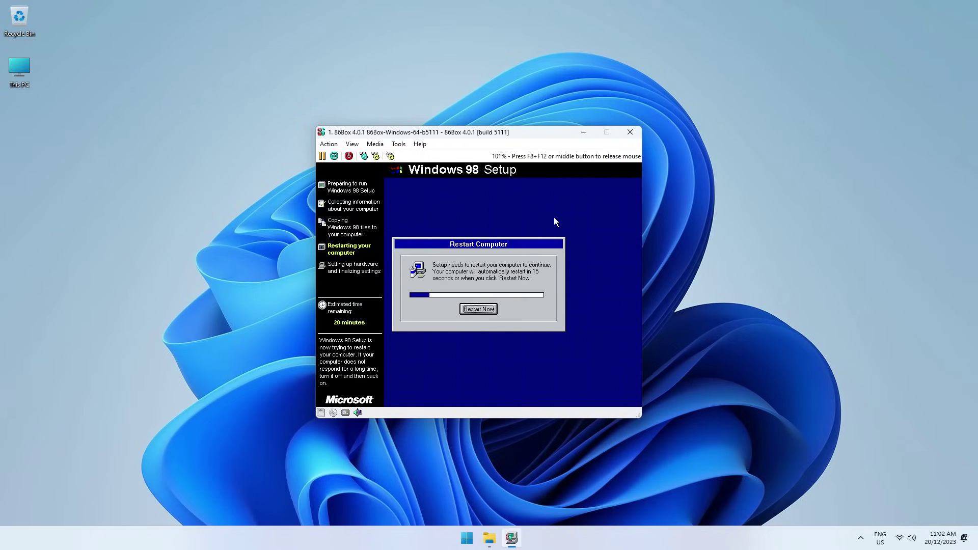
# - Restart the emulated computer from the hard disk and fill in the user's name and company in the User Information form
pyautogui.click(481, 310)
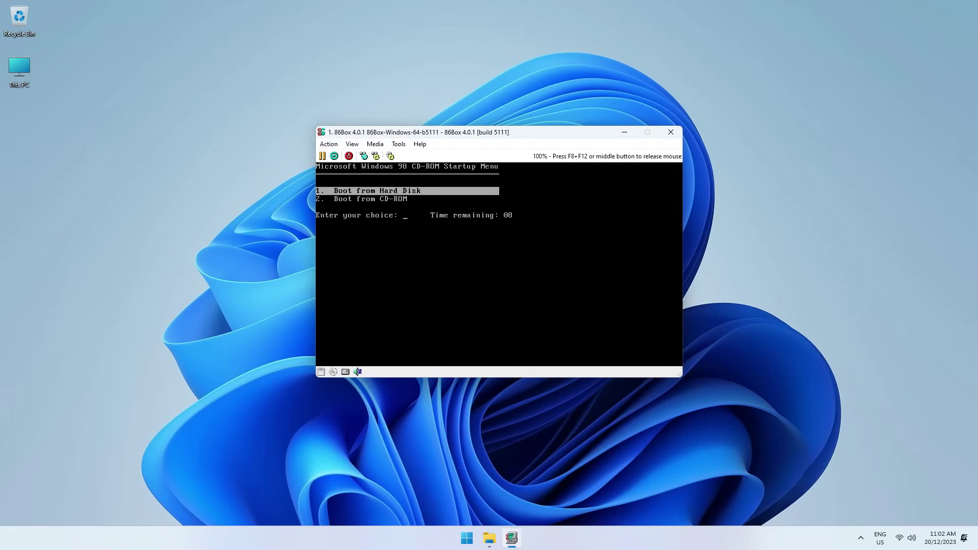
pyautogui.press('Return')
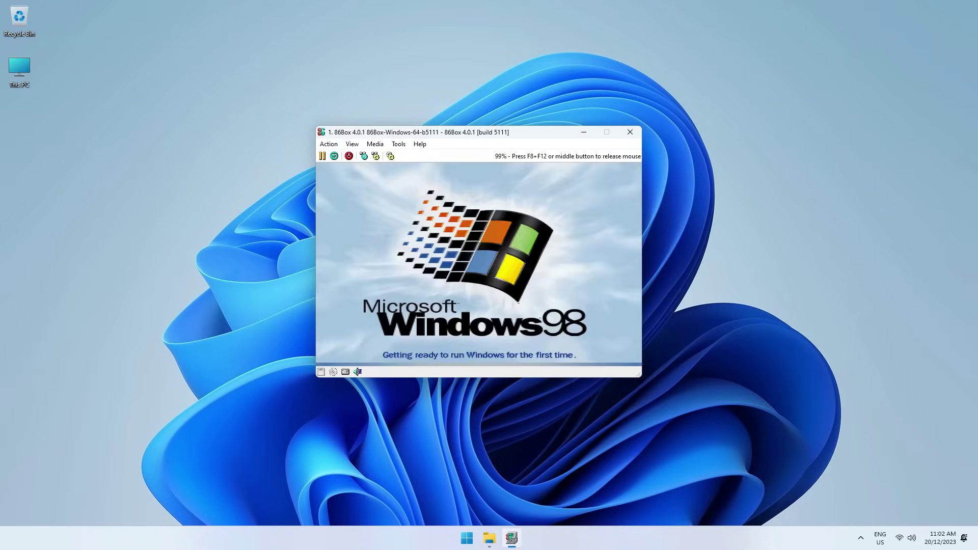
pyautogui.write('Phil')
pyautogui.press('Tab')
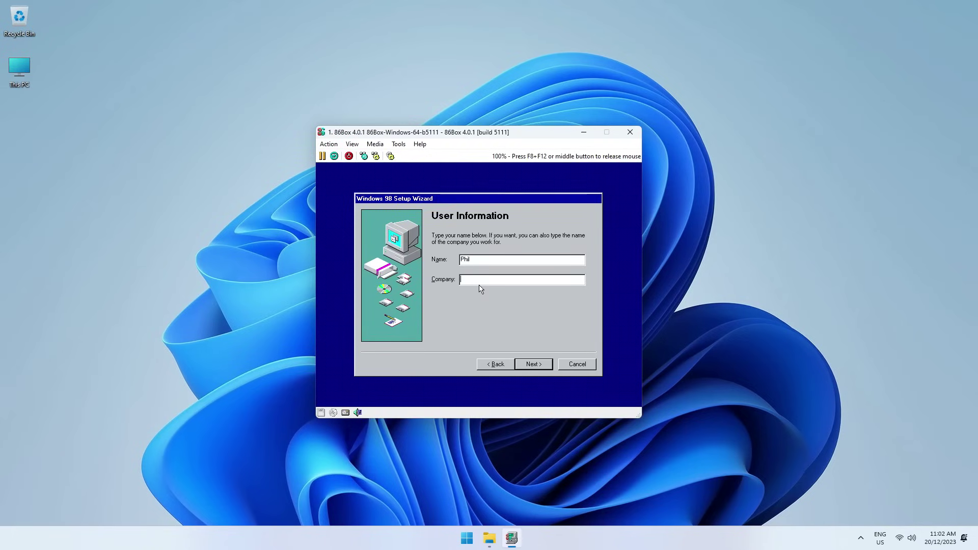
pyautogui.write('Phil')
pyautogui.press('Return')
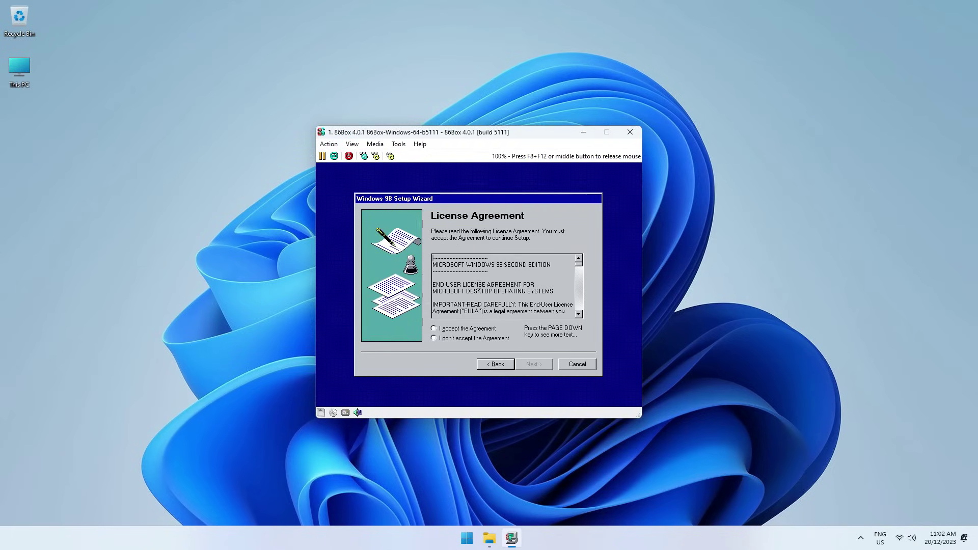
# - Accept the License Agreement, finish the Setup wizard, and restart the emulated computer each time Setup requests it
pyautogui.click(493, 331)
pyautogui.click(525, 364)
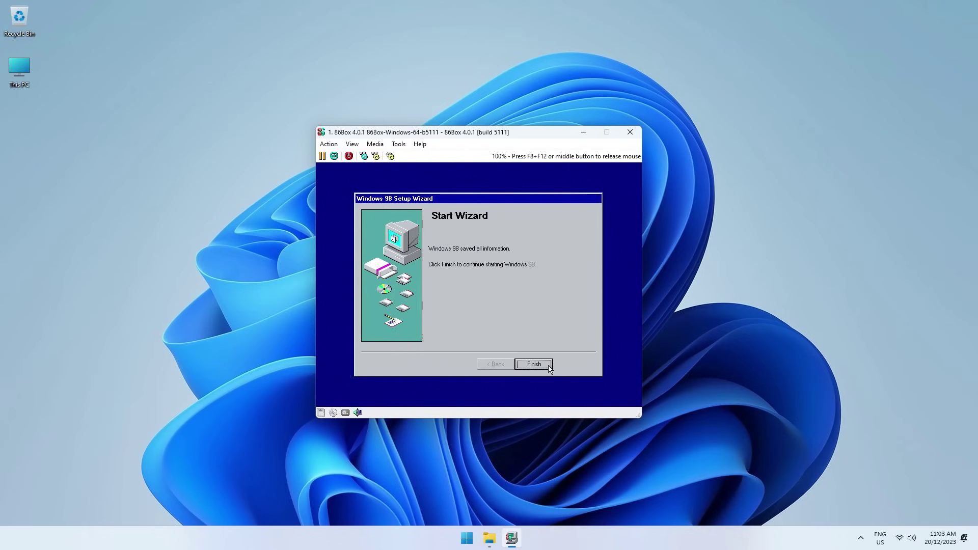
pyautogui.click(545, 365)
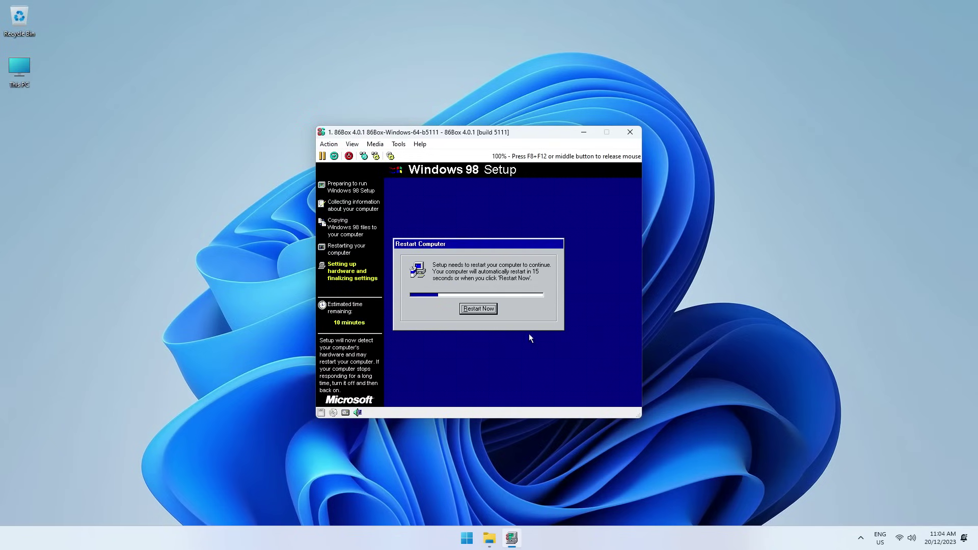
pyautogui.click(478, 309)
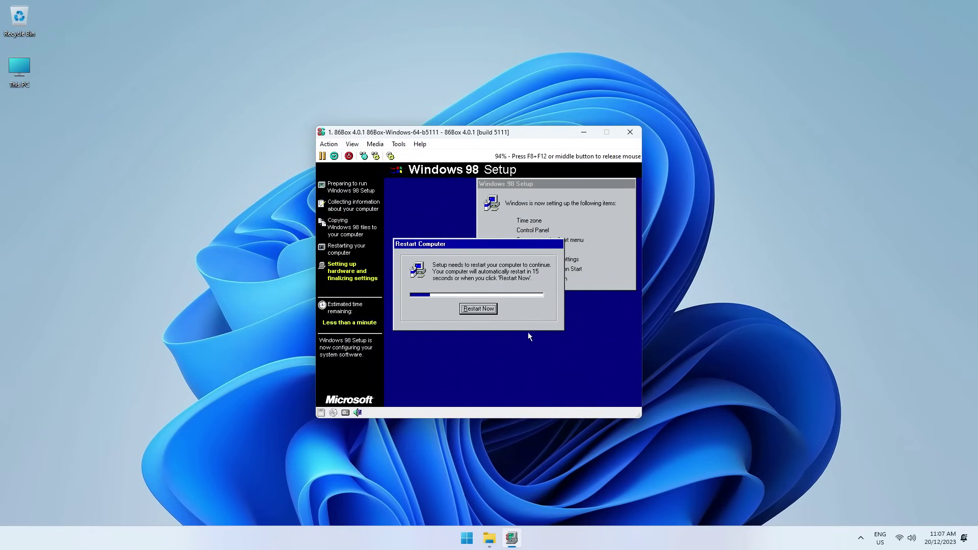
pyautogui.click(470, 307)
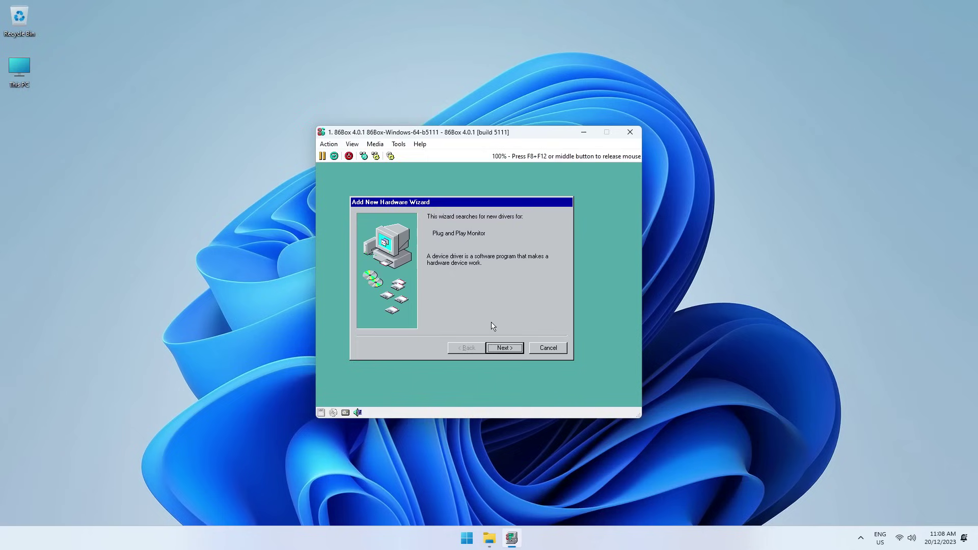
# - Install the recommended driver for the Plug and Play Monitor without adding any extra search locations
pyautogui.click(501, 349)
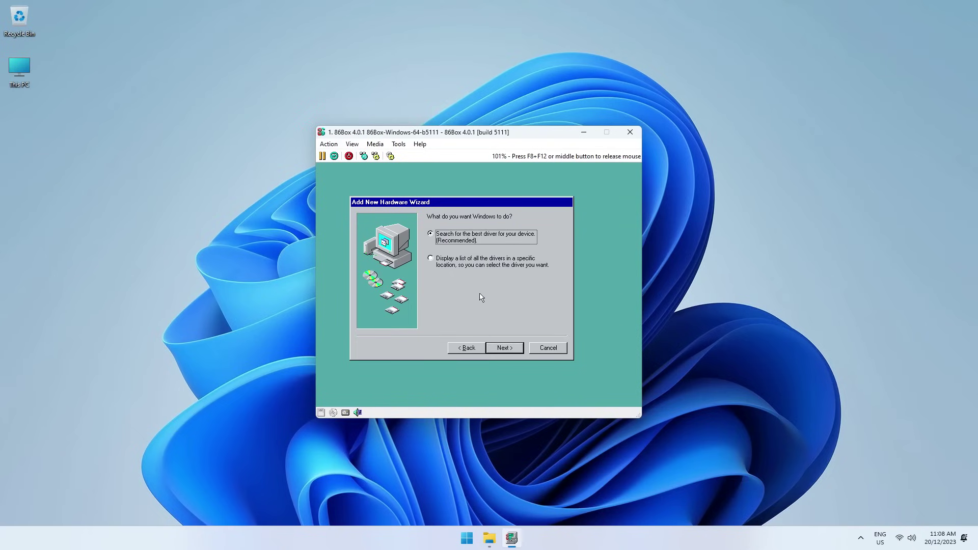
pyautogui.click(499, 349)
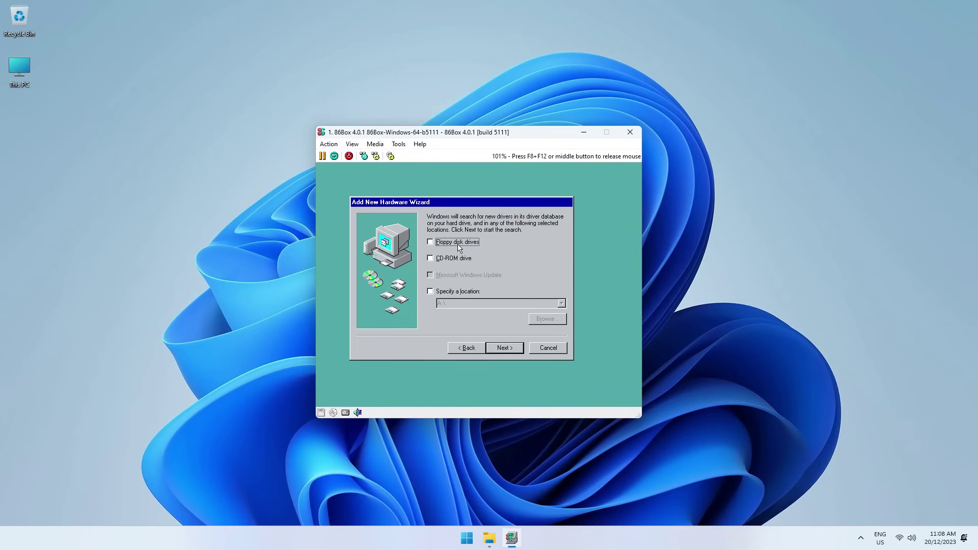
pyautogui.click(503, 348)
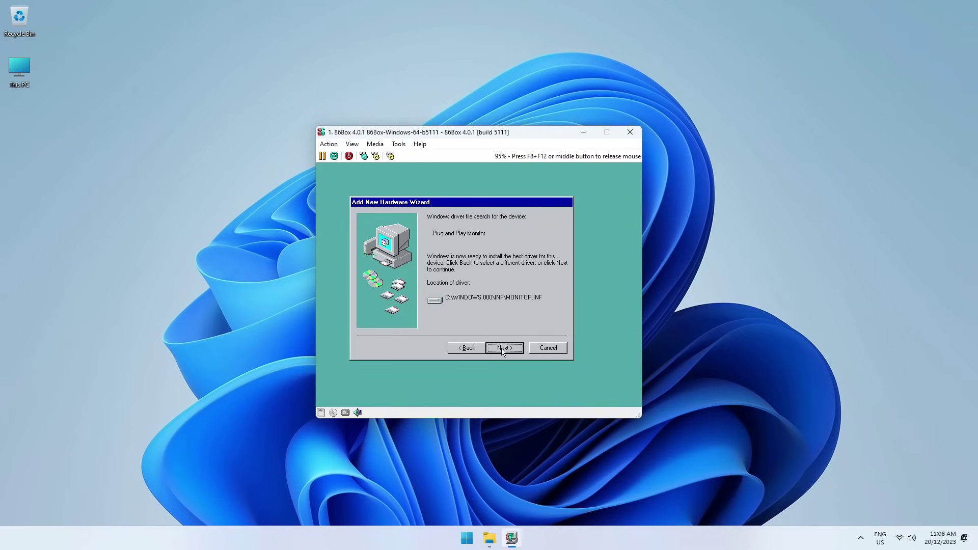
pyautogui.click(501, 348)
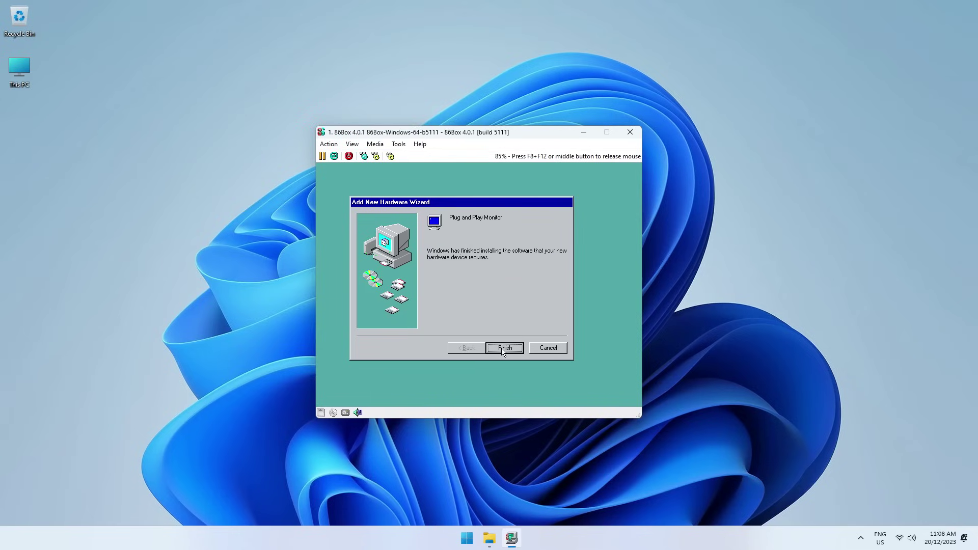
pyautogui.click(501, 347)
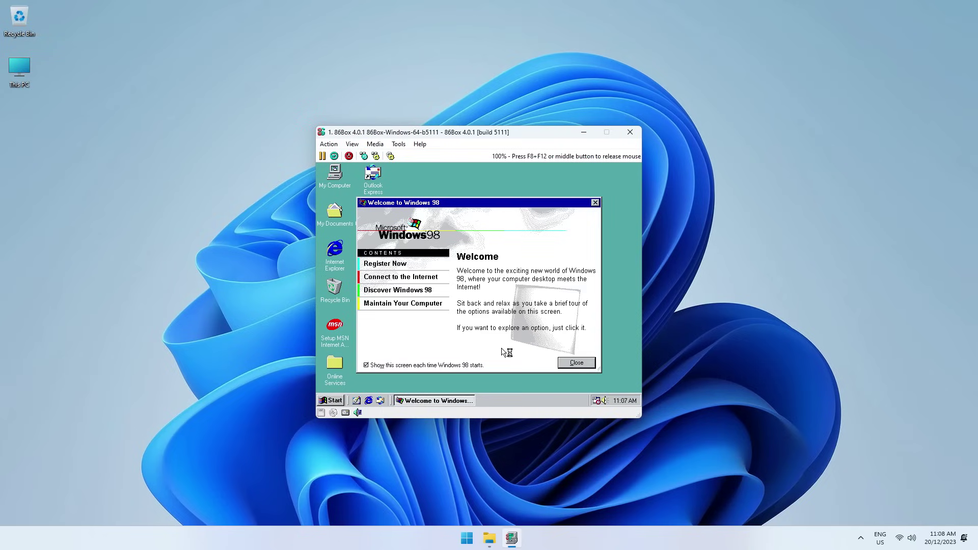
# - Stop the Welcome to Windows 98 screen from showing at startup, close it, and shut down Windows 98
pyautogui.click(366, 365)
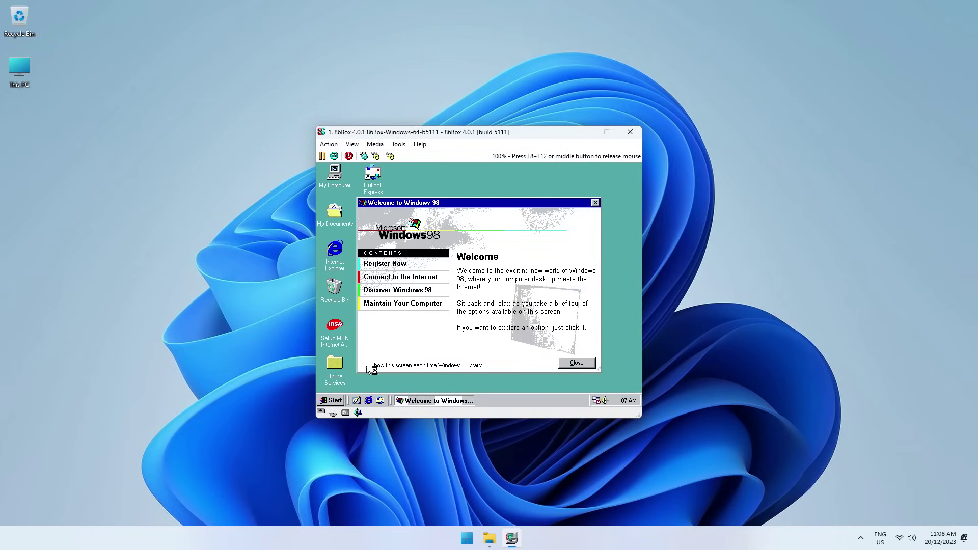
pyautogui.click(570, 363)
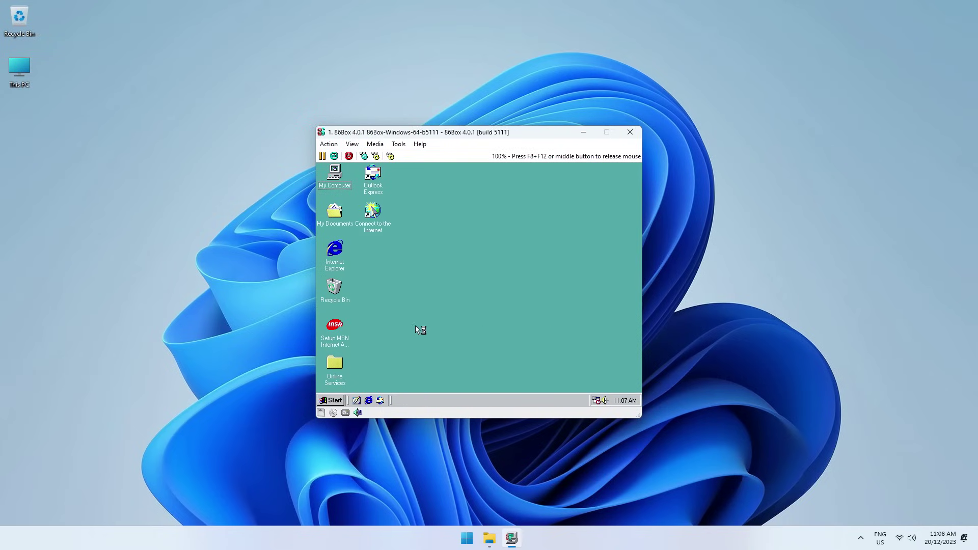
pyautogui.click(331, 400)
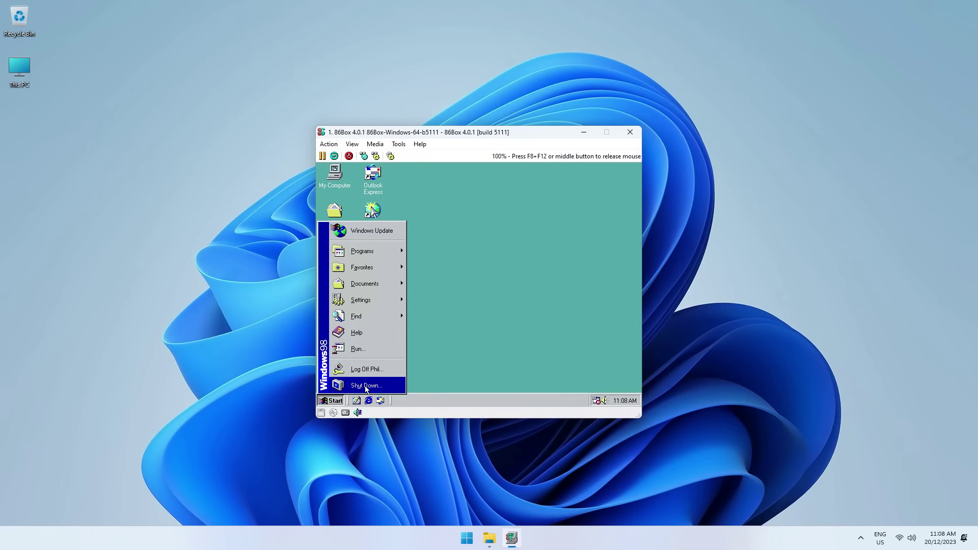
pyautogui.click(366, 384)
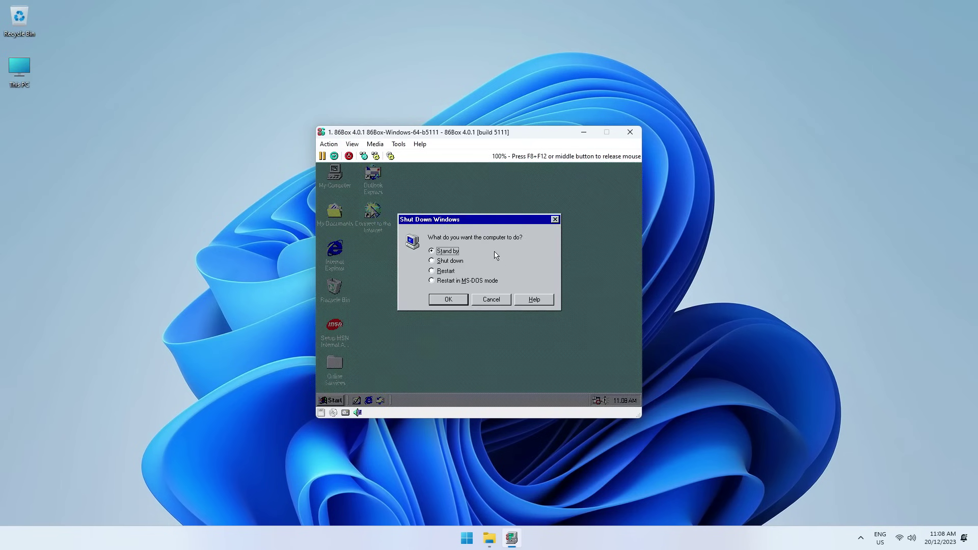
pyautogui.click(460, 263)
pyautogui.click(450, 300)
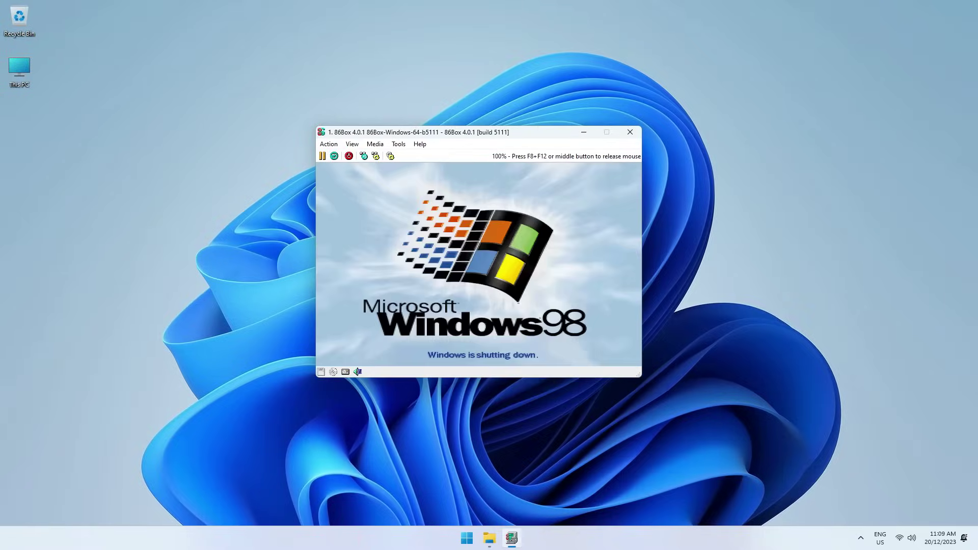
# - Switch to File Explorer, review folders 4 to 9, and look up the mount option for HDD.vhd in the 86Box 4.0.1 folder
pyautogui.hotkey('alt', 'Tab')
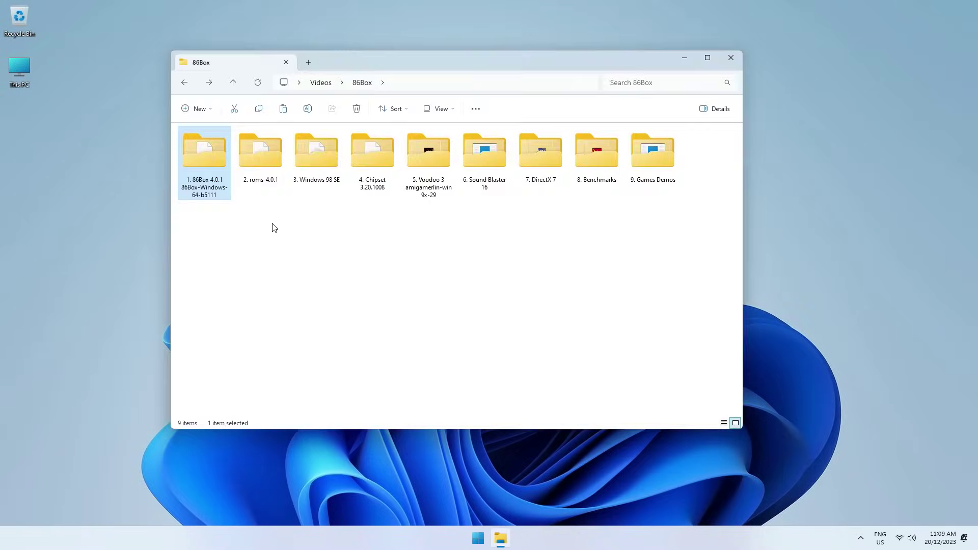
pyautogui.click(376, 160)
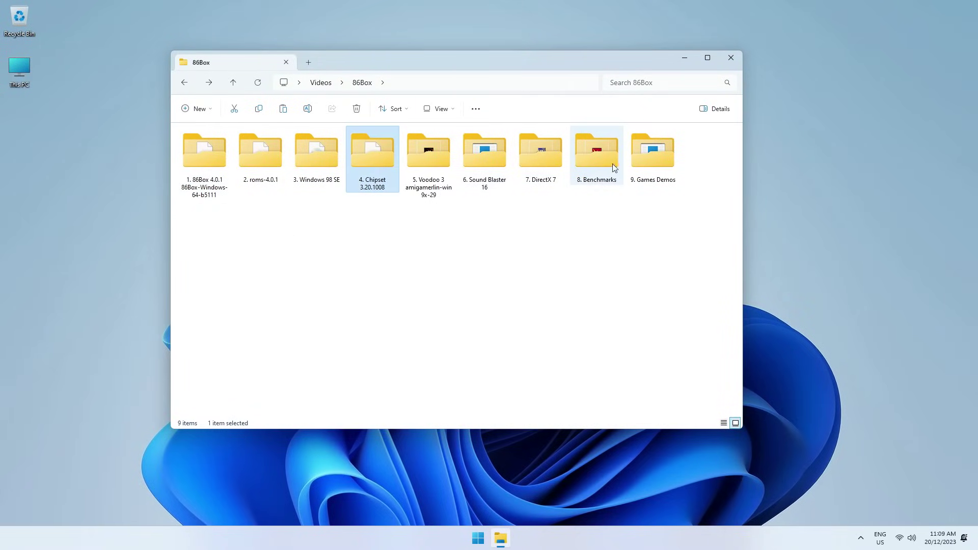
pyautogui.keyDown('shift'); pyautogui.click(632, 161); pyautogui.keyUp('shift')
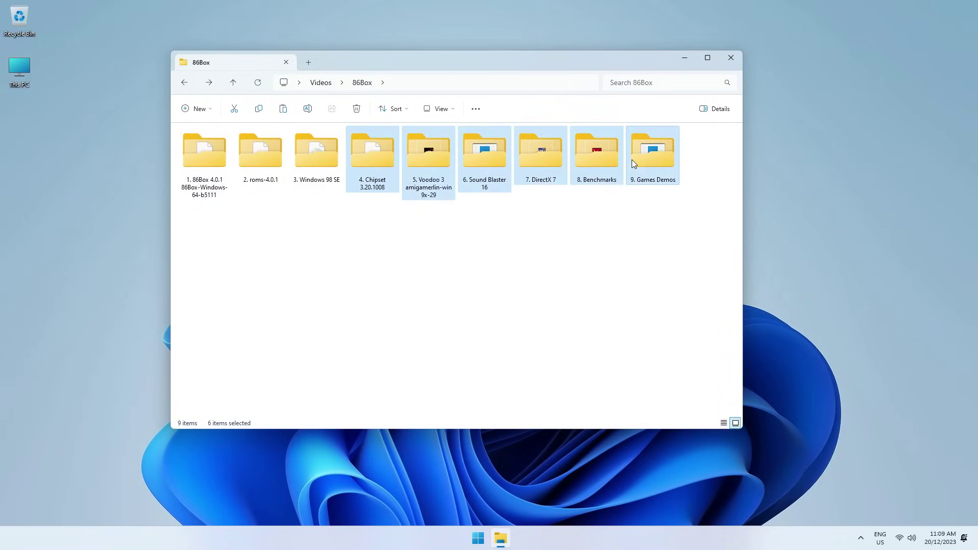
pyautogui.click(491, 265)
pyautogui.doubleClick(210, 149)
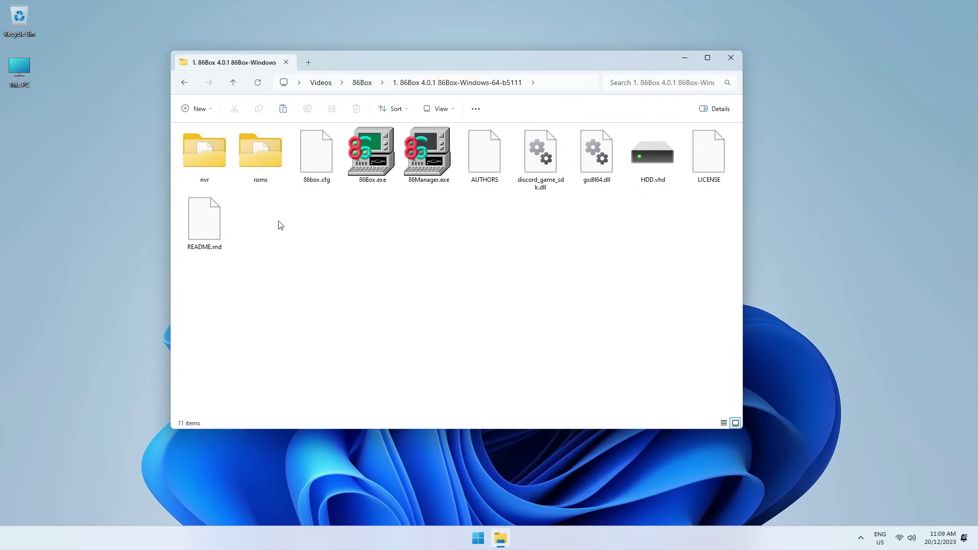
pyautogui.rightClick(651, 158)
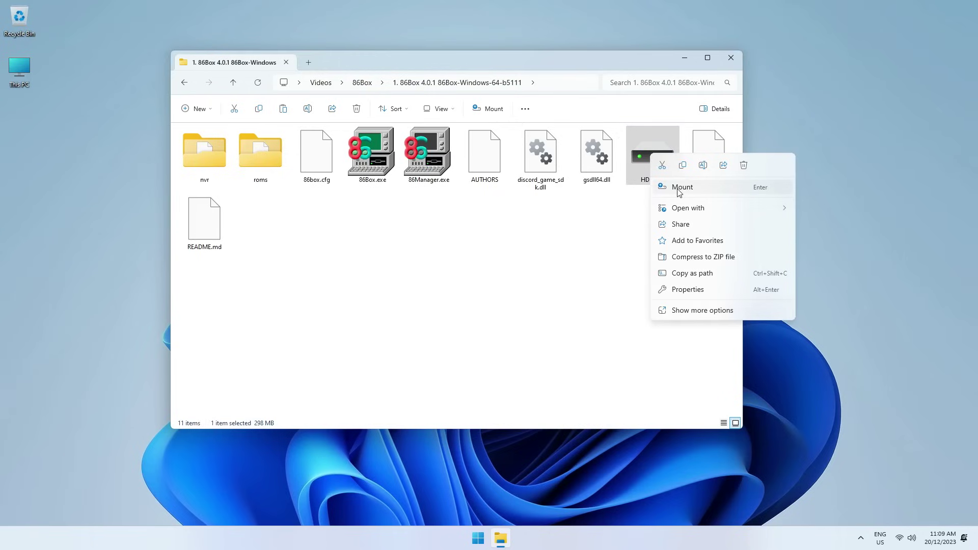
pyautogui.click(526, 253)
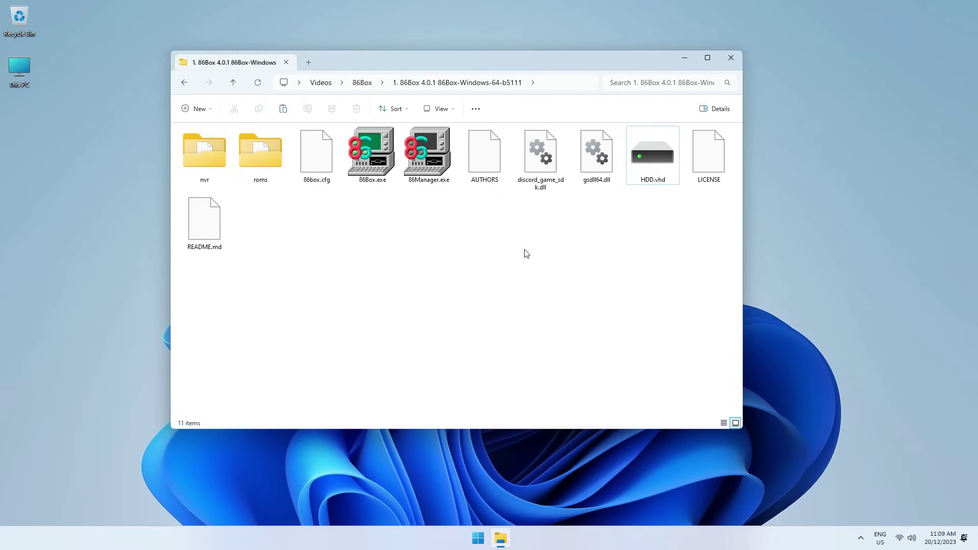
# - Search Windows for "format", open the tool for creating and formatting hard disk partitions, and reposition its window over the 86Box folder
pyautogui.click(478, 538)
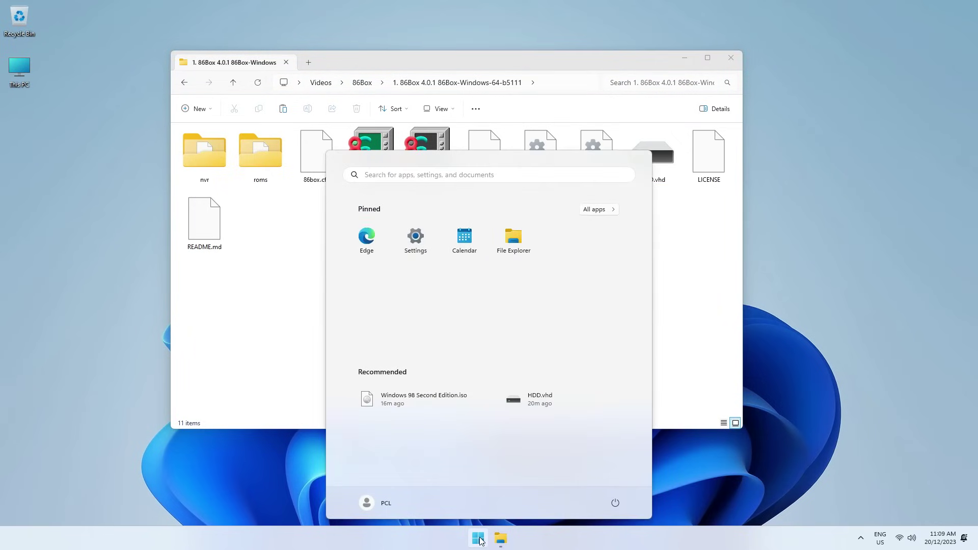
pyautogui.write('format')
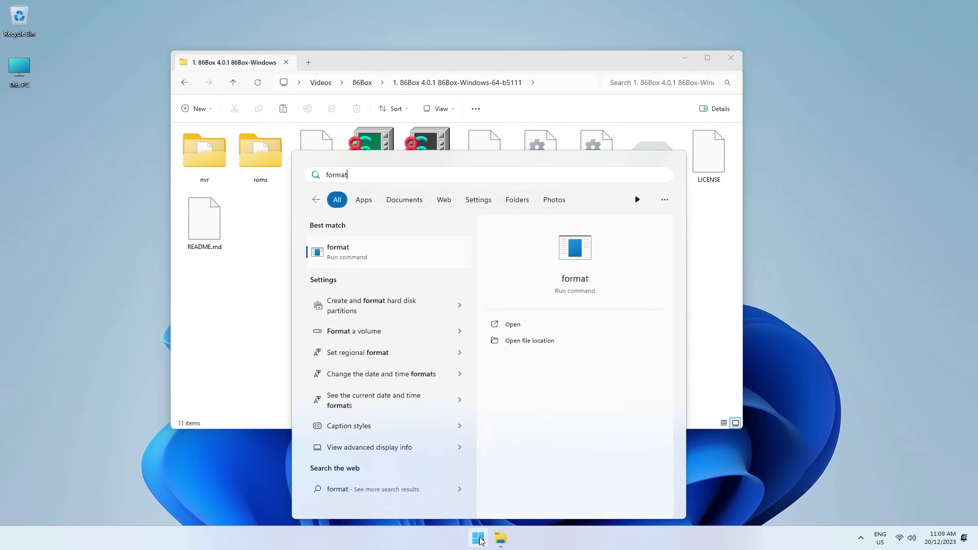
pyautogui.click(368, 307)
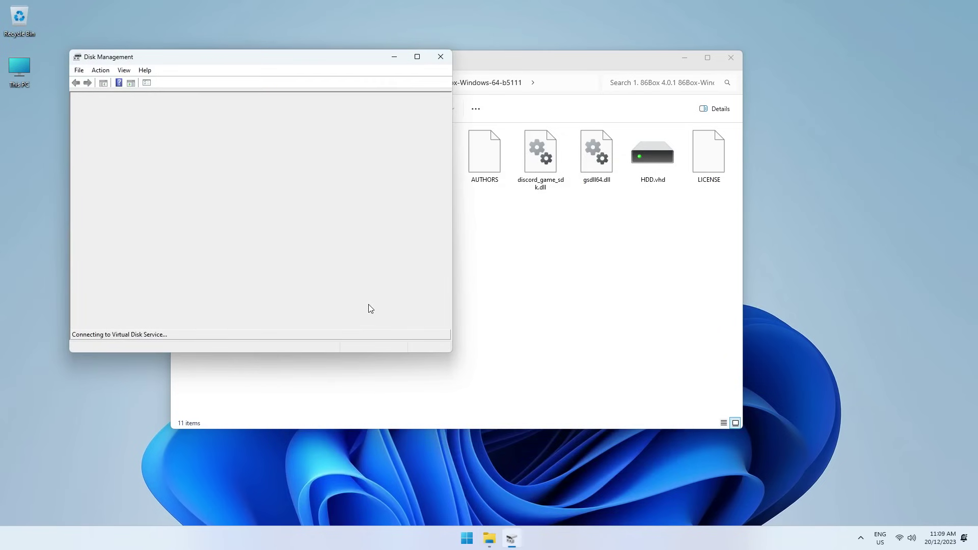
pyautogui.moveTo(153, 60); pyautogui.dragTo(374, 152)
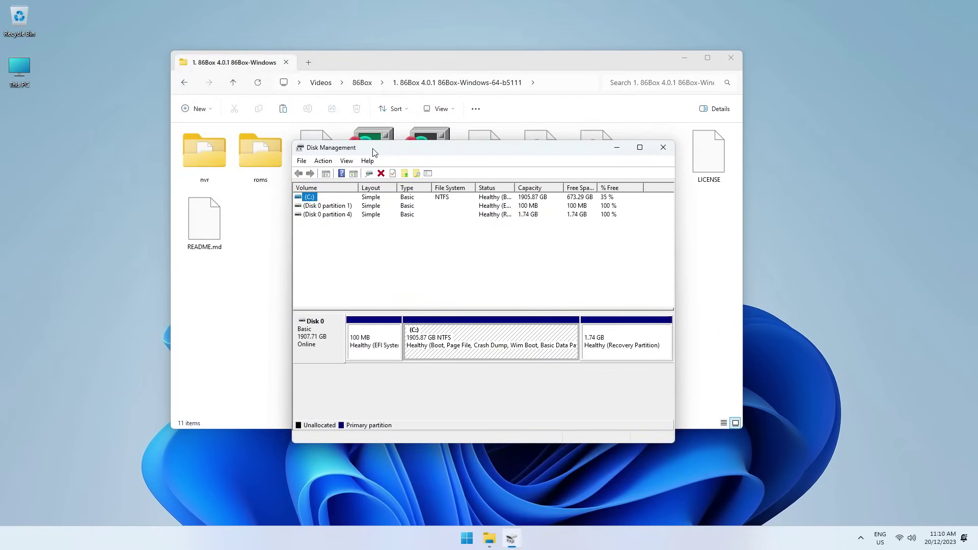
# - Attach HDD.vhd from the 86Box 4.0.1 folder as a virtual hard disk in Disk Management
pyautogui.click(347, 161)
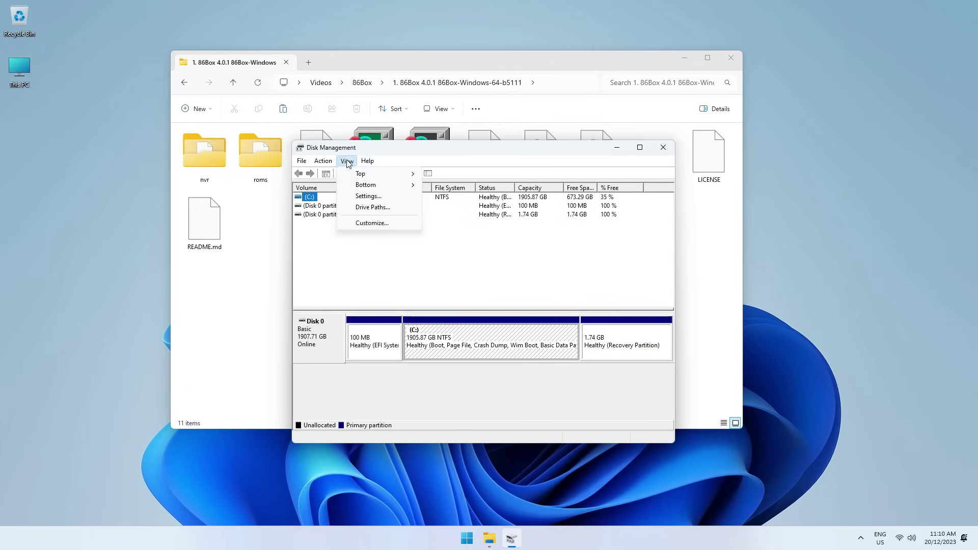
pyautogui.moveTo(322, 161)
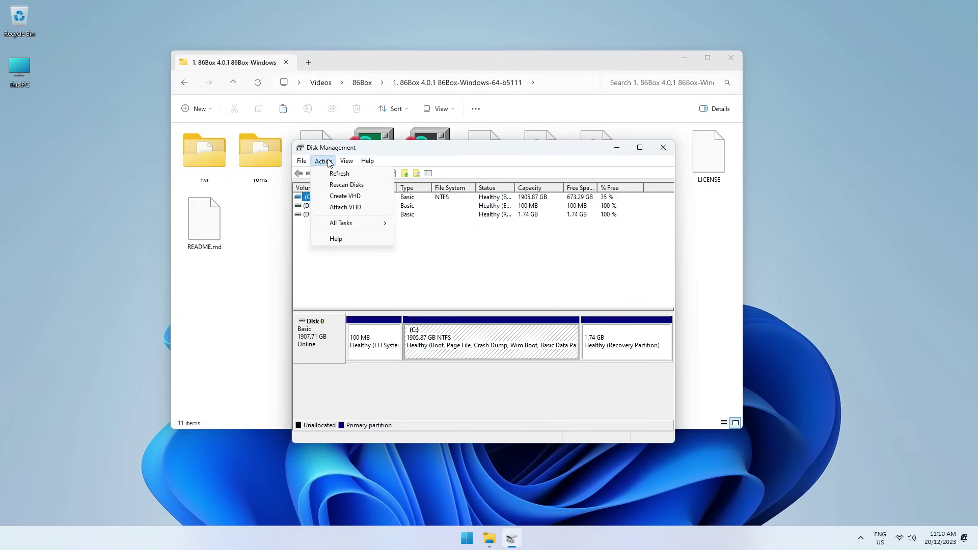
pyautogui.click(341, 208)
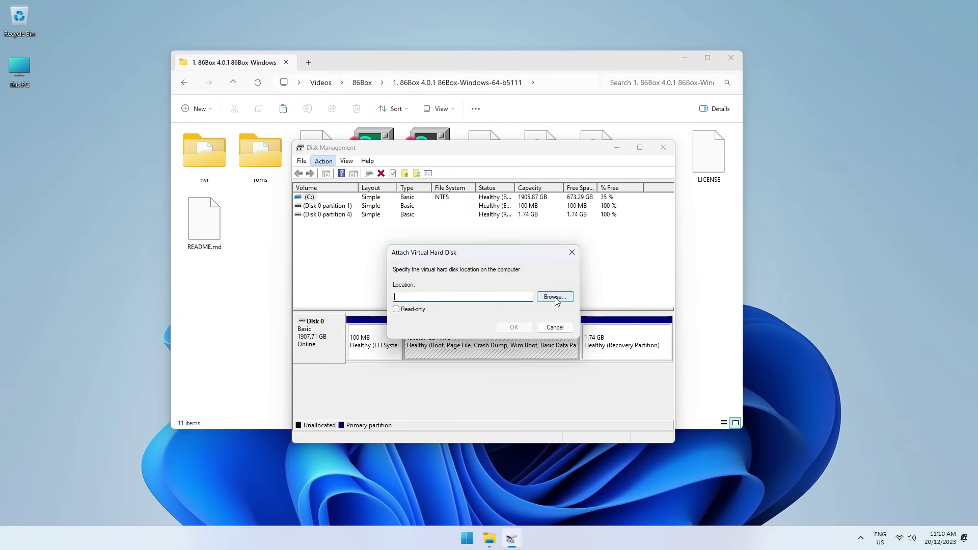
pyautogui.click(555, 297)
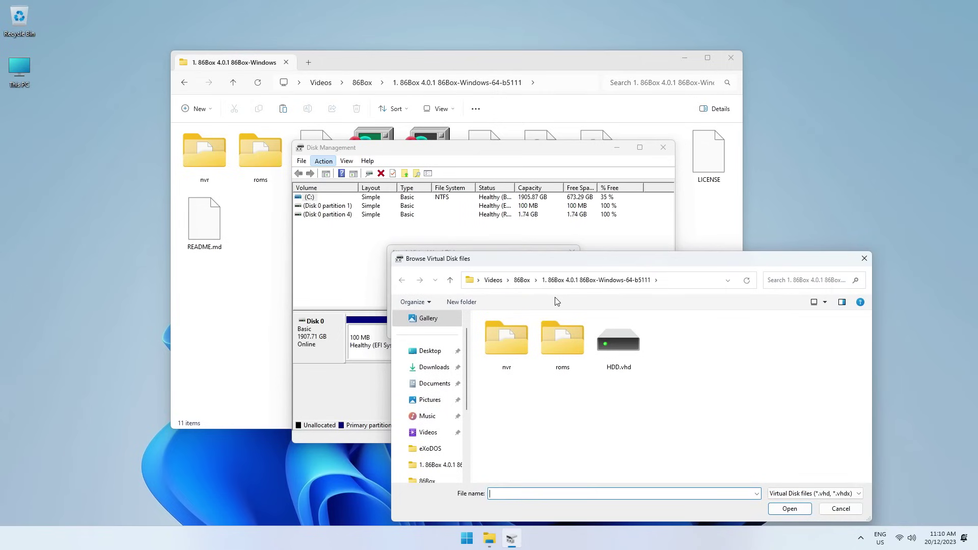
pyautogui.click(611, 334)
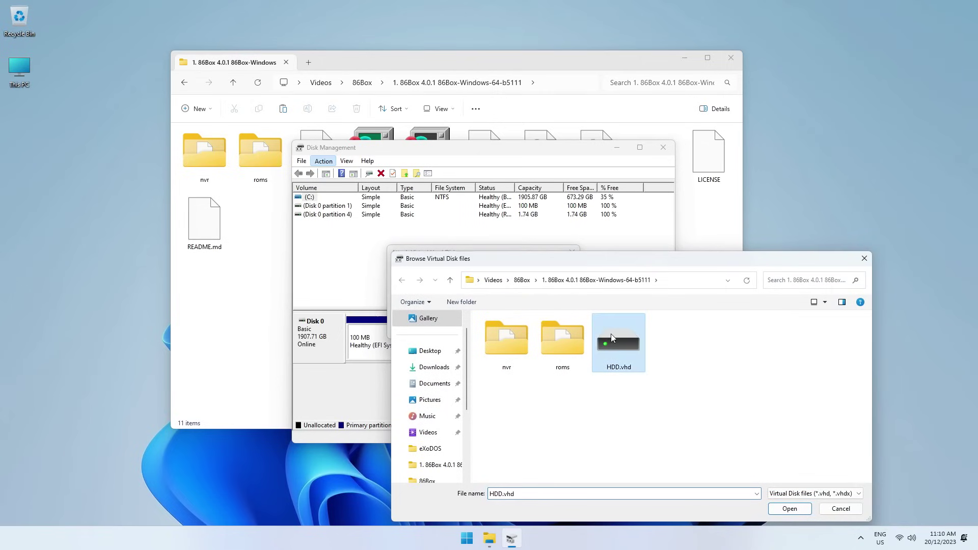
pyautogui.click(788, 509)
pyautogui.click(514, 327)
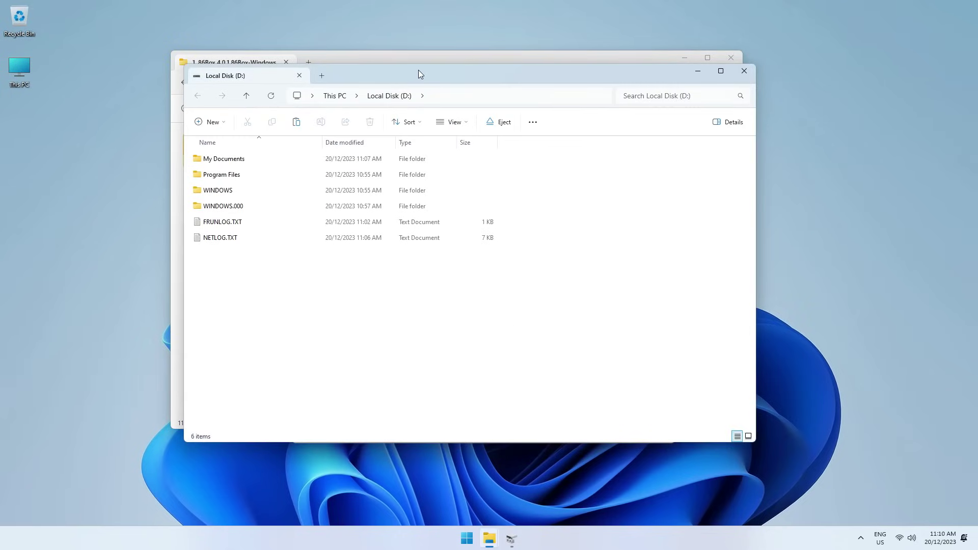
# - Arrange the 86Box and Local Disk (D:) folder windows side by side and return to the parent 86Box folder
pyautogui.moveTo(418, 69); pyautogui.dragTo(633, 149)
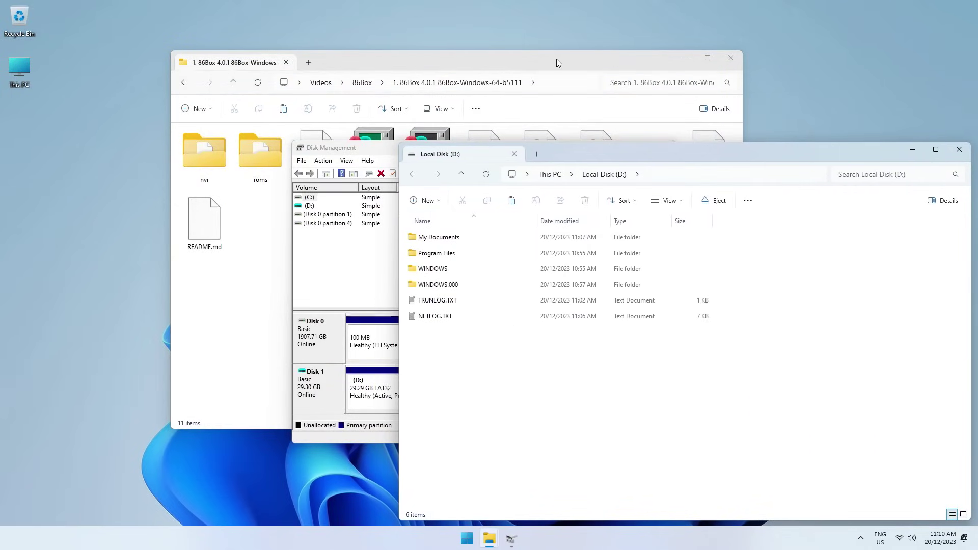
pyautogui.moveTo(556, 59); pyautogui.dragTo(1, 211)
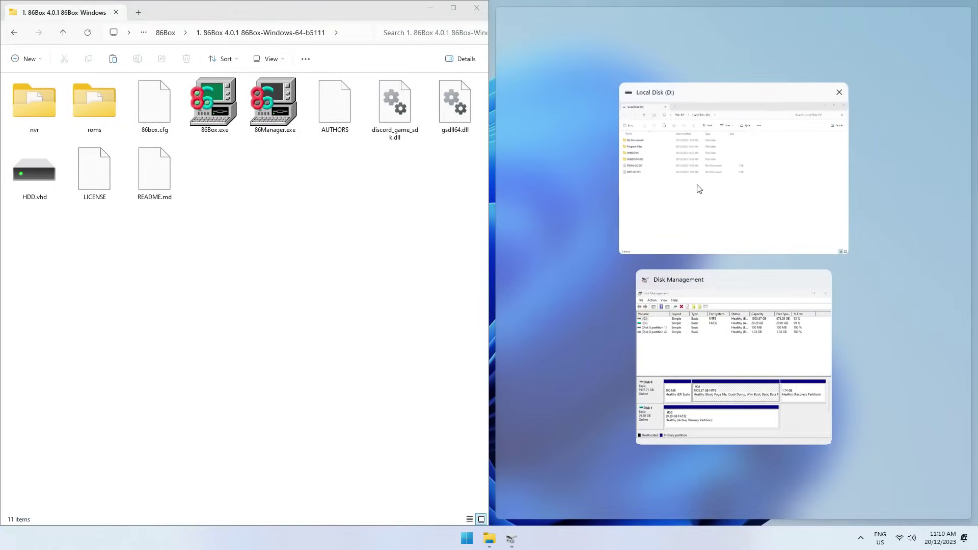
pyautogui.click(635, 178)
pyautogui.click(14, 33)
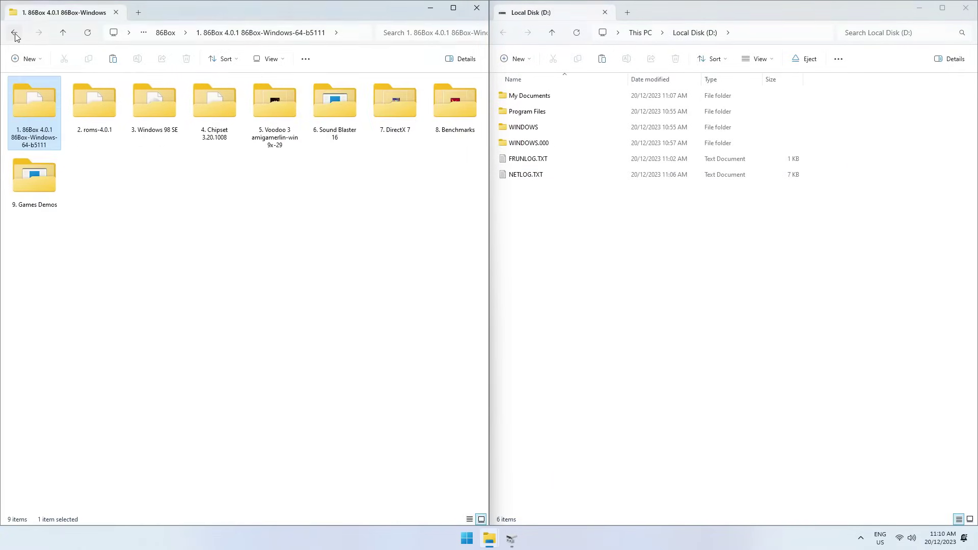
# - Copy folders 4. Chipset 3.20.1008 through 9. Games Demos to Local Disk (D:), accepting the copy of sbw9xup.exe without its properties
pyautogui.click(216, 105)
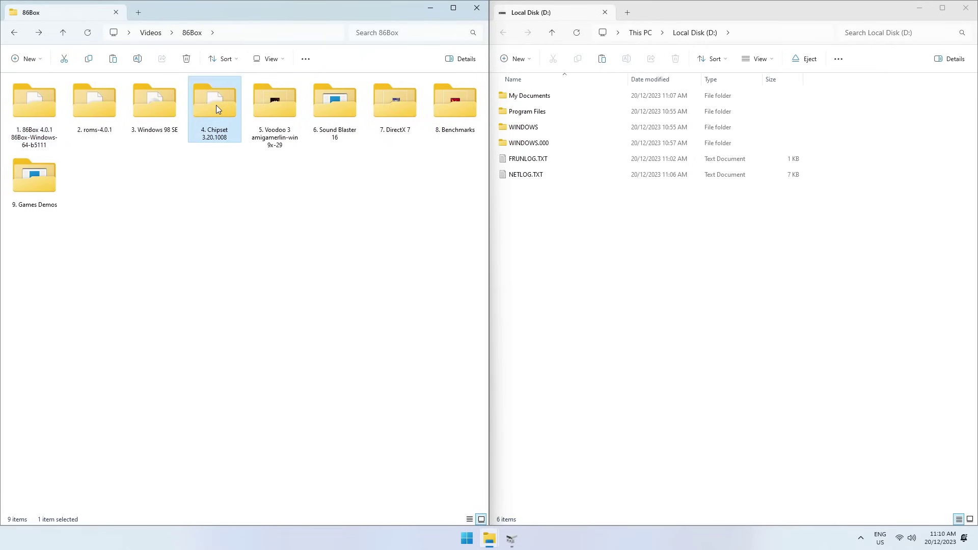
pyautogui.keyDown('shift'); pyautogui.click(49, 184); pyautogui.keyUp('shift')
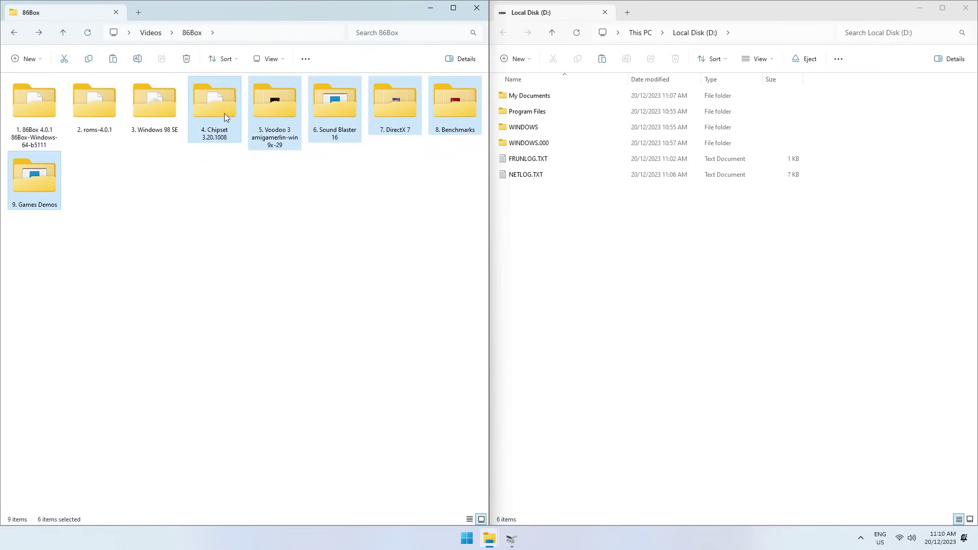
pyautogui.moveTo(215, 102); pyautogui.dragTo(589, 315)
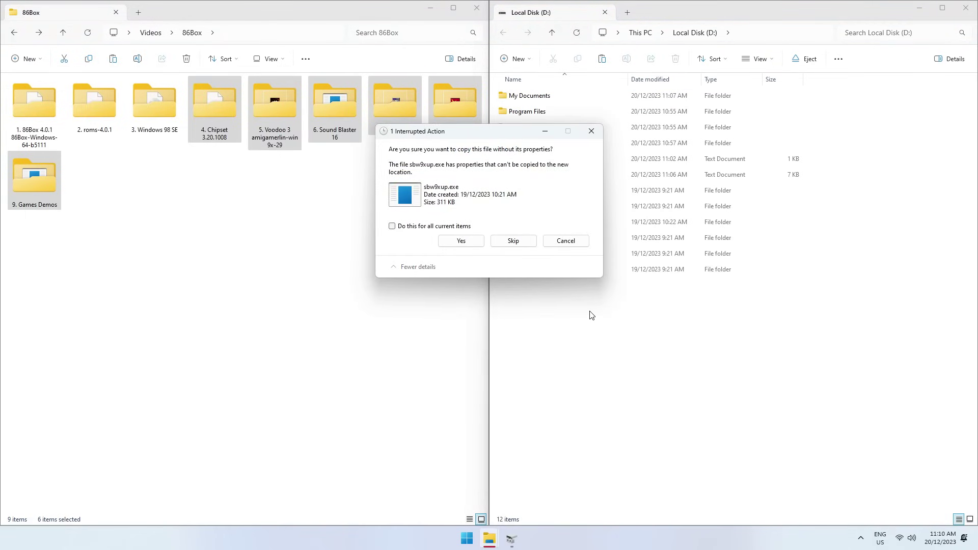
pyautogui.click(466, 243)
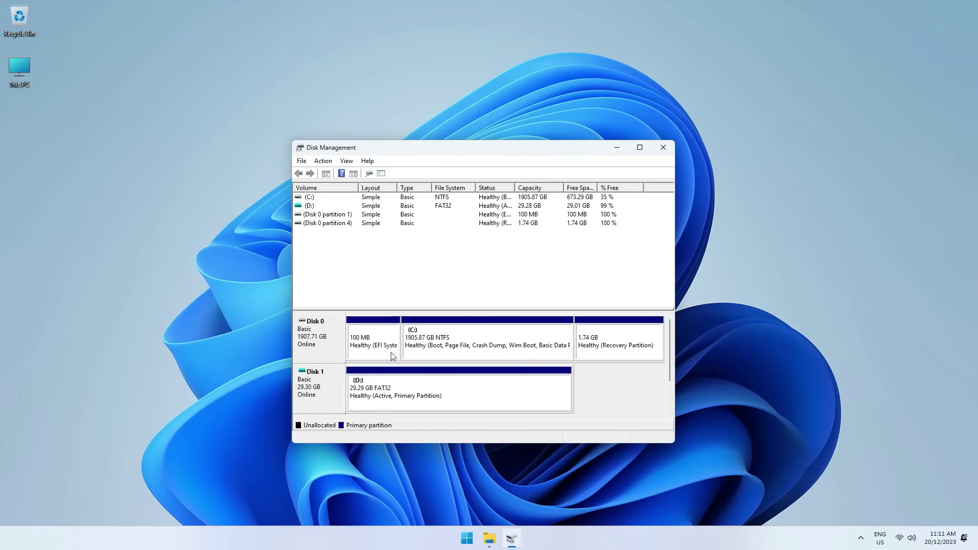
# - Detach the virtual hard disk Disk 1 and close Disk Management
pyautogui.rightClick(328, 391)
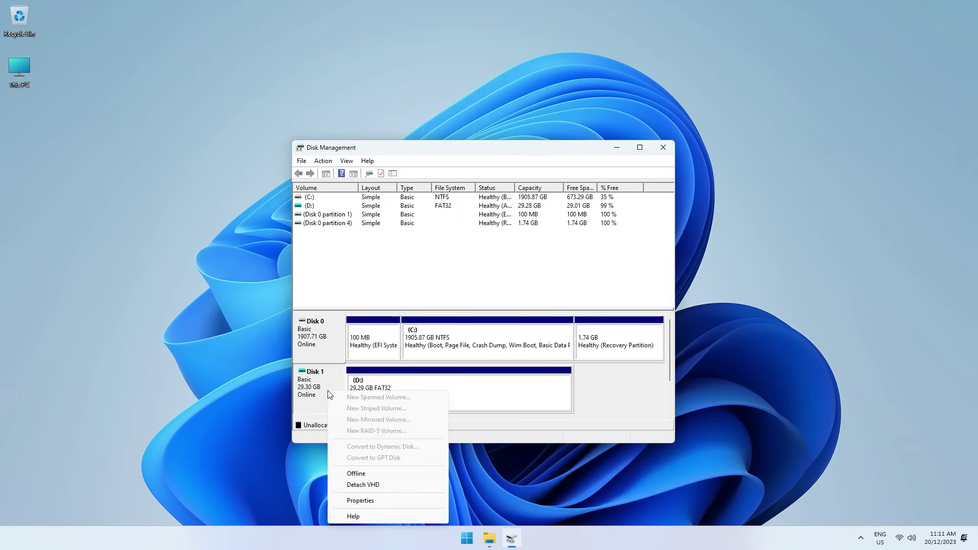
pyautogui.click(359, 486)
pyautogui.click(512, 318)
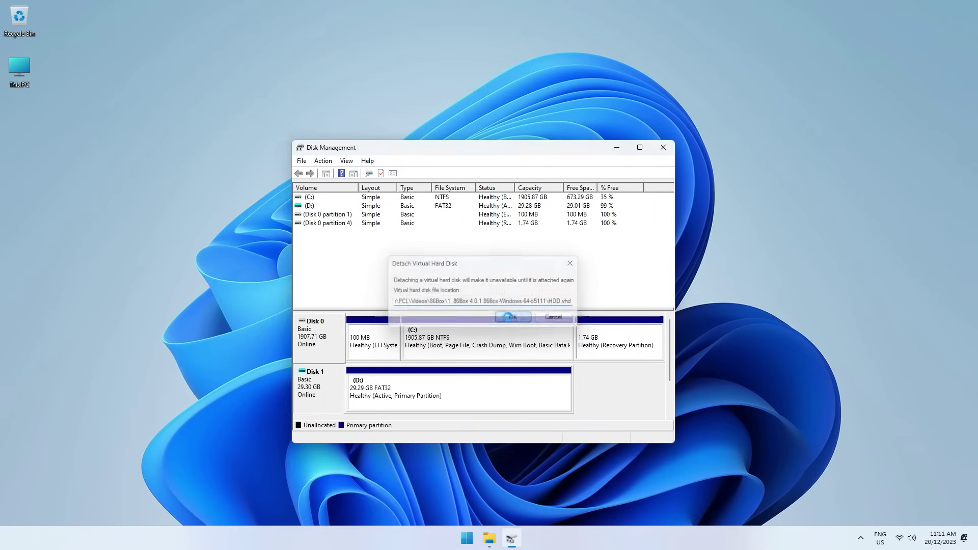
pyautogui.click(663, 147)
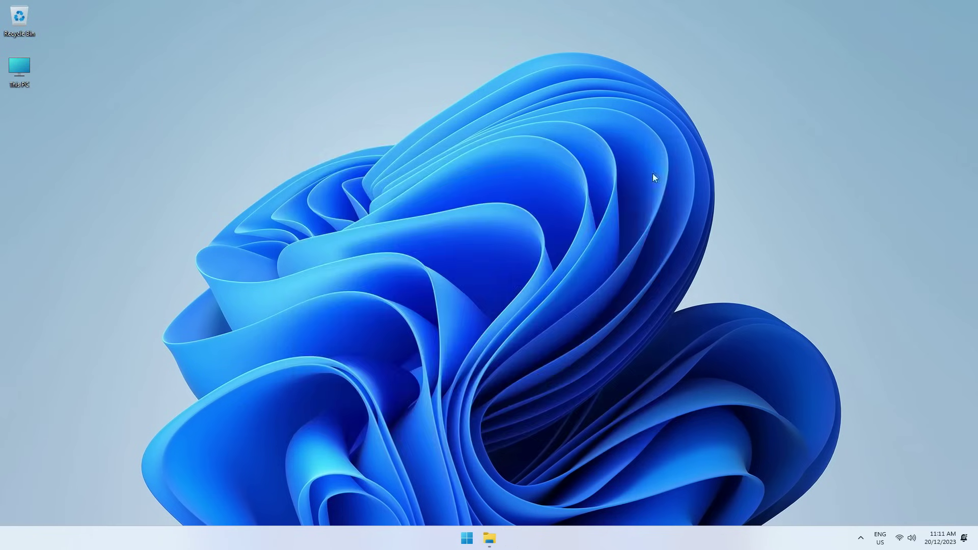
# - Start 86Box.exe from its folder and explore the Win98 SE (D:) disc through My Computer in Windows 98
pyautogui.click(501, 539)
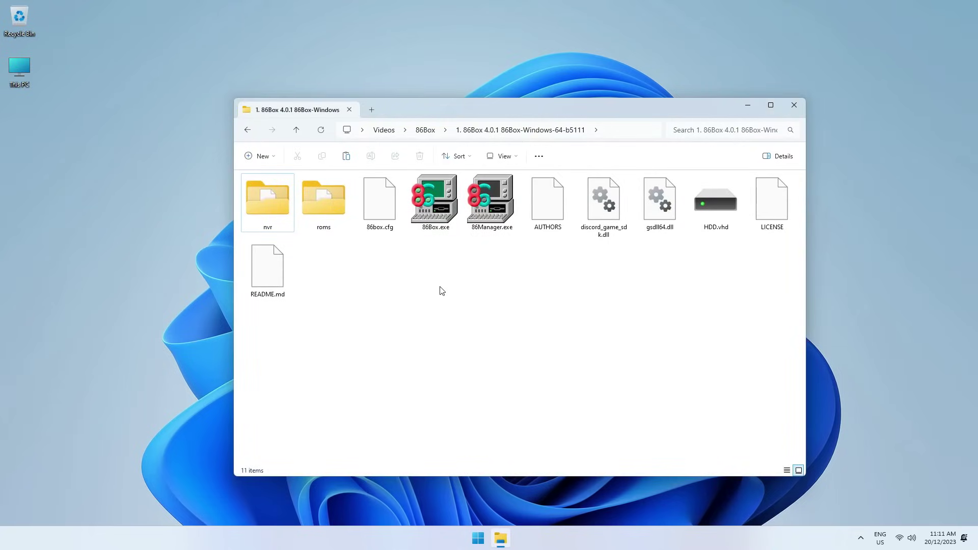
pyautogui.doubleClick(437, 210)
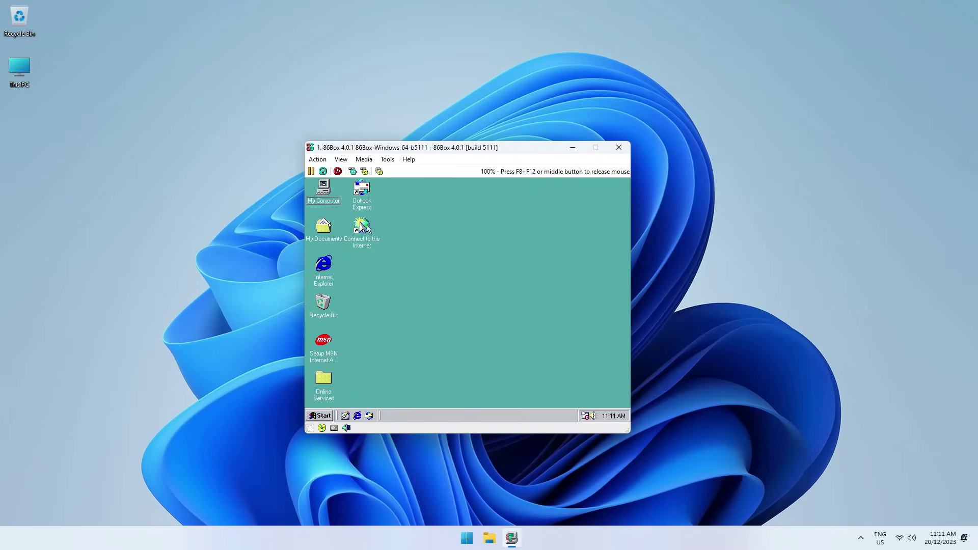
pyautogui.doubleClick(321, 192)
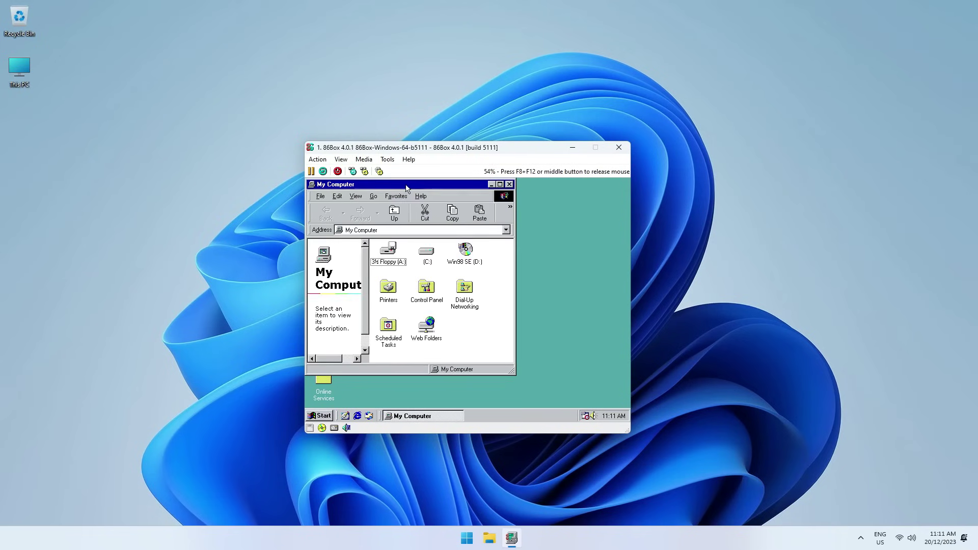
pyautogui.moveTo(405, 185); pyautogui.dragTo(471, 200)
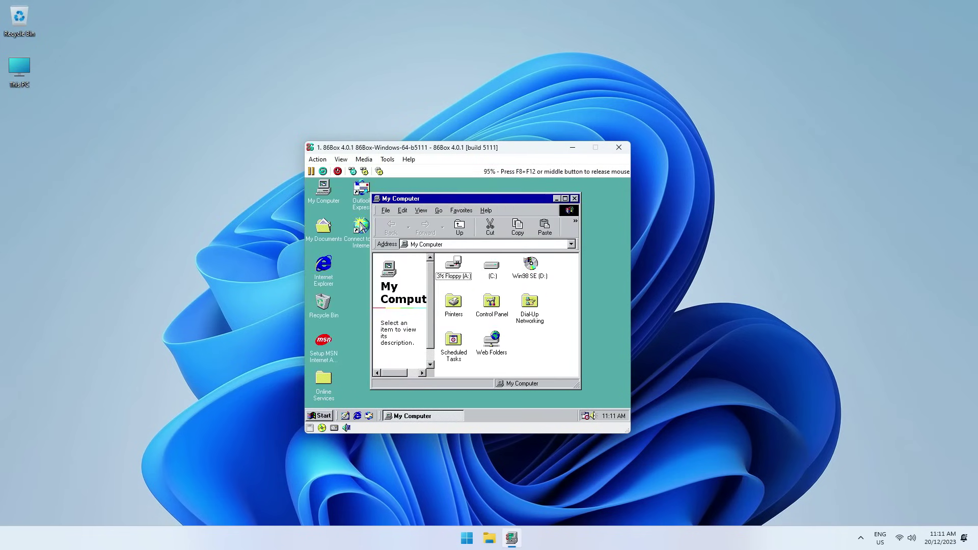
pyautogui.rightClick(534, 269)
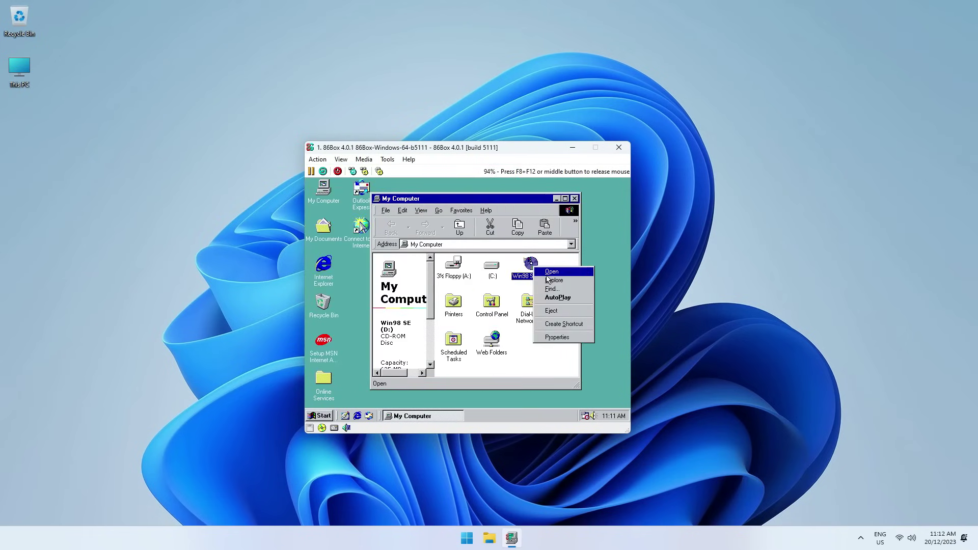
pyautogui.click(553, 280)
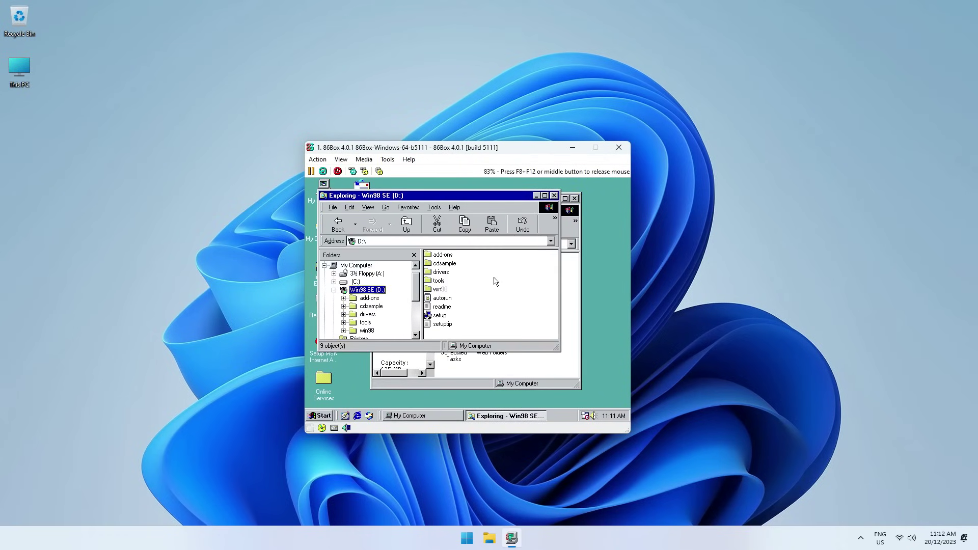
# - Copy the win98 folder from the CD to the root of drive C: and close the Explorer and My Computer windows
pyautogui.click(441, 289)
pyautogui.rightClick(441, 291)
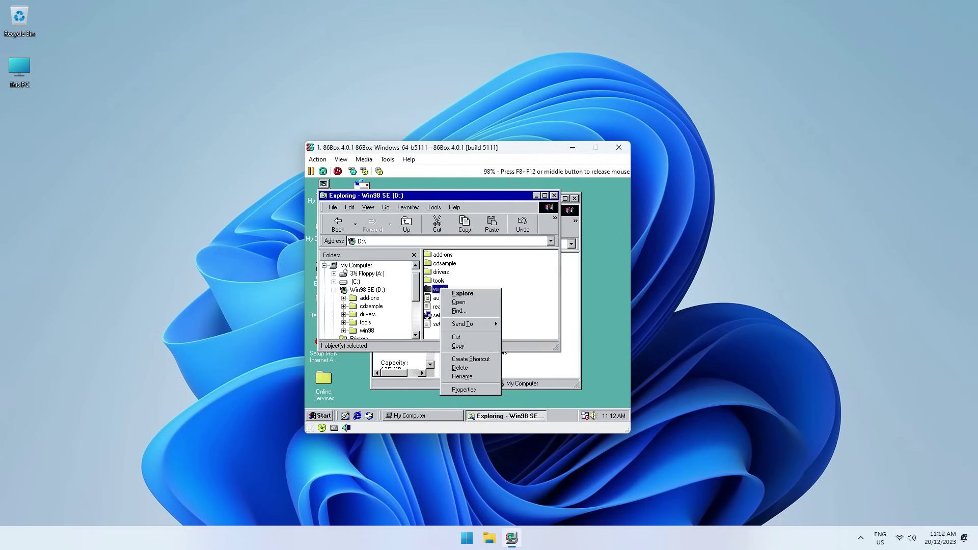
pyautogui.click(458, 346)
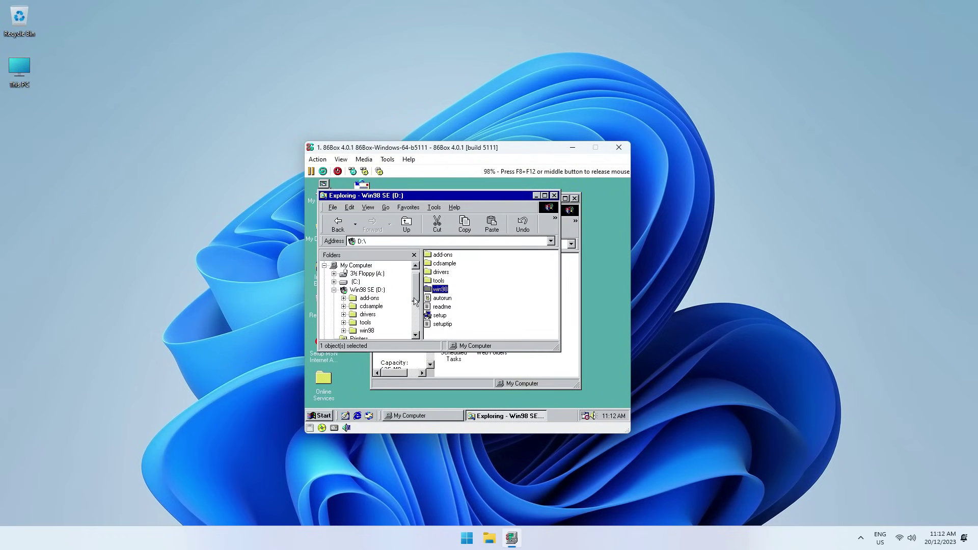
pyautogui.click(355, 281)
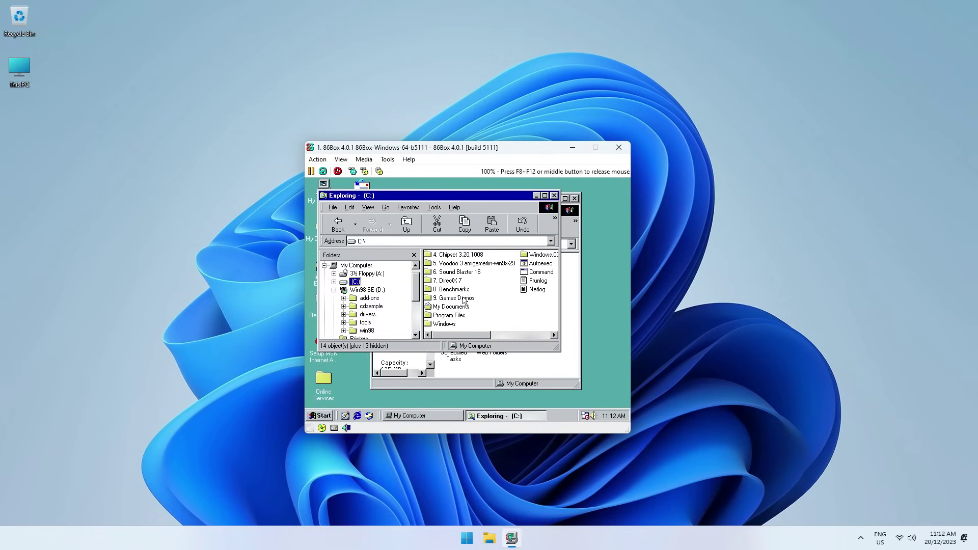
pyautogui.rightClick(535, 316)
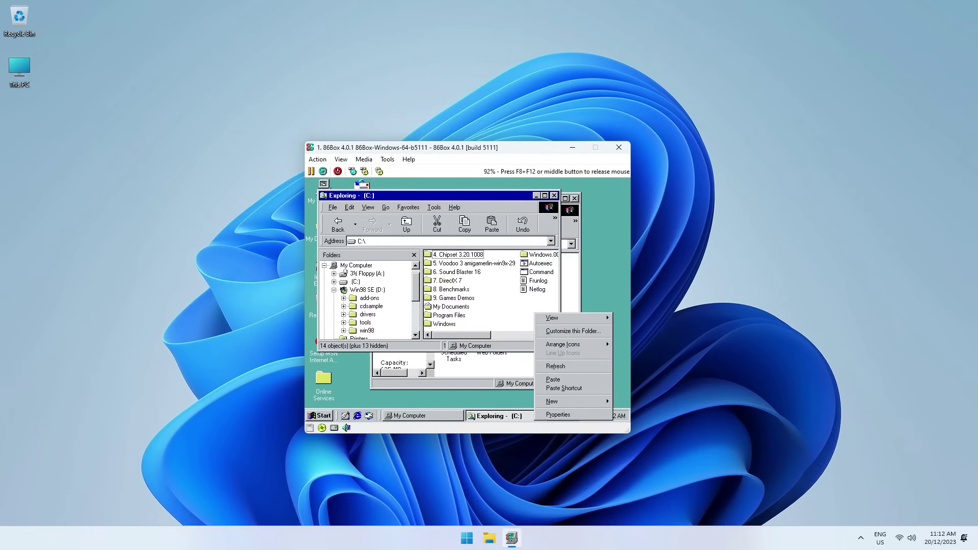
pyautogui.click(550, 379)
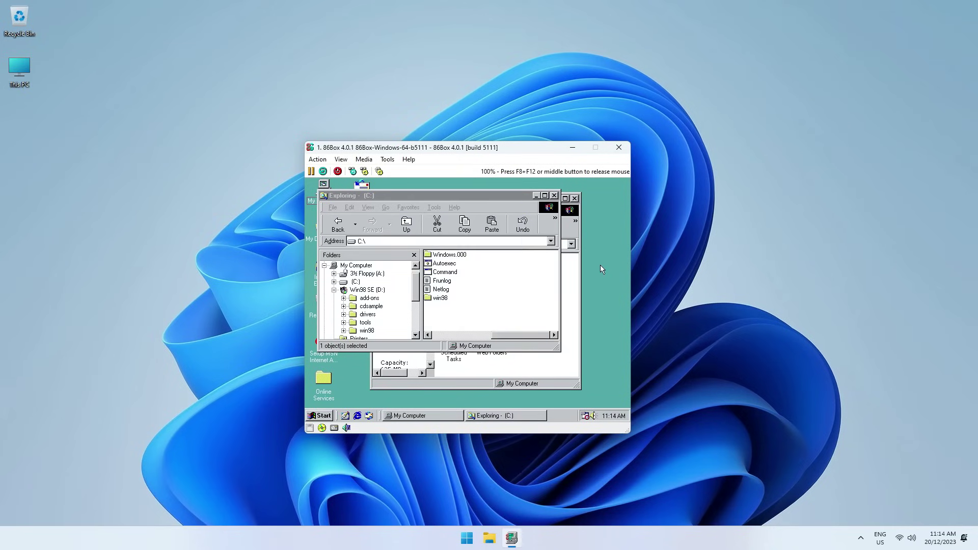
pyautogui.click(555, 195)
pyautogui.click(575, 197)
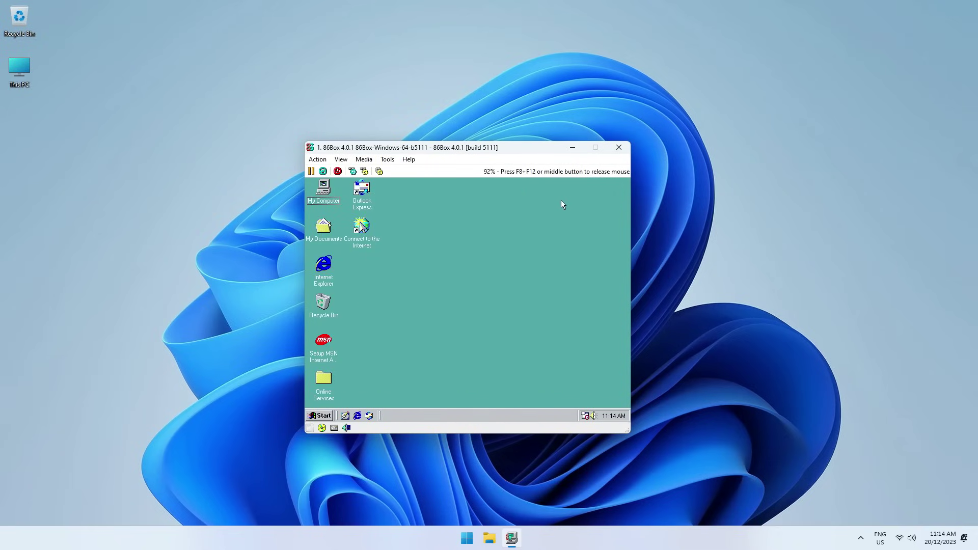
# - Eject Windows 98 Second Edition.iso from the virtual CD-ROM drive and switch the virtual machine to full screen
pyautogui.hotkey('F8', 'F12')
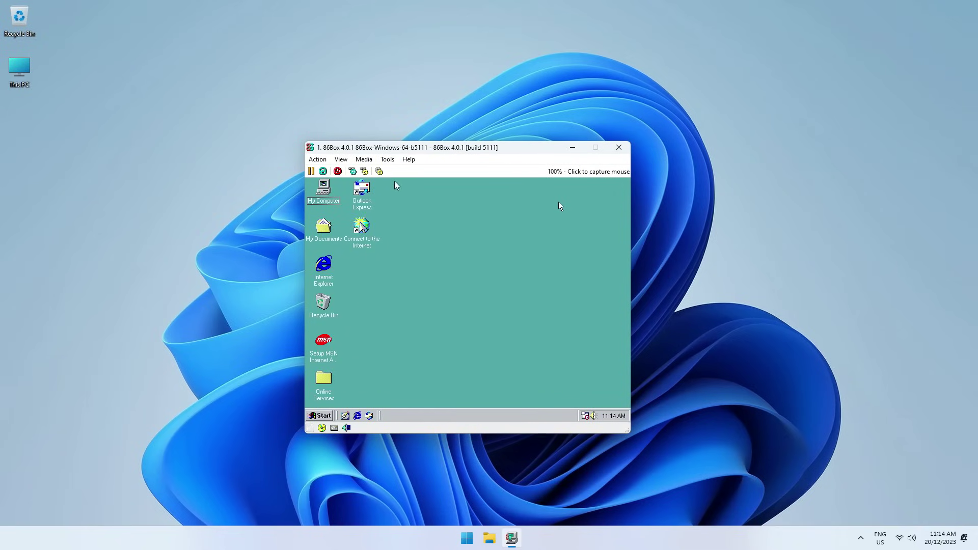
pyautogui.click(365, 160)
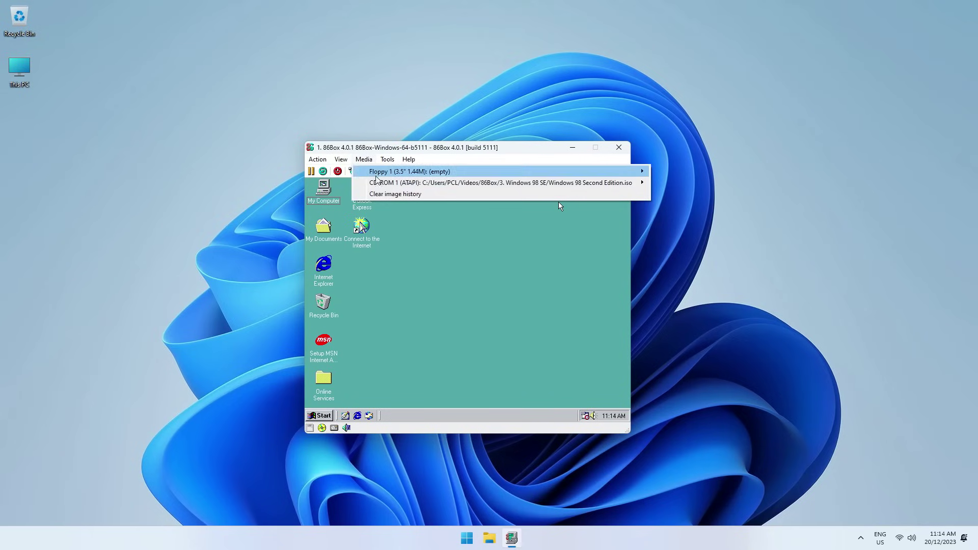
pyautogui.moveTo(389, 188)
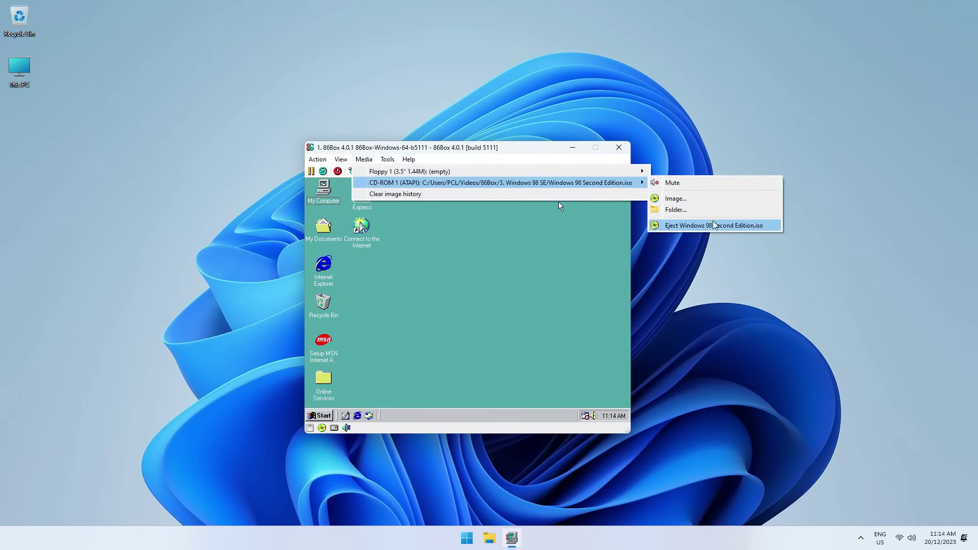
pyautogui.click(694, 225)
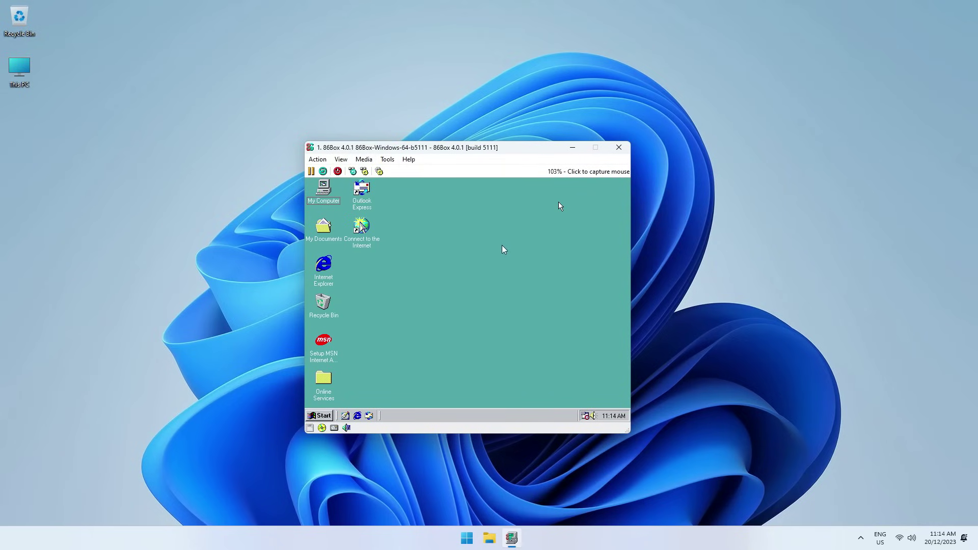
pyautogui.click(558, 202)
pyautogui.hotkey('ctrl', 'alt', 'pageup')
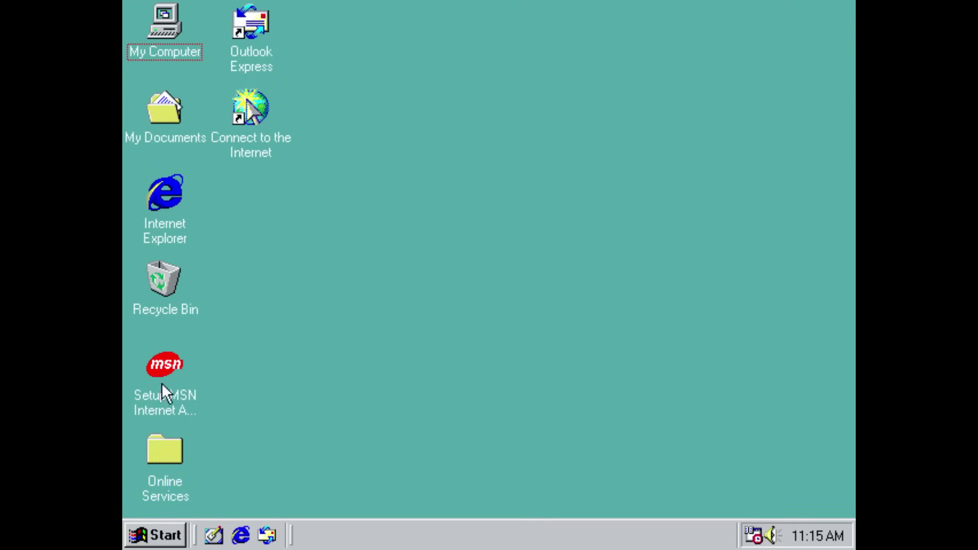
# - Install the Intel Chipset Software Installation Utility from C:\4. Chipset 3.20.1008 and restart Windows
pyautogui.doubleClick(152, 51)
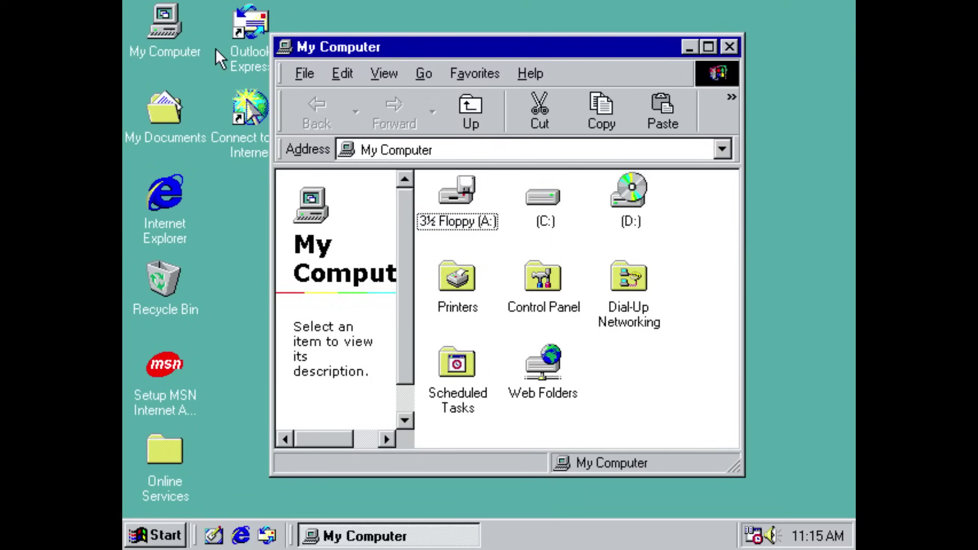
pyautogui.doubleClick(543, 203)
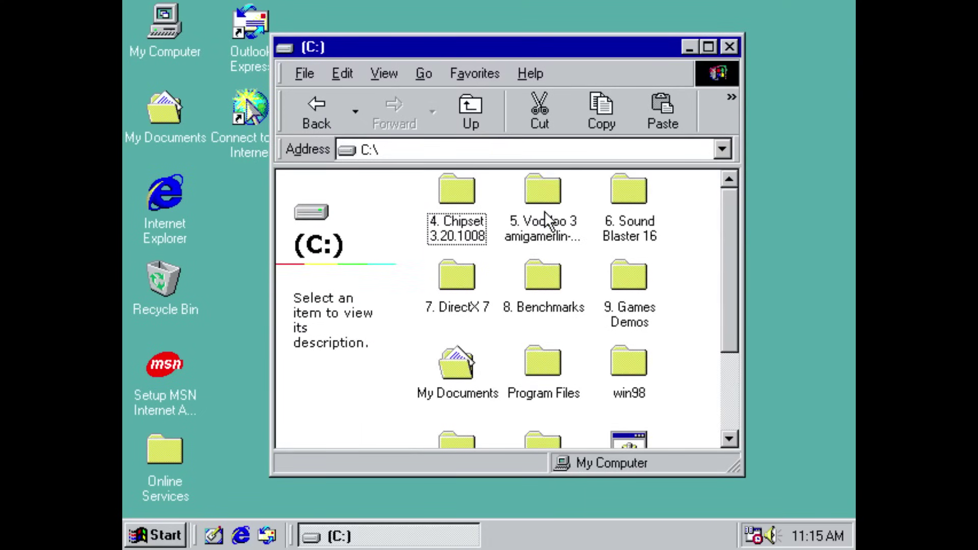
pyautogui.doubleClick(459, 187)
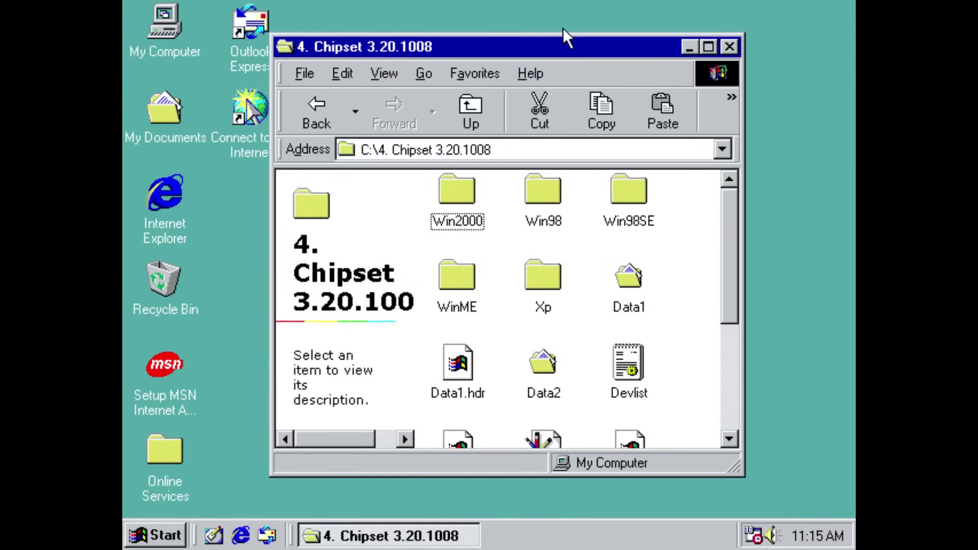
pyautogui.doubleClick(557, 47)
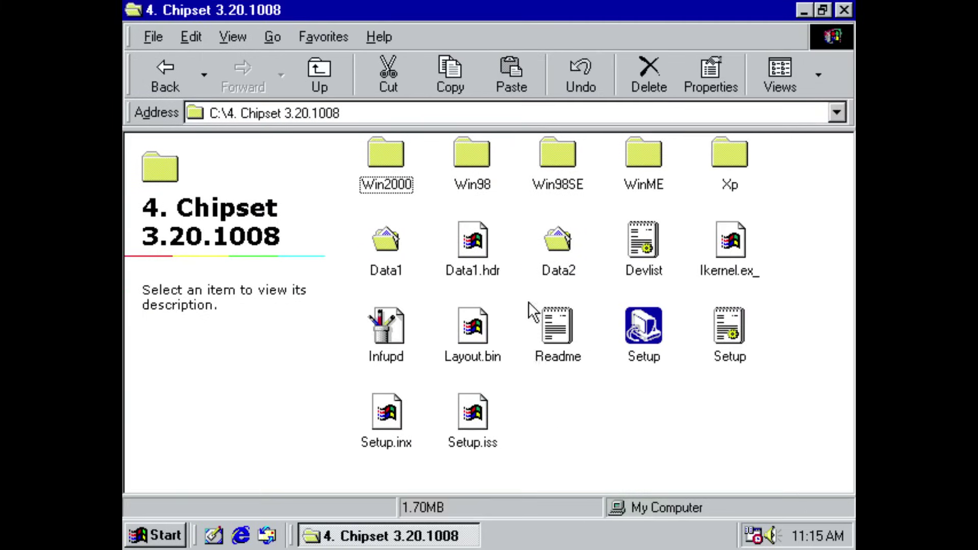
pyautogui.doubleClick(646, 336)
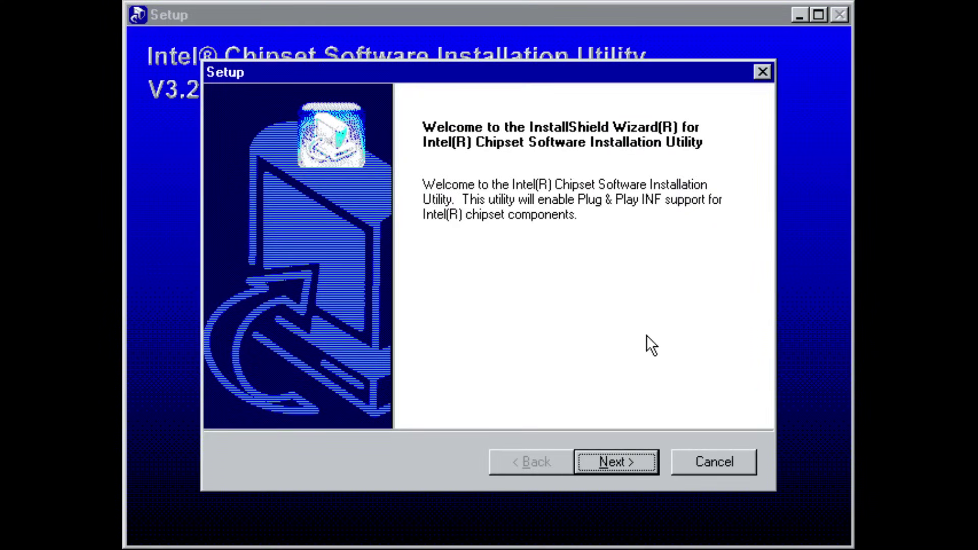
pyautogui.click(631, 463)
pyautogui.click(605, 466)
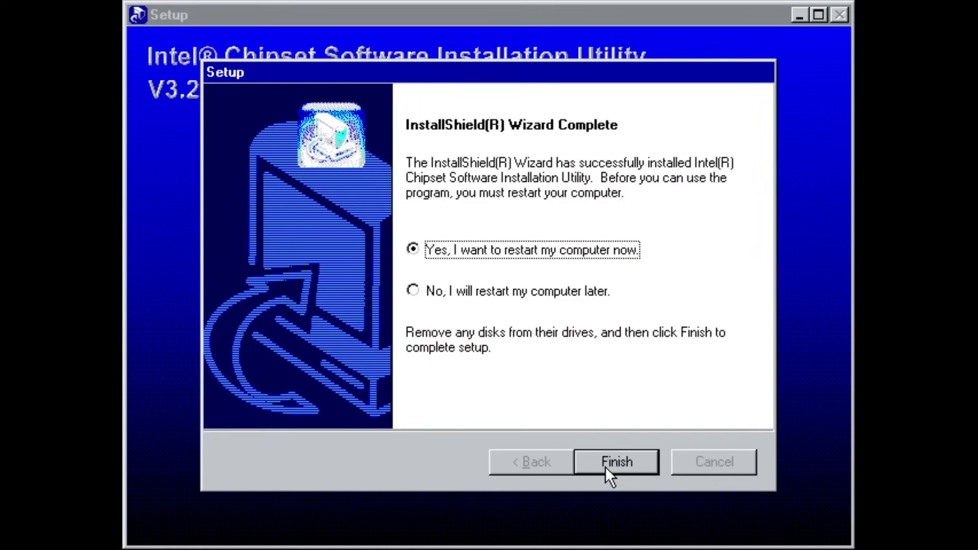
pyautogui.click(625, 463)
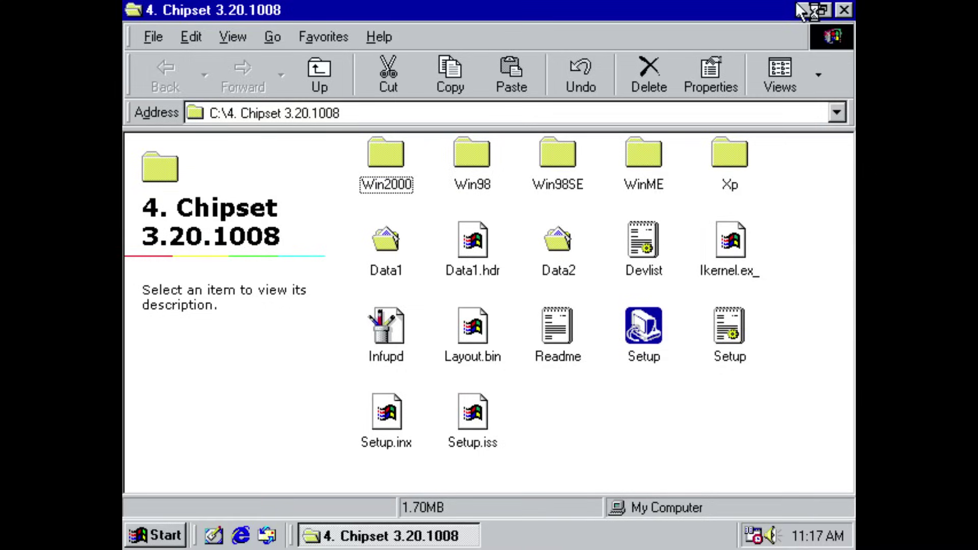
# - Enable DMA for the GENERIC IDE DISK TYPE47 drive in Device Manager and restart Windows
pyautogui.click(810, 10)
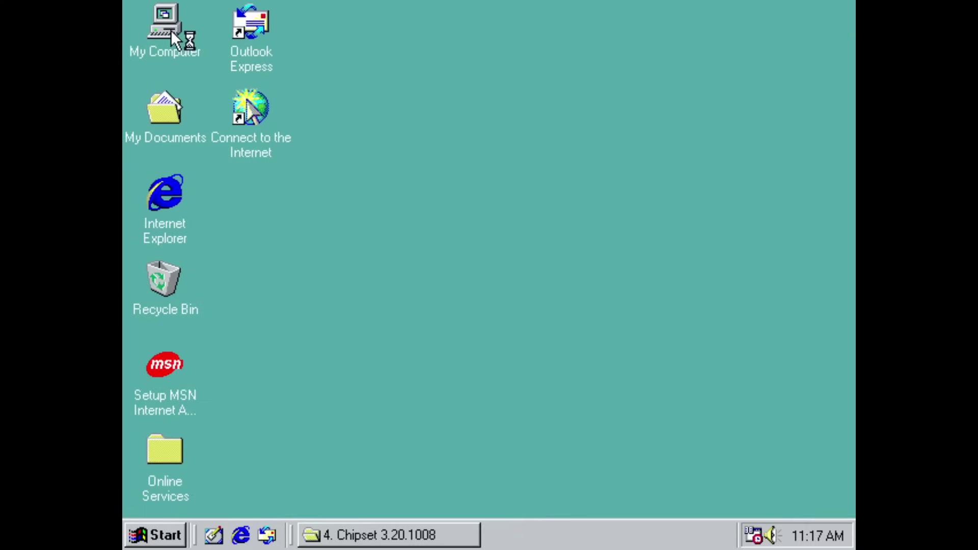
pyautogui.rightClick(154, 23)
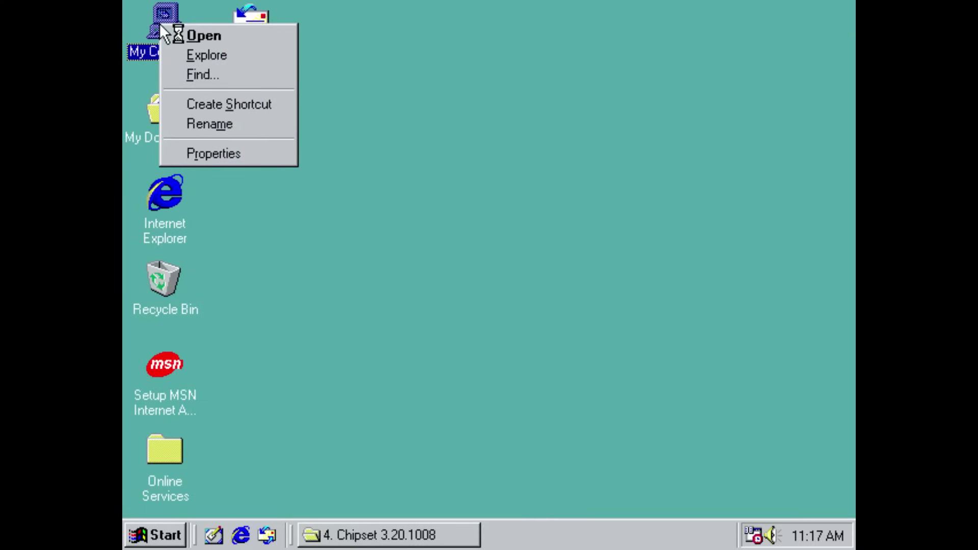
pyautogui.click(186, 159)
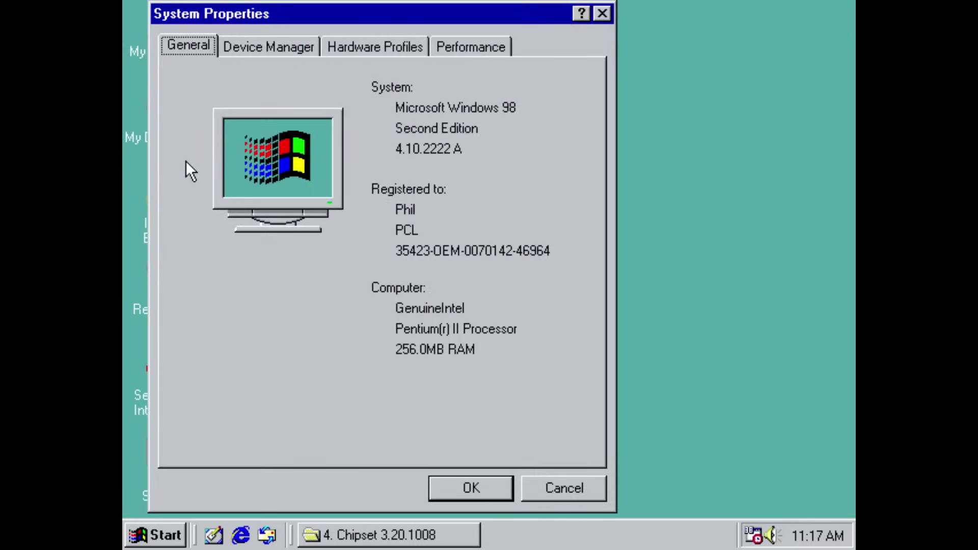
pyautogui.click(243, 50)
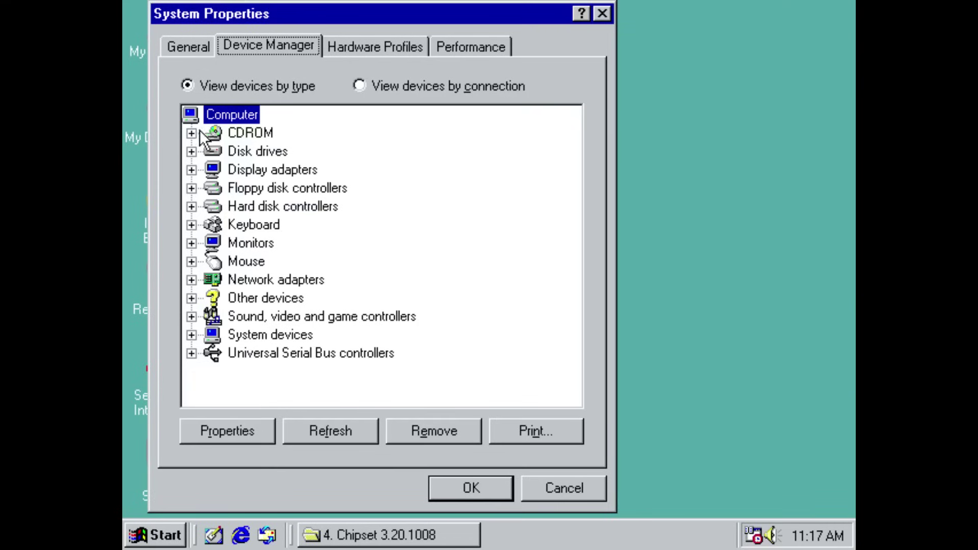
pyautogui.click(191, 151)
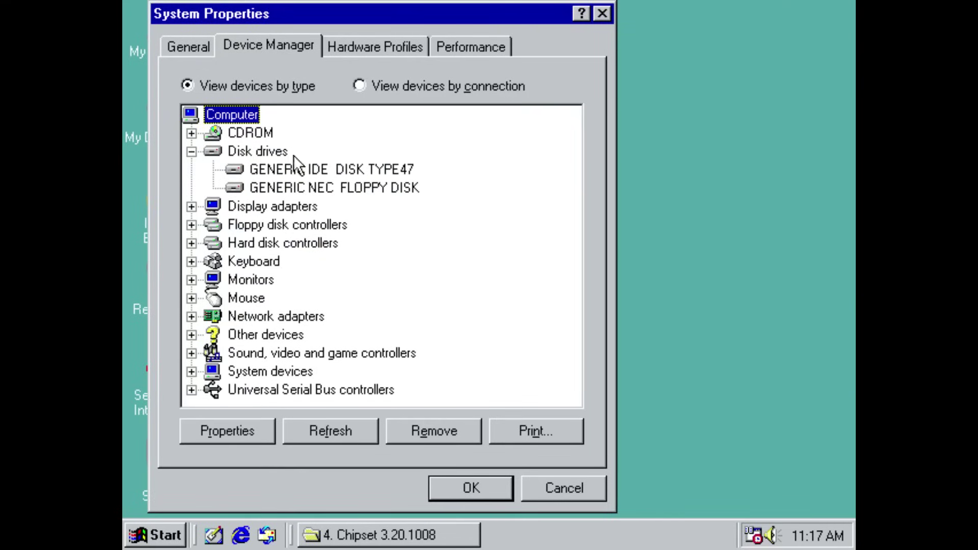
pyautogui.doubleClick(310, 170)
pyautogui.click(286, 71)
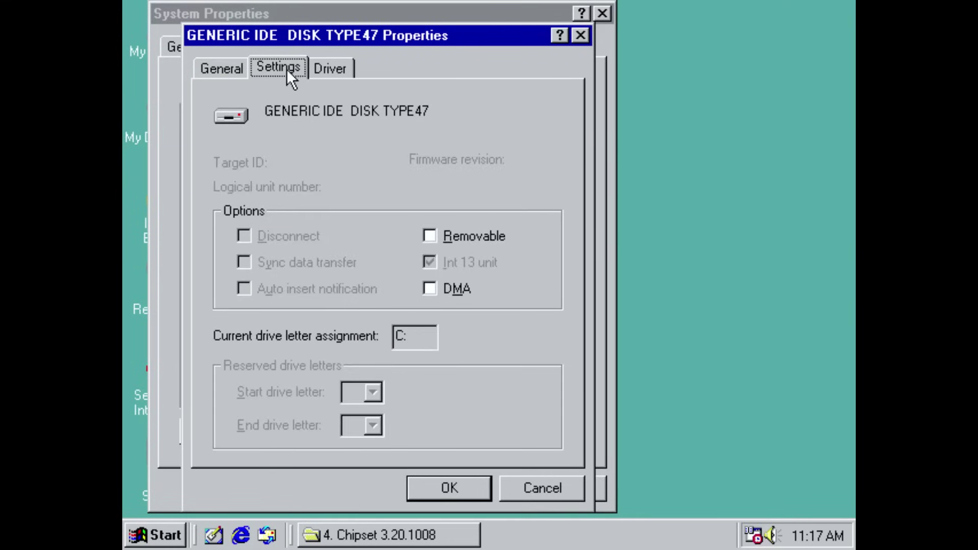
pyautogui.click(429, 289)
pyautogui.click(446, 325)
pyautogui.click(447, 485)
pyautogui.click(456, 485)
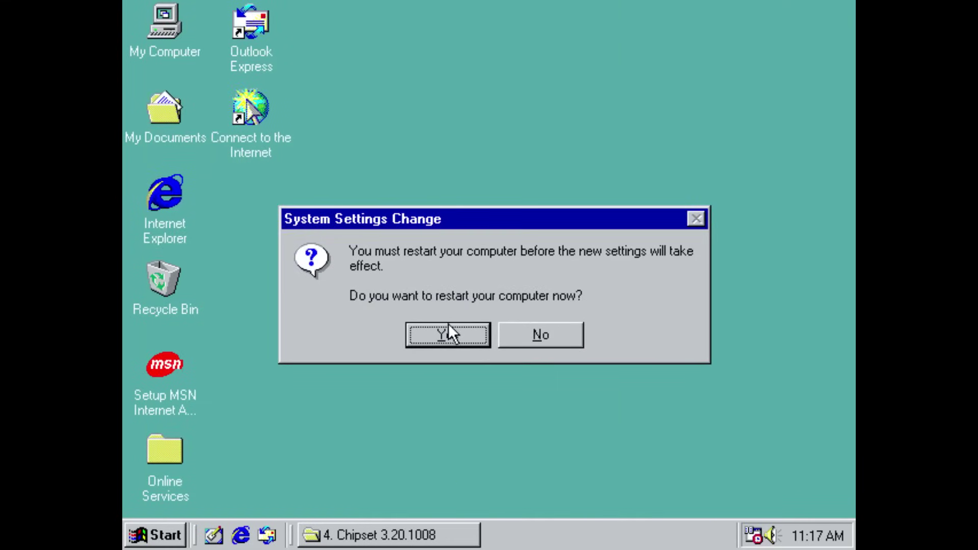
pyautogui.click(444, 330)
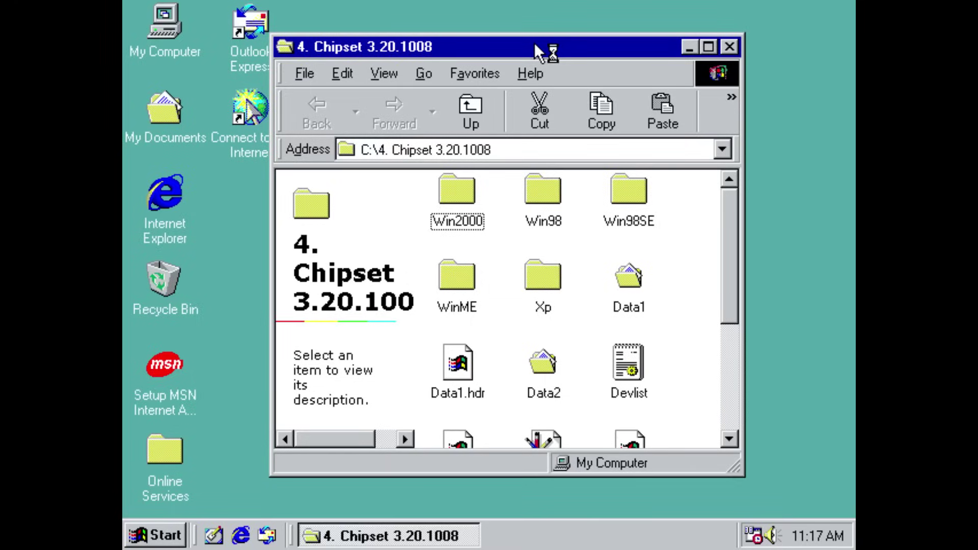
# - Install 3dfx Tools from C:\5. Voodoo 3 amigamerlin-win9x-29, accepting the license agreement, and restart Windows
pyautogui.doubleClick(535, 44)
pyautogui.click(294, 68)
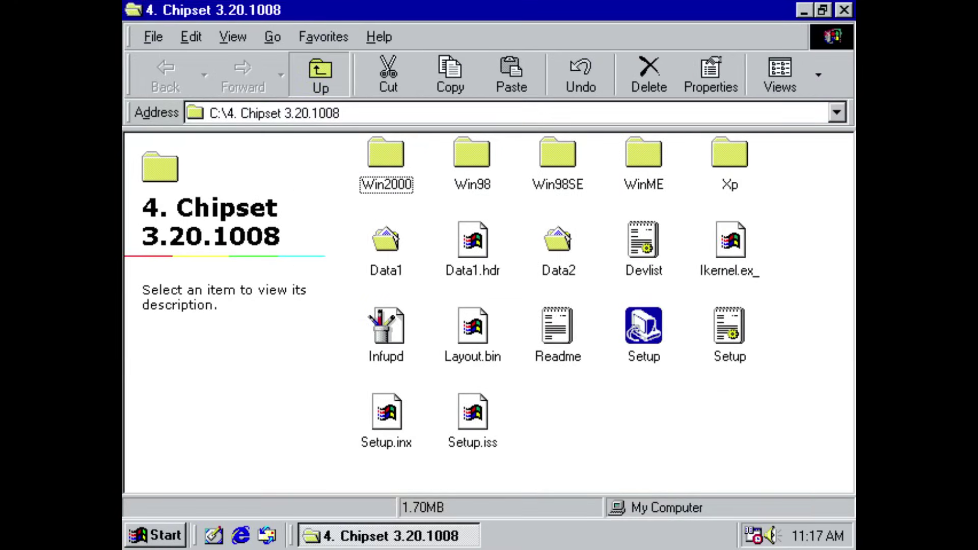
pyautogui.doubleClick(473, 155)
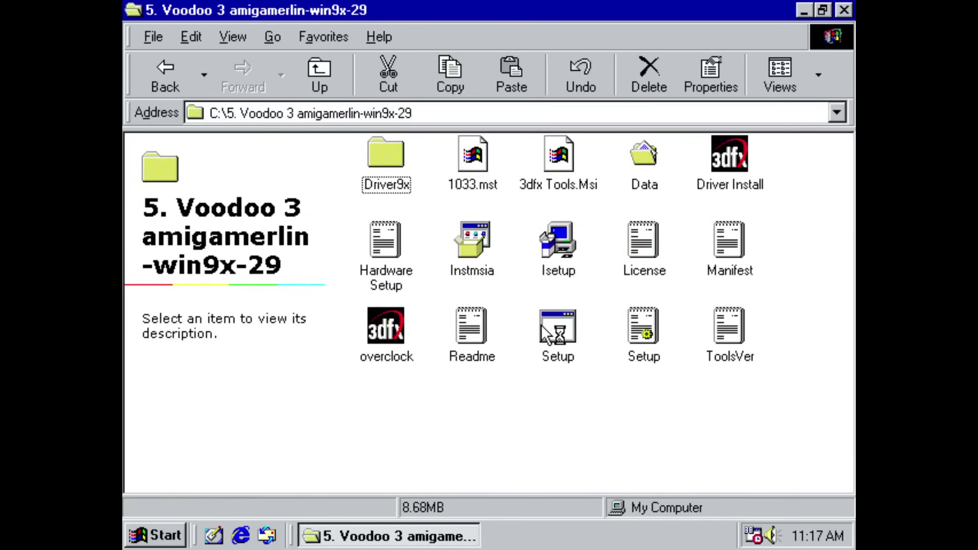
pyautogui.click(549, 325)
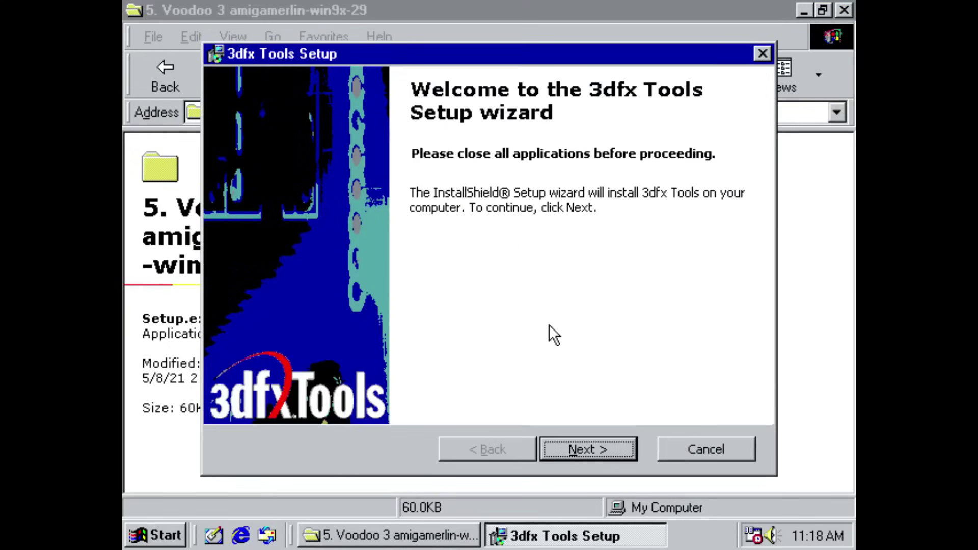
pyautogui.click(570, 448)
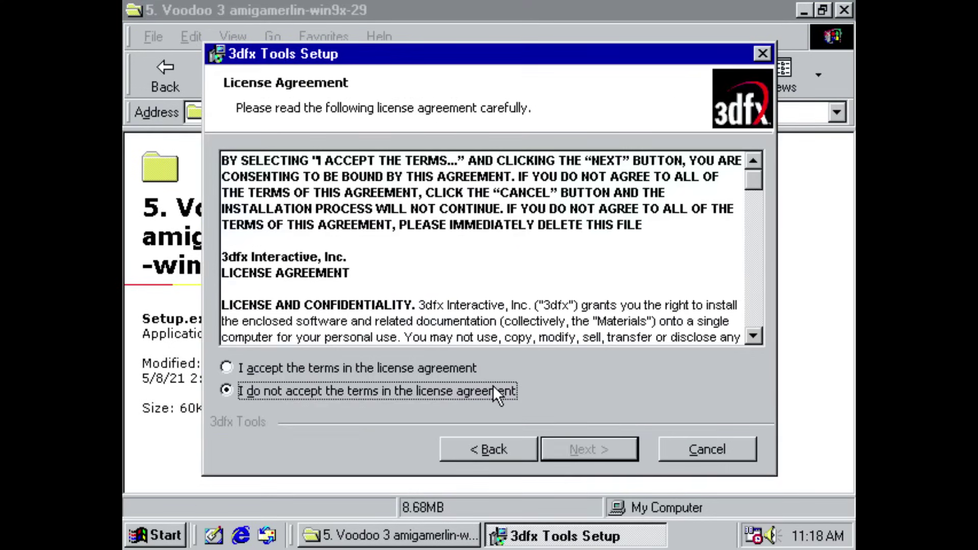
pyautogui.click(445, 366)
pyautogui.click(585, 444)
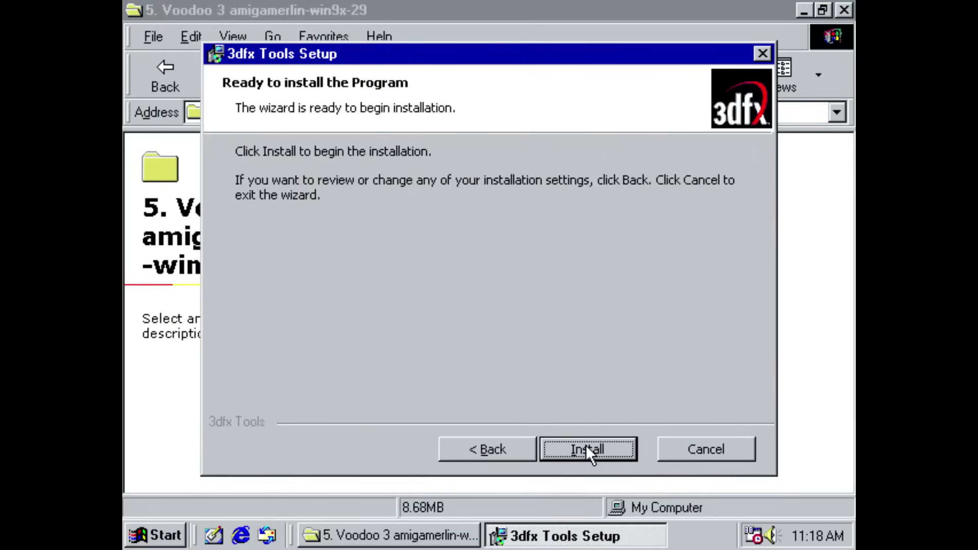
pyautogui.click(585, 445)
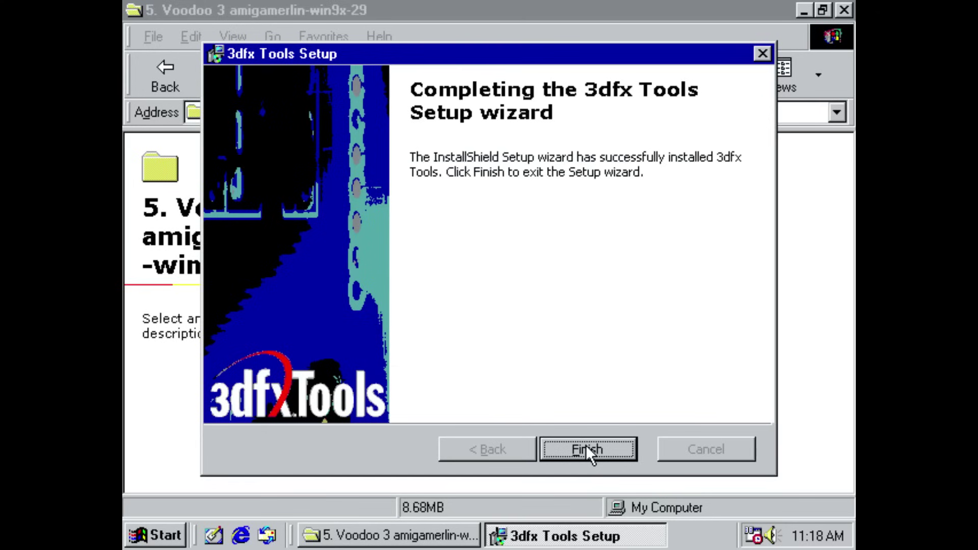
pyautogui.click(585, 449)
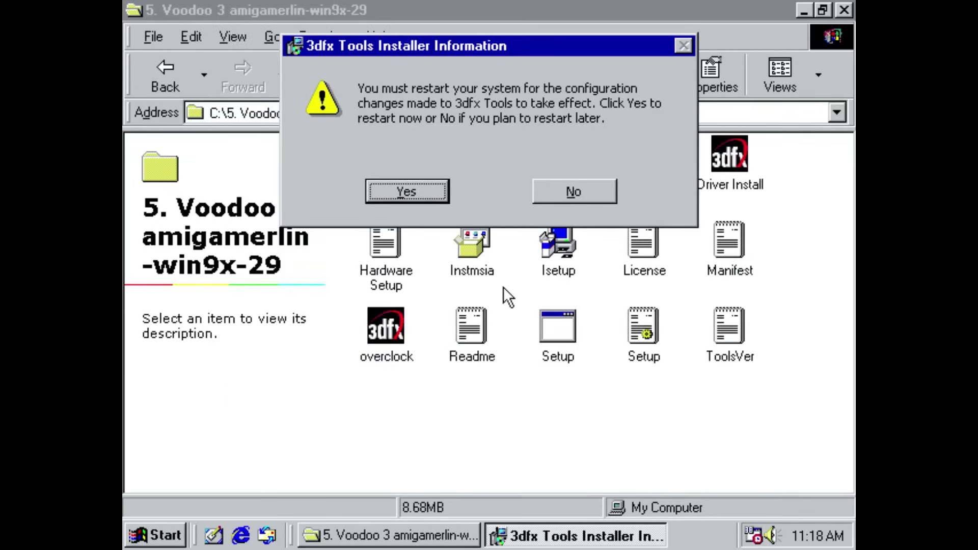
pyautogui.click(407, 192)
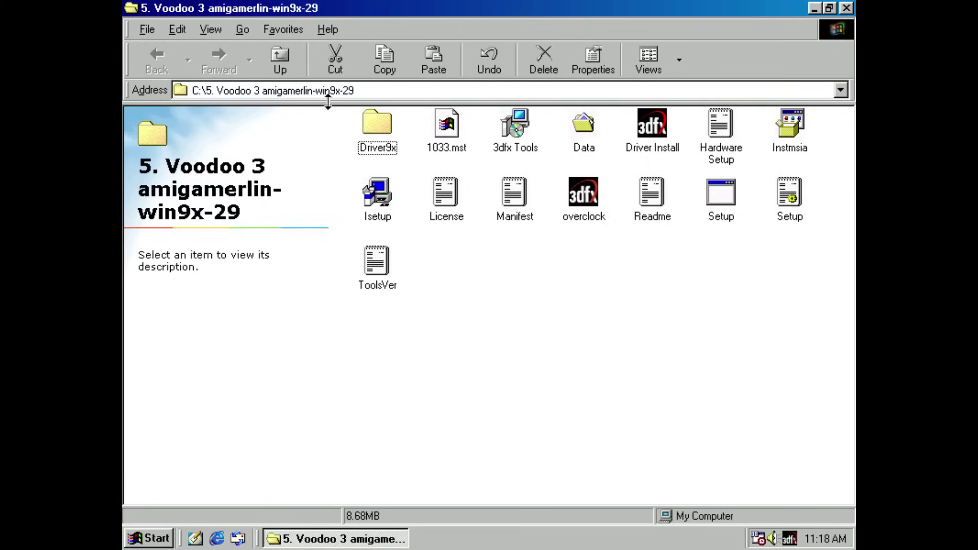
# - Extract Sbw9xup in C:\6. Sound Blaster 16, update the sound driver with Upddrv95, and restart Windows
pyautogui.click(286, 59)
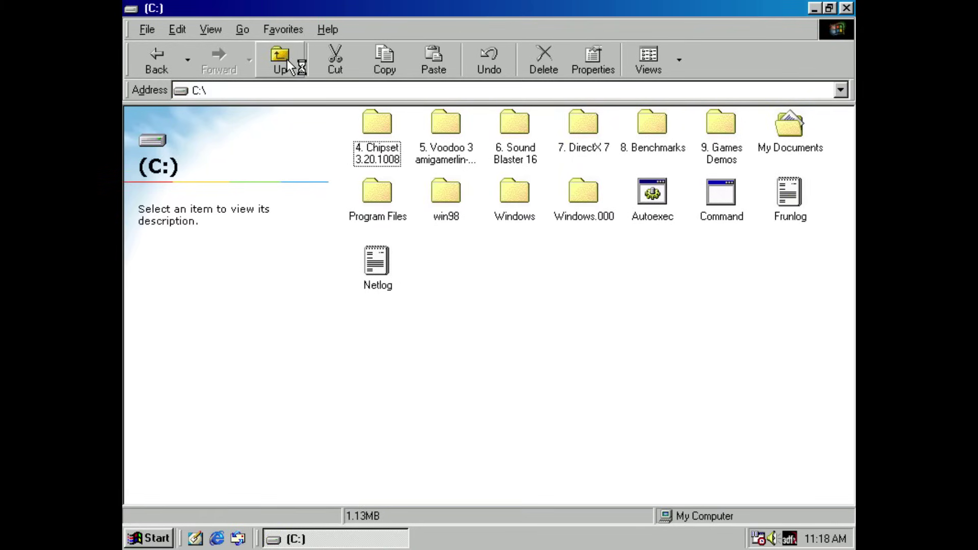
pyautogui.click(497, 121)
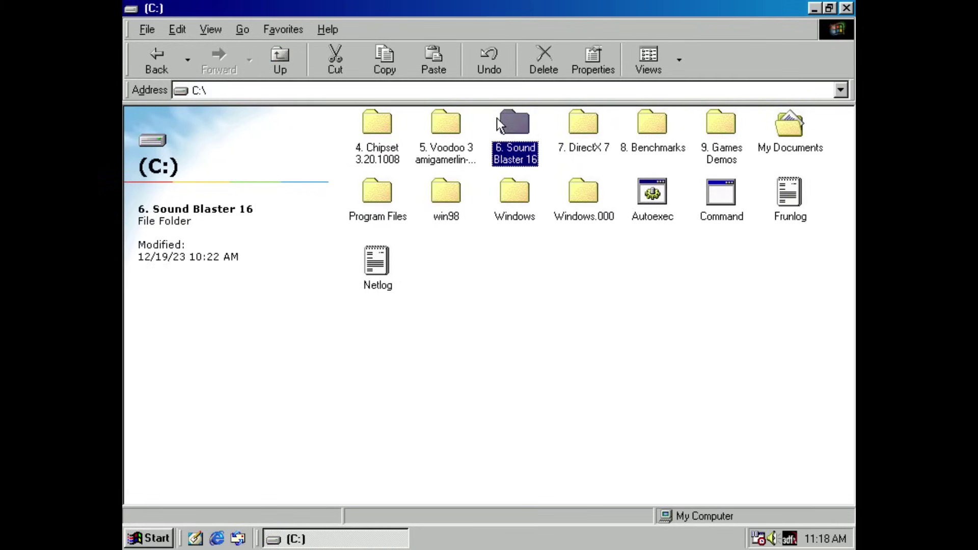
pyautogui.doubleClick(496, 122)
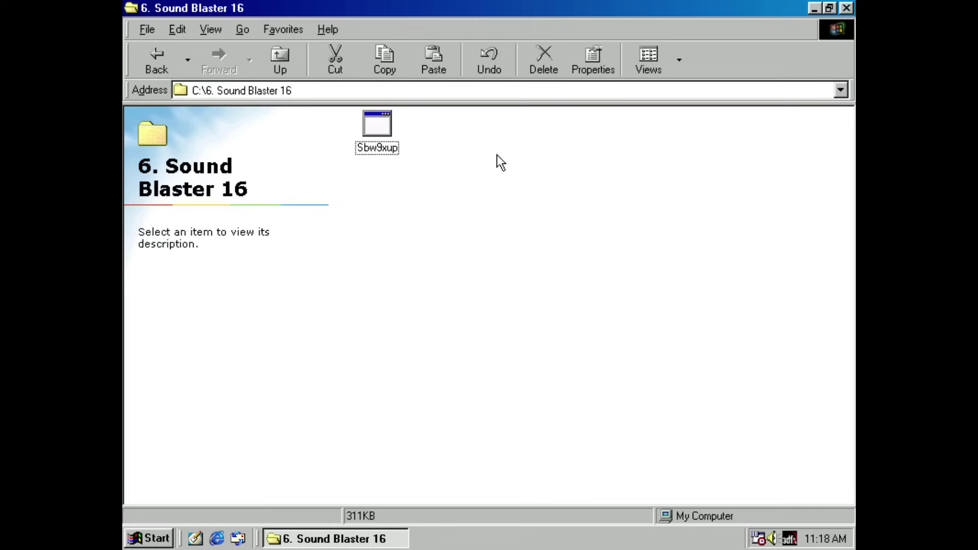
pyautogui.doubleClick(376, 130)
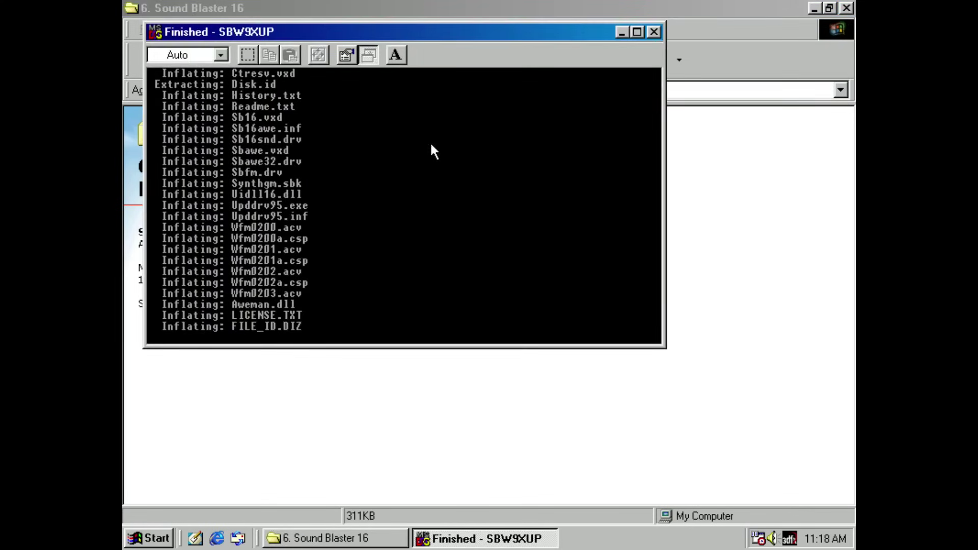
pyautogui.click(652, 31)
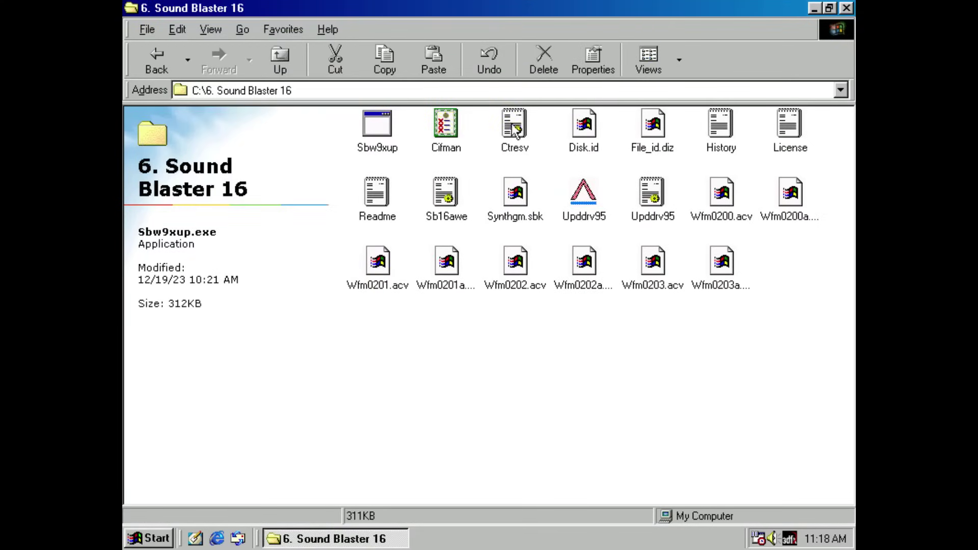
pyautogui.doubleClick(596, 198)
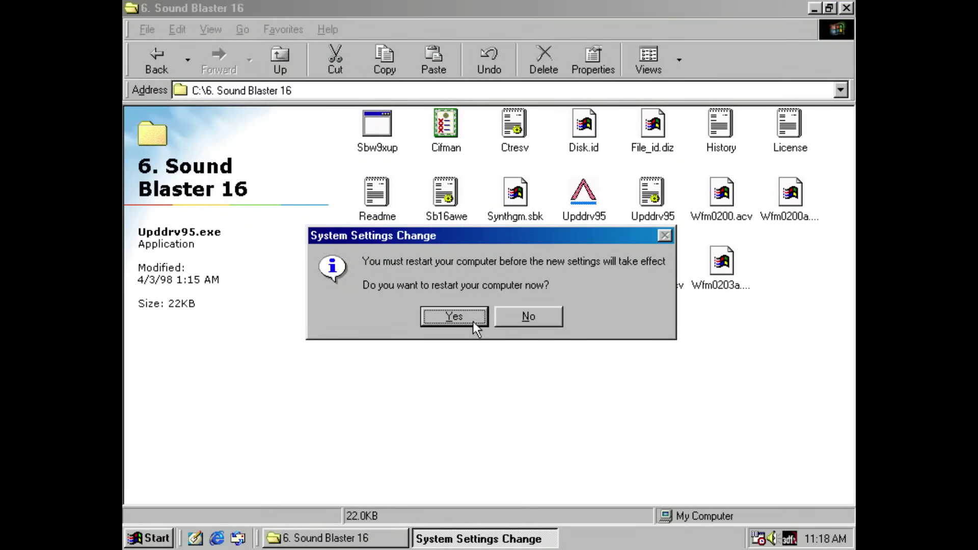
pyautogui.click(468, 319)
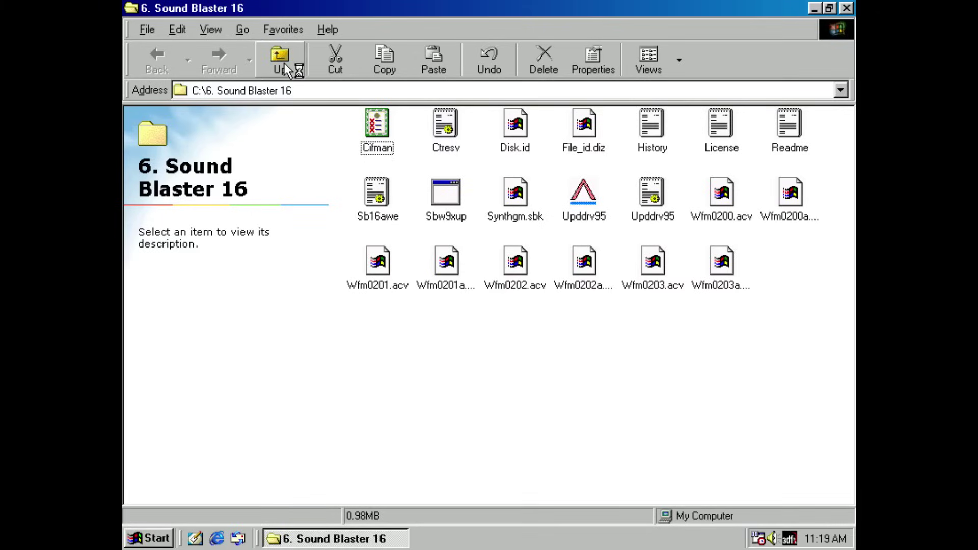
# - Run DX7A_en from C:\7. DirectX 7 to install DirectX 7.0a, accepting its license agreement
pyautogui.click(287, 69)
pyautogui.click(595, 130)
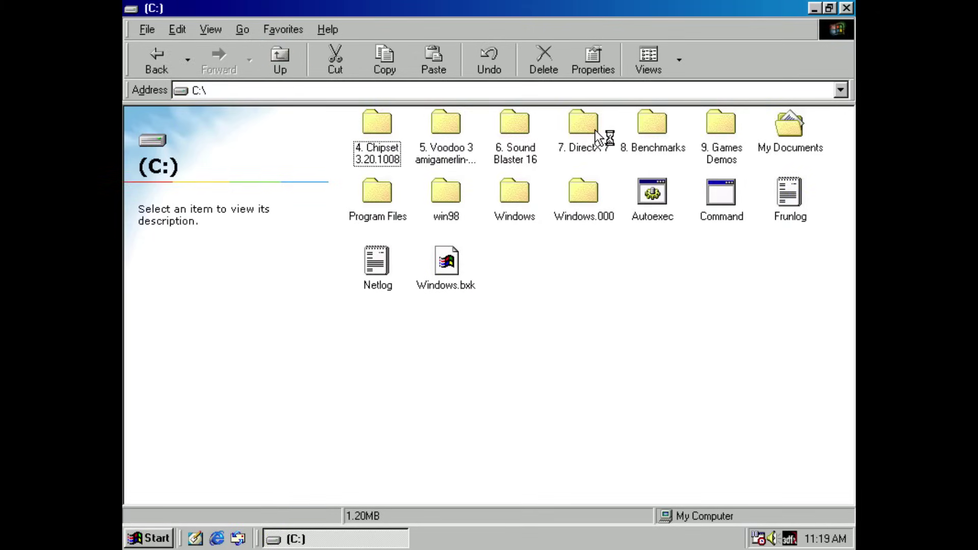
pyautogui.doubleClick(594, 130)
pyautogui.doubleClick(378, 124)
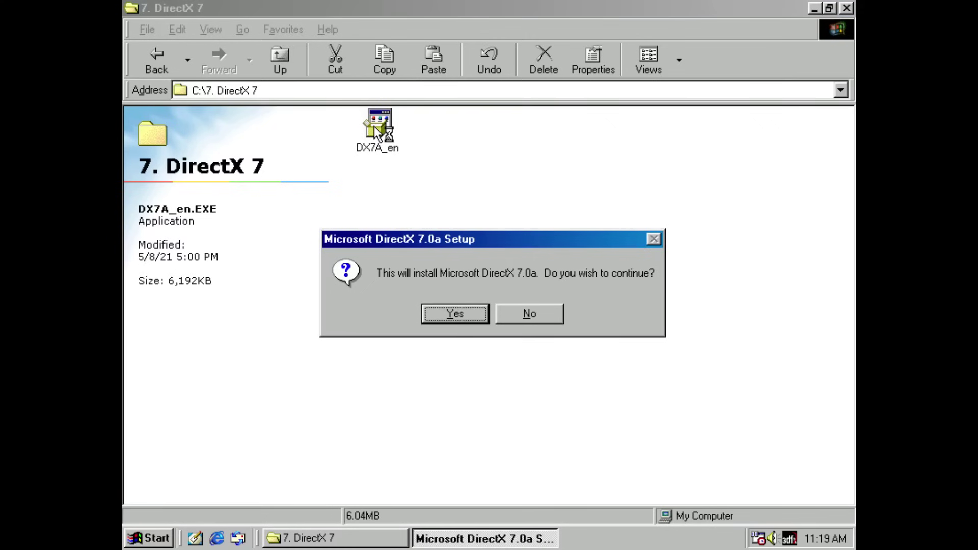
pyautogui.click(439, 306)
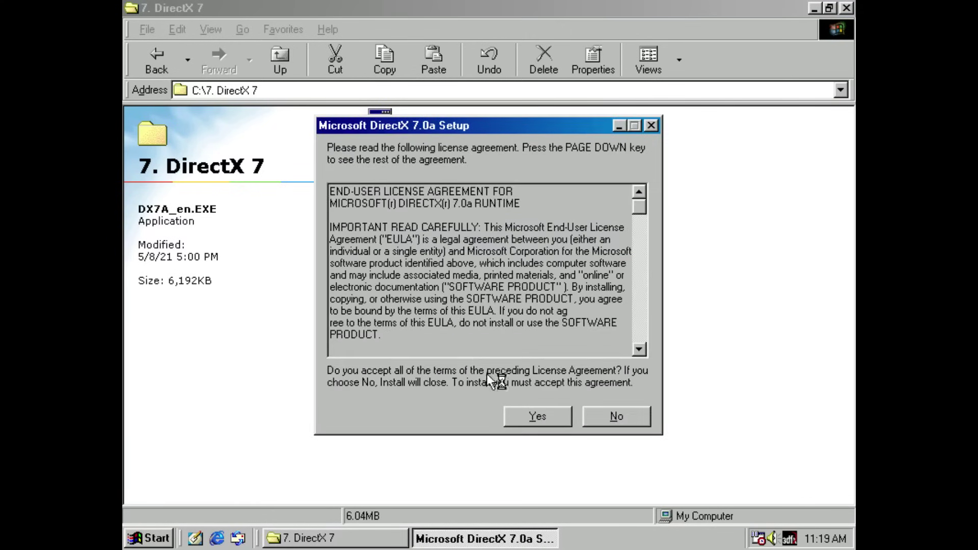
pyautogui.click(521, 412)
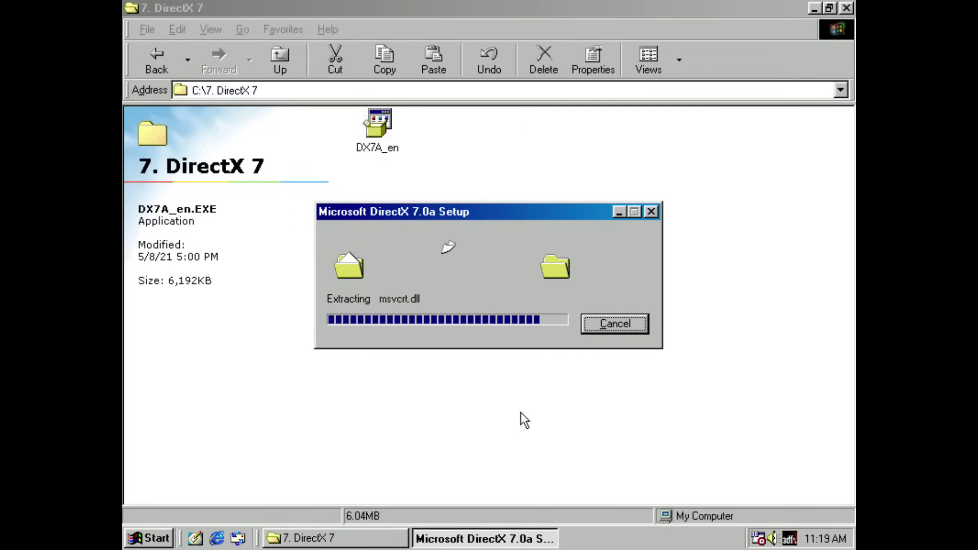